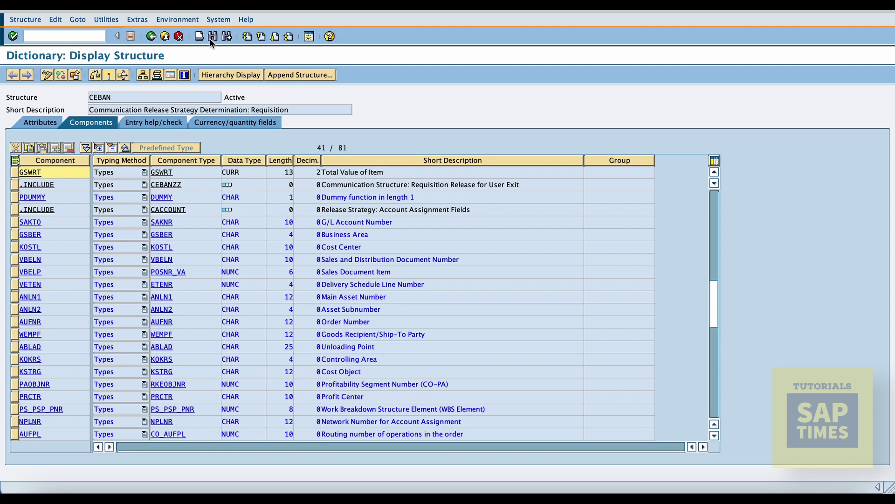
left_click(14, 172)
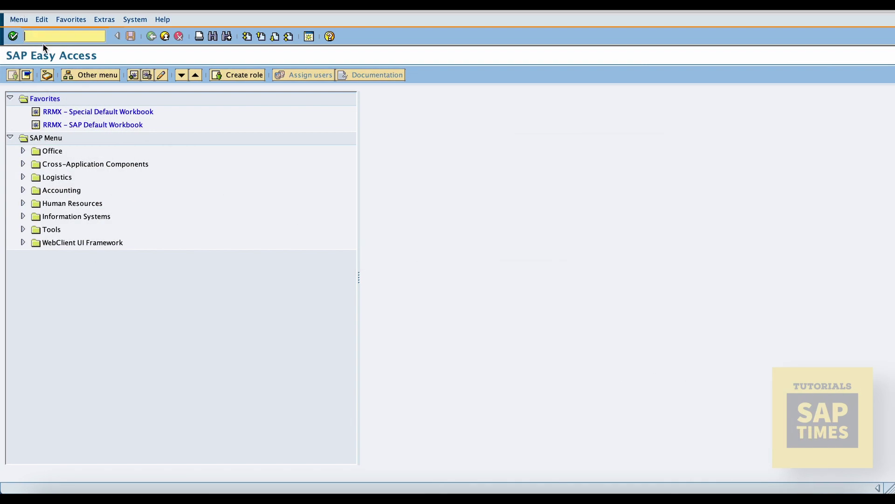
Step: Open characteristics maintenance from the Classification System master data under Cross-Application Components
left_click(23, 164)
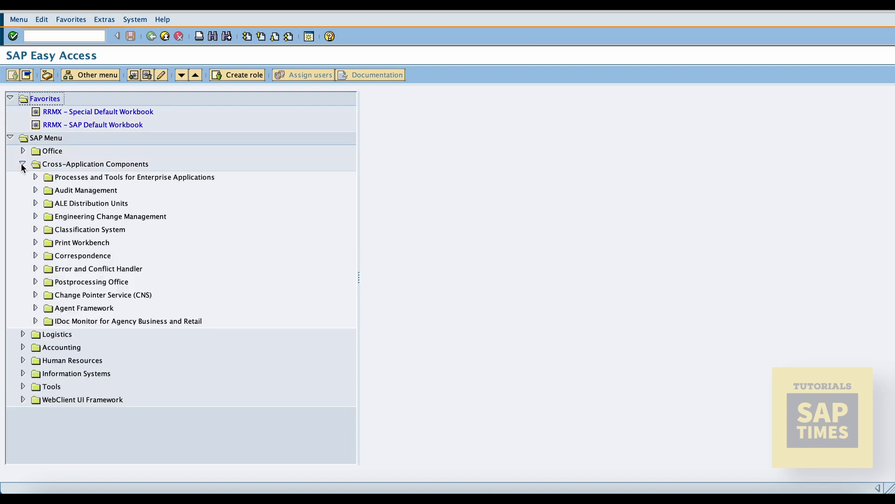
left_click(35, 229)
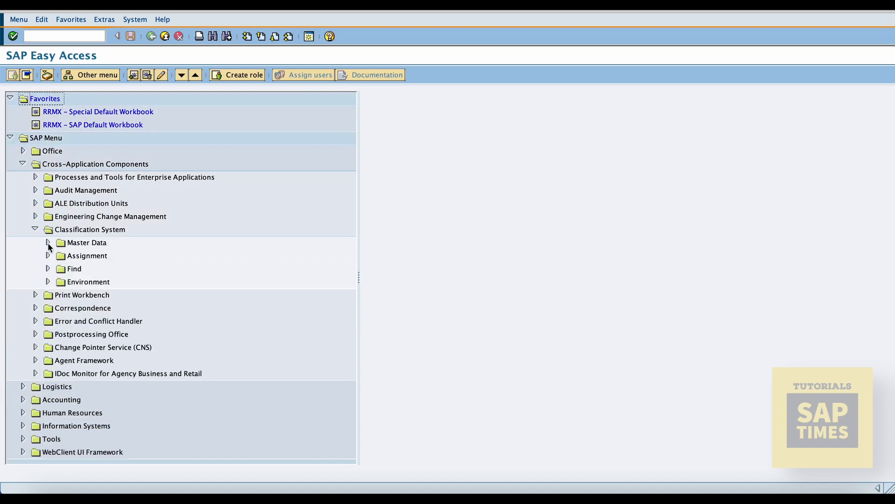
left_click(48, 242)
double_click(90, 256)
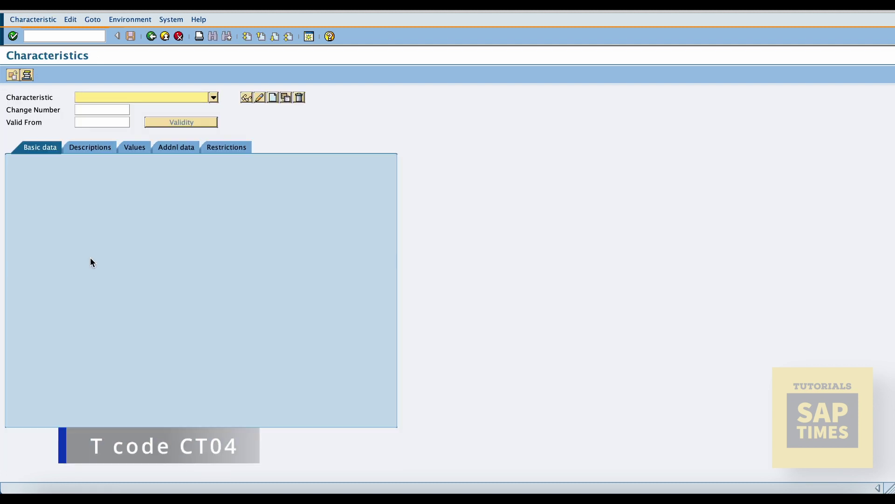
Step: Create the characteristic NOKIA_PLANT with a reference to table CEBAN and field WERKS, accepting the dictionary format data
type("NOKIA_PLANT")
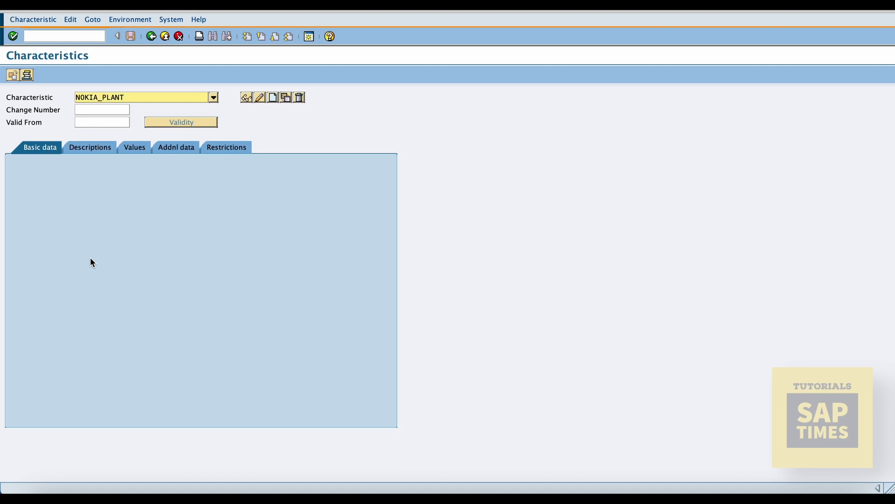
left_click(273, 97)
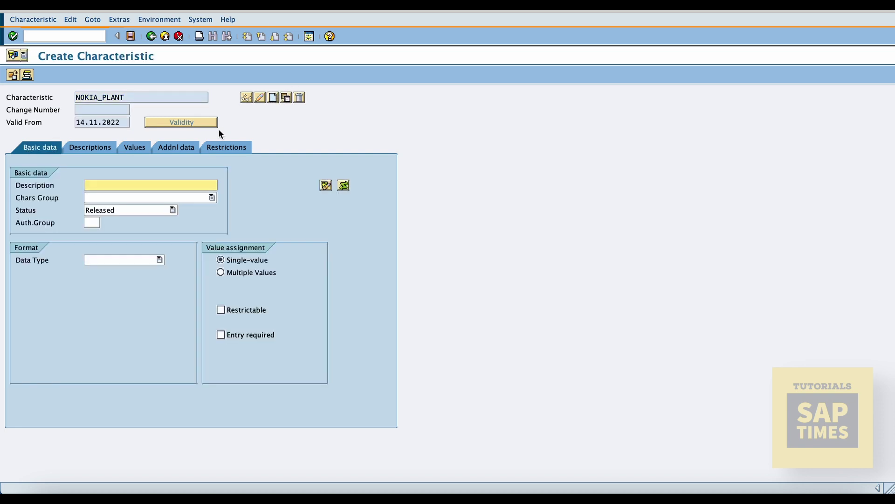
left_click(181, 147)
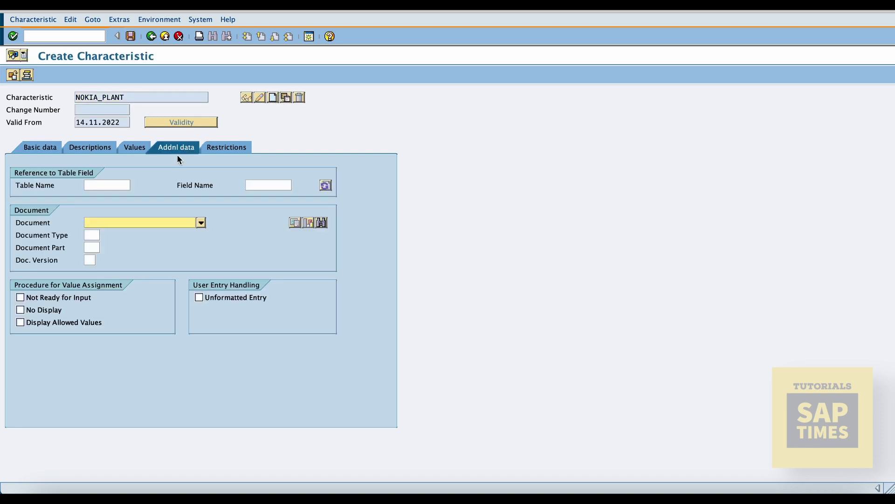
left_click(113, 185)
type("CEBAN")
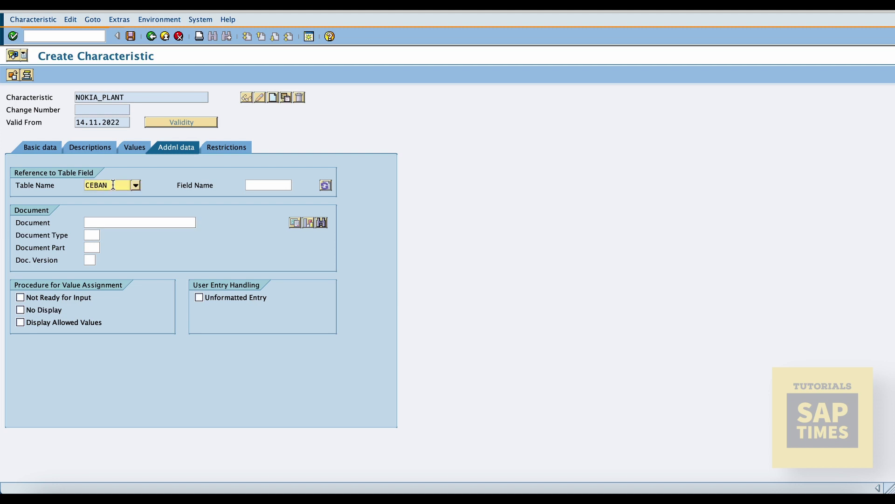
key("Tab")
type("WERKS")
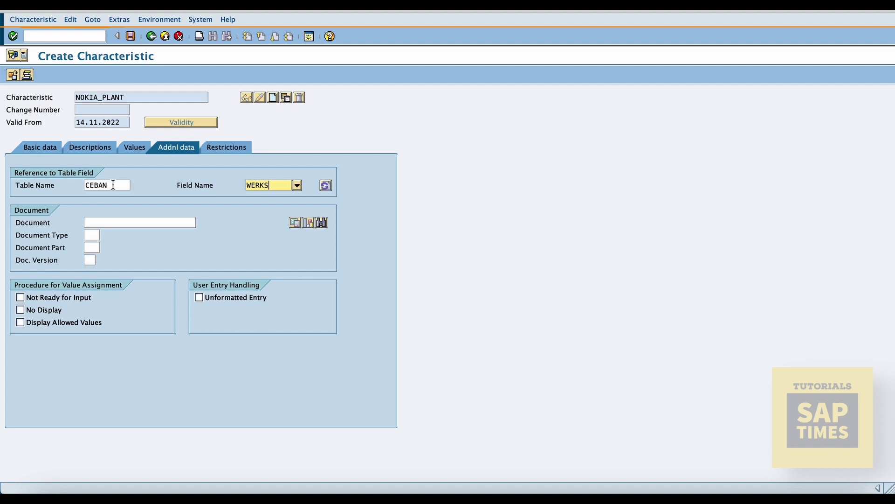
key("Return")
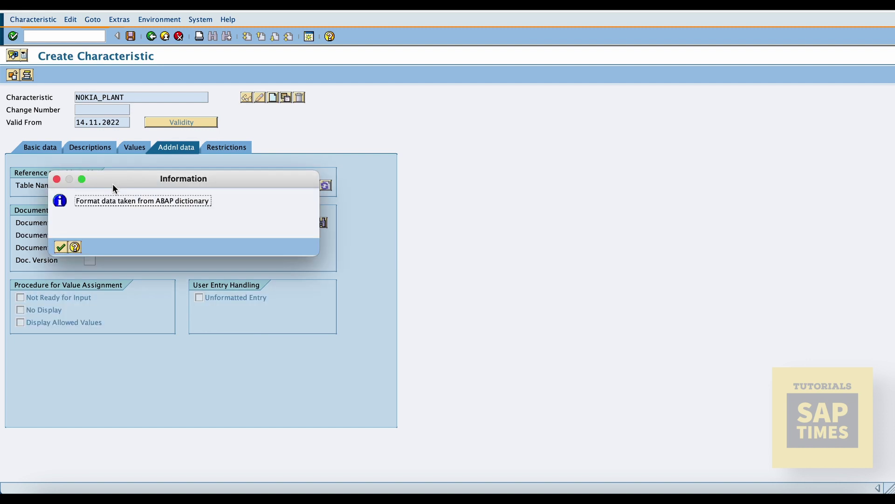
key("Return")
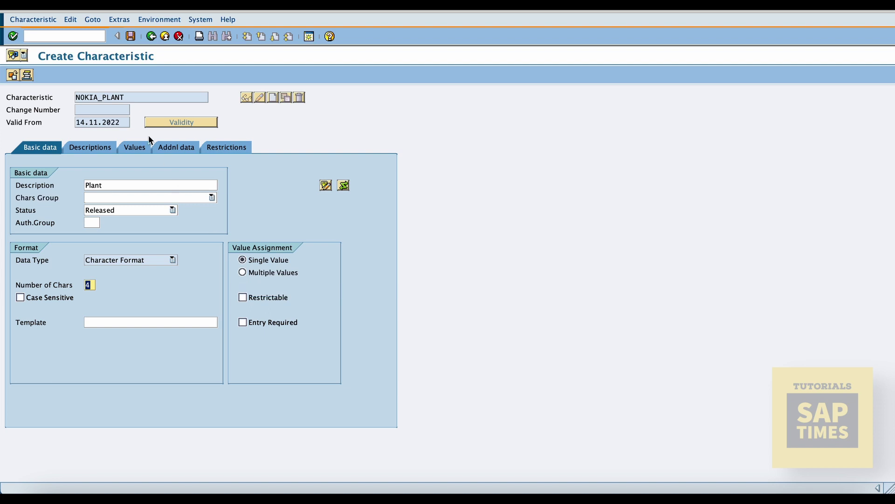
Step: Add 6600 as an allowed value of the plant characteristic and save it
left_click(135, 148)
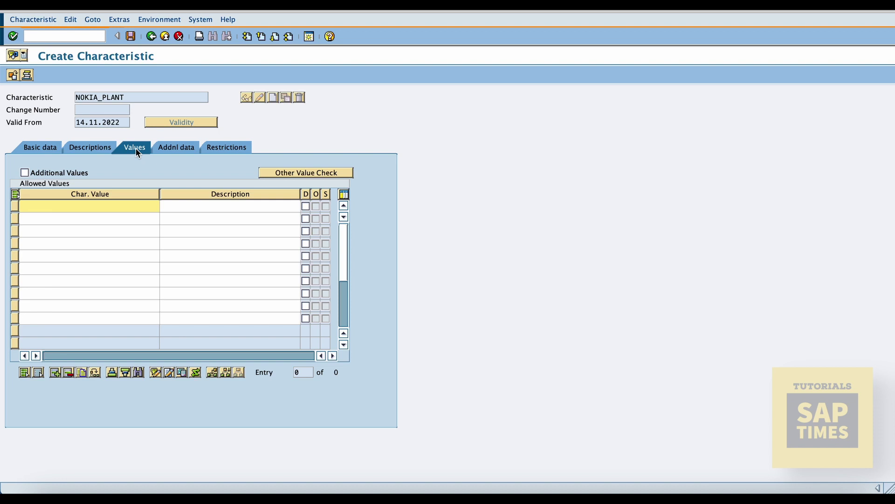
type("6600")
left_click(131, 40)
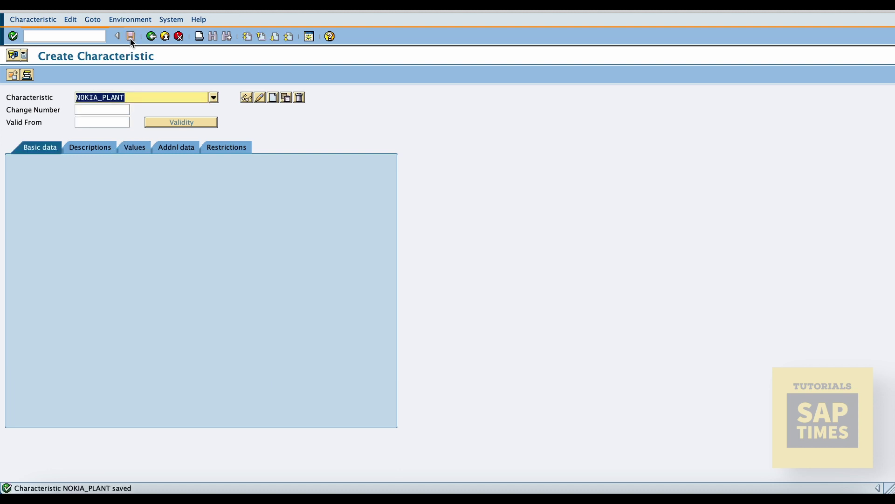
Step: Start creating a new characteristic named NOKIA_GRP
left_click(147, 97)
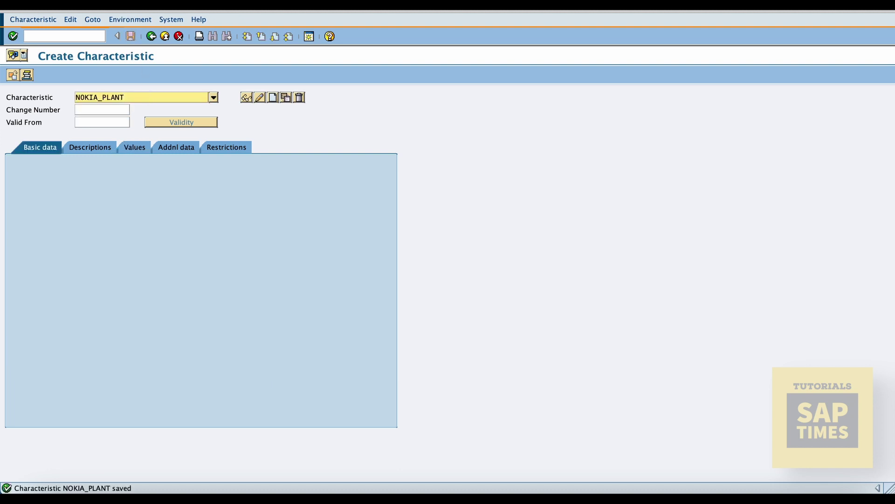
key("BackSpace")
key("BackSpace")
key("BackSpace")
key("BackSpace")
key("BackSpace")
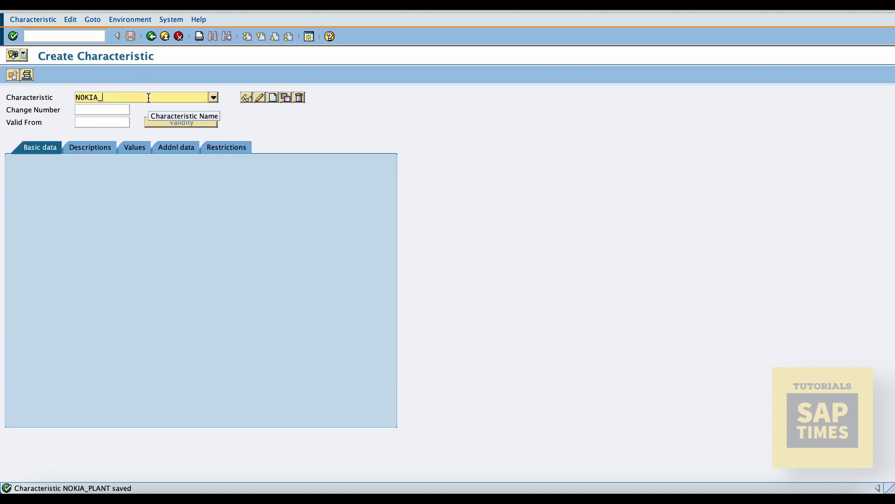
type("GRP")
left_click(271, 98)
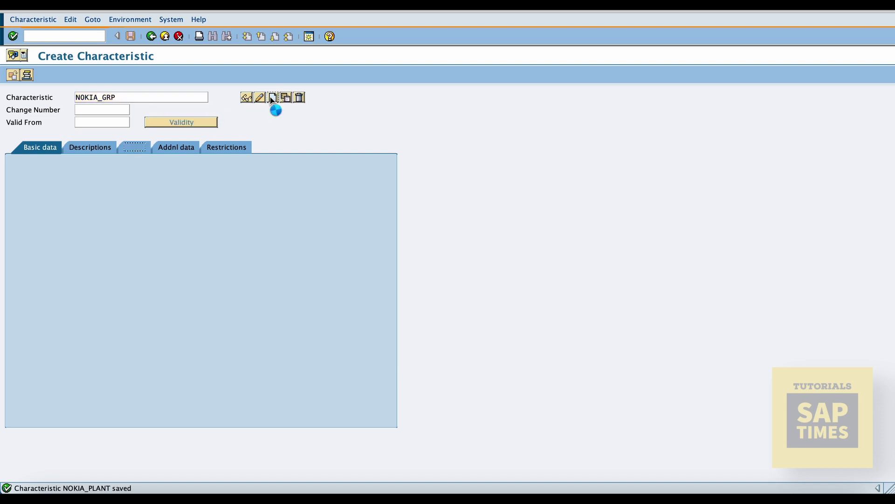
Step: Reference the NOKIA_GRP characteristic to table CEBAN and field EKGRP, accepting the dictionary format data
left_click(177, 147)
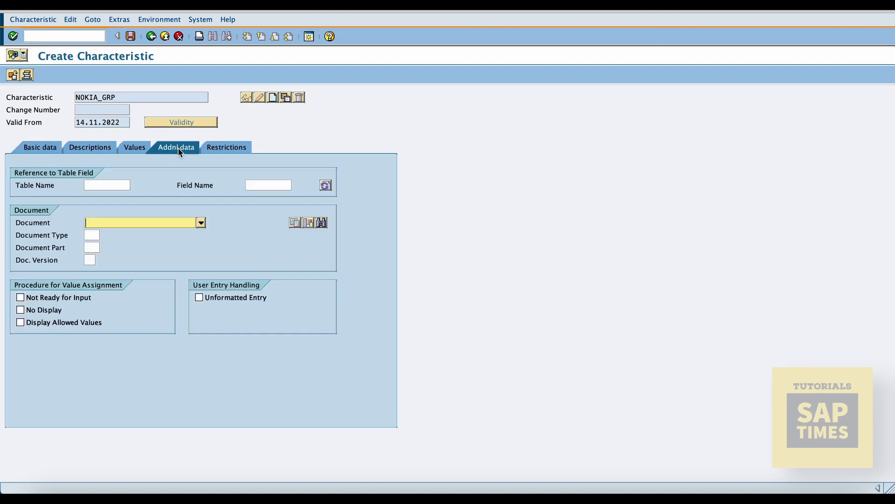
left_click(118, 184)
type("CEN")
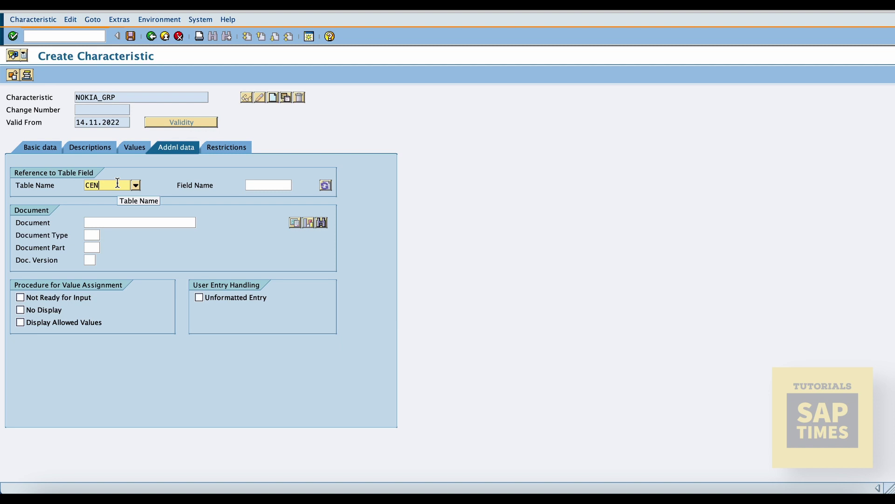
key("BackSpace")
type("BAN")
key("Tab")
type("EKGRP")
key("Return")
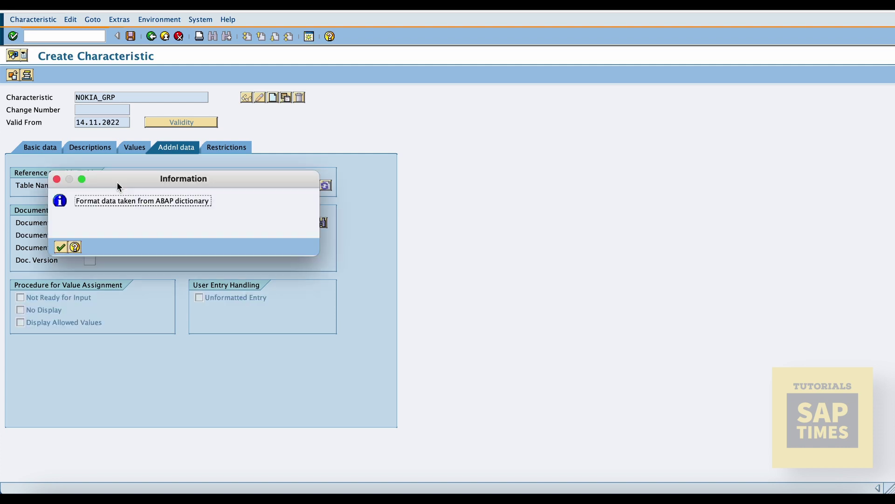
key("Return")
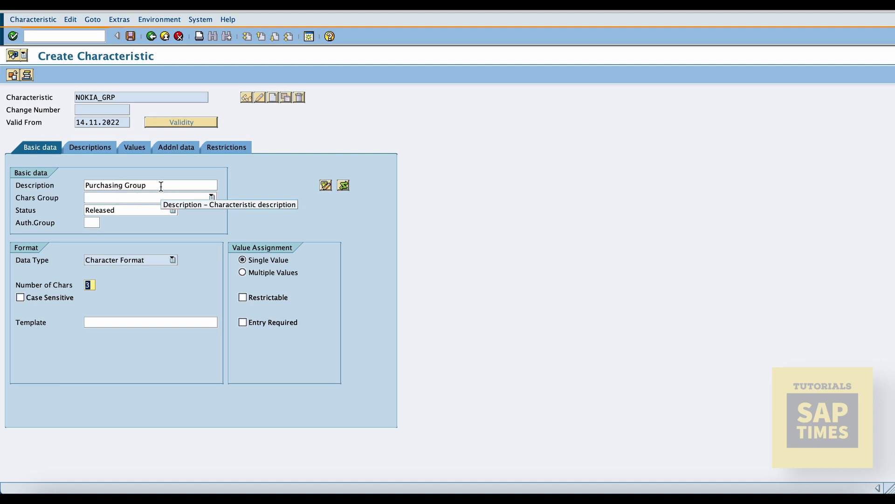
Step: Add 600 as an allowed value of the purchasing group characteristic and save it
left_click(140, 148)
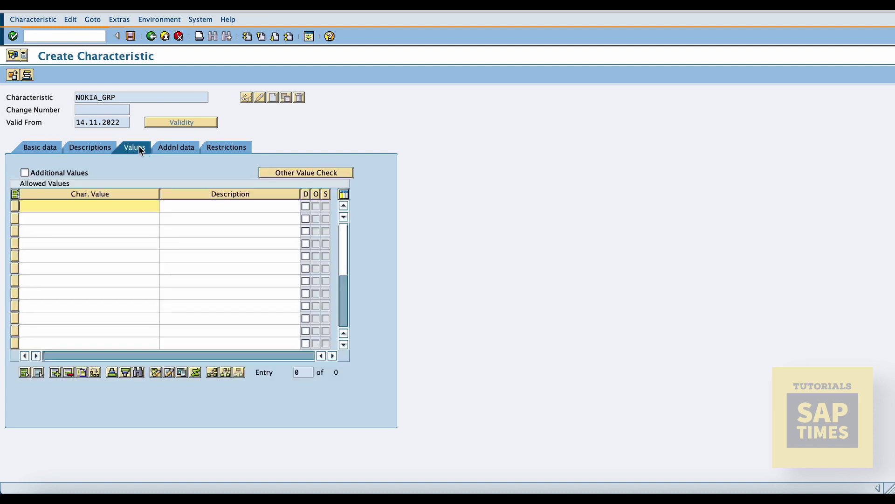
type("600")
left_click(131, 37)
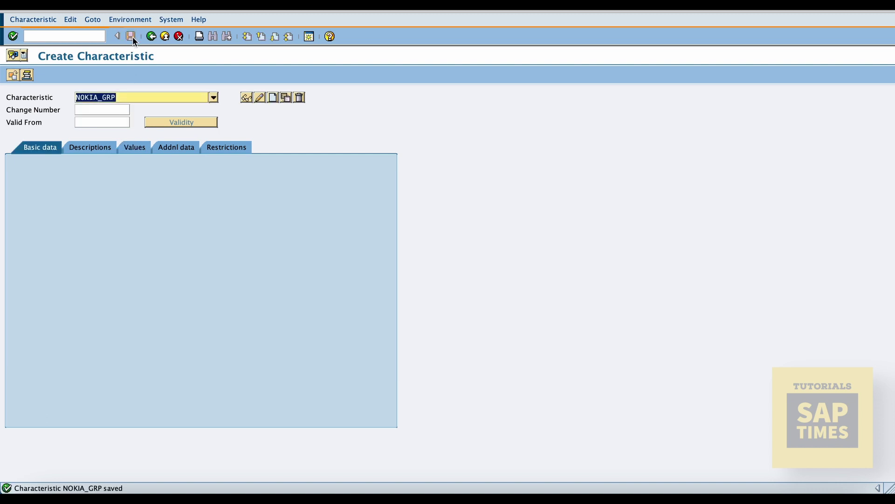
Step: Start creating a new characteristic named NOKIA_VALUE
left_click(139, 99)
key("BackSpace")
key("BackSpace")
key("BackSpace")
type("VALUE")
left_click(273, 98)
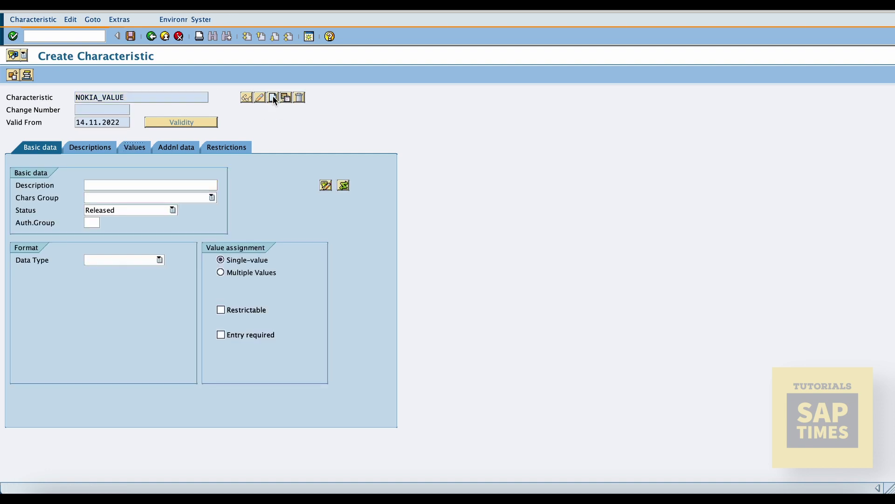
Step: Reference the NOKIA_VALUE characteristic to table CEBAN and field GSWRT, accepting the dictionary format data
left_click(175, 148)
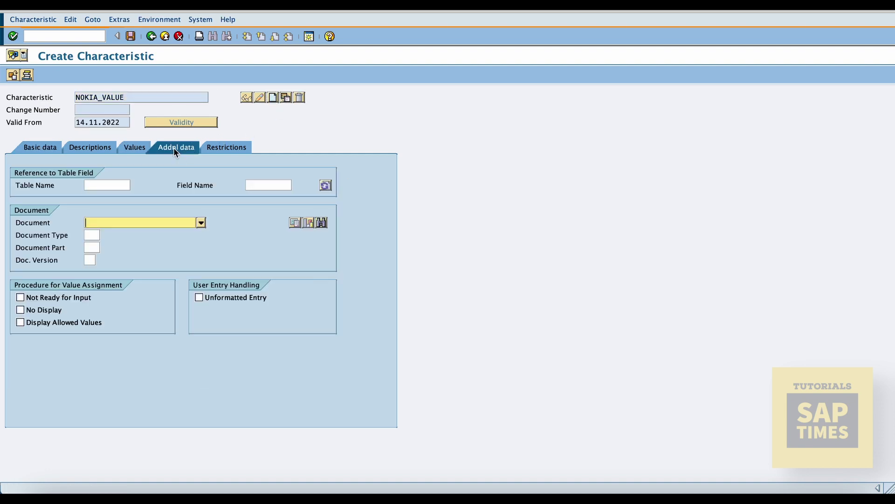
left_click(111, 185)
type("CEBAN")
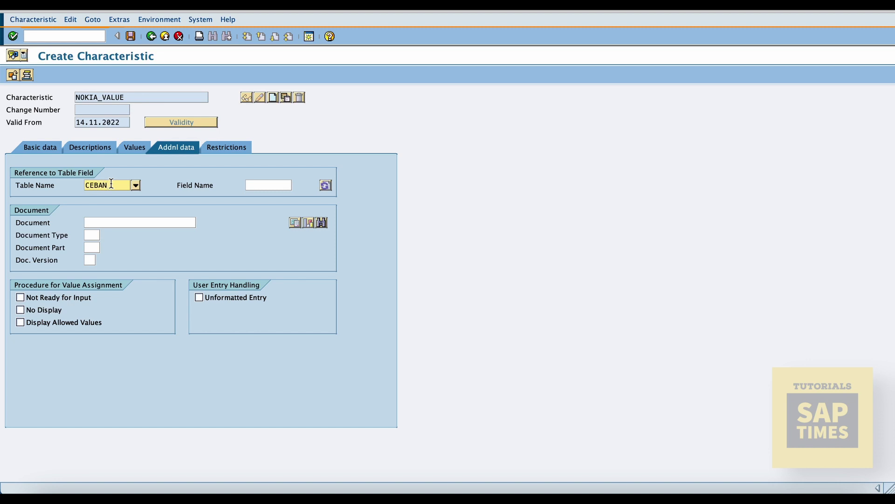
key("Tab")
type("GSWRT")
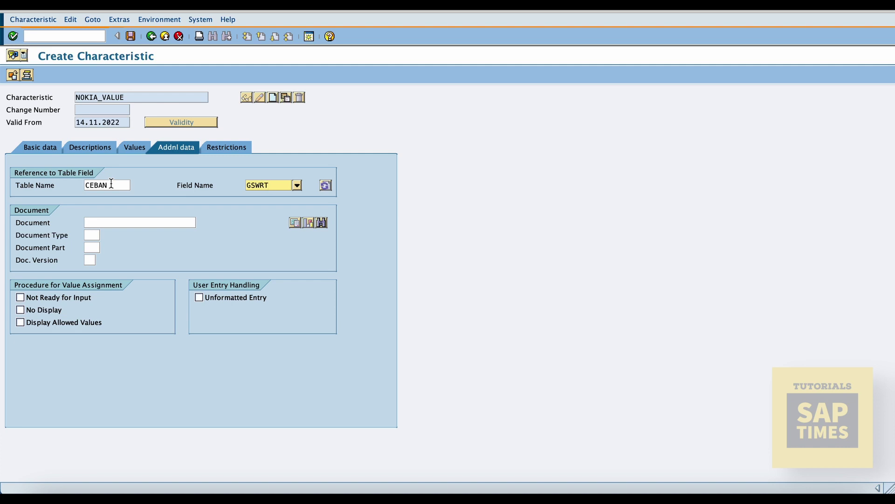
key("Return")
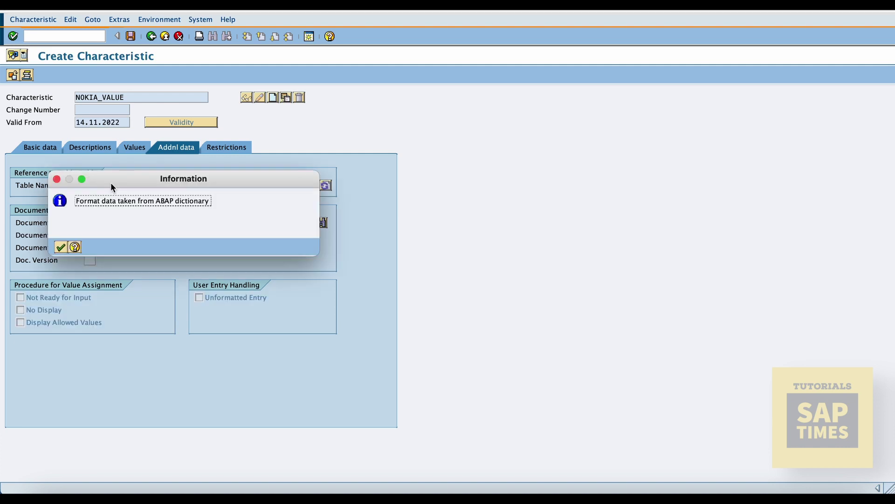
key("Return")
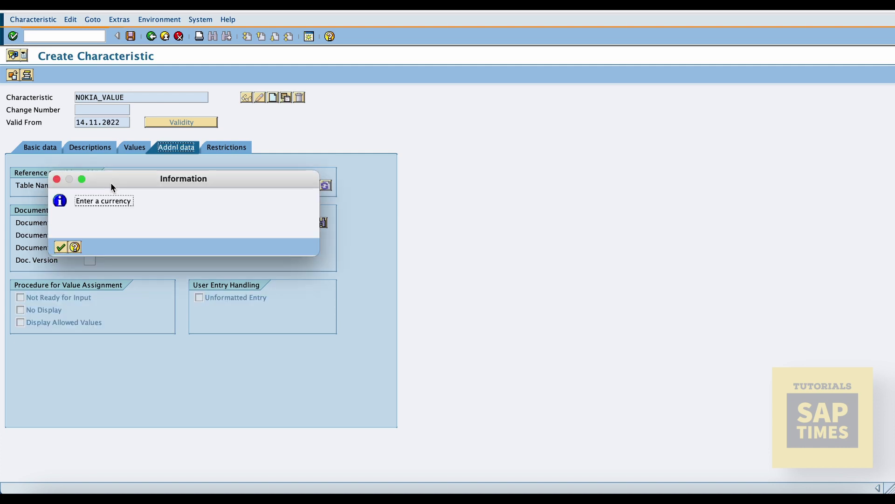
key("Return")
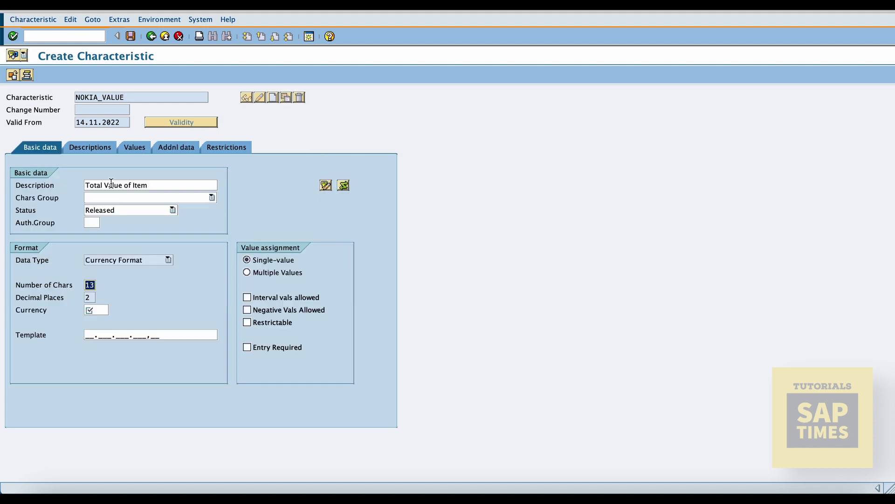
Step: Set the currency of NOKIA_VALUE to MYR and allow multiple values and interval values
left_click(97, 310)
type("MYR")
left_click(248, 272)
left_click(248, 297)
Step: Enter the allowed value ranges 0 - 1000, 1001 - 10000 and > 10001 MYR for NOKIA_VALUE
left_click(137, 151)
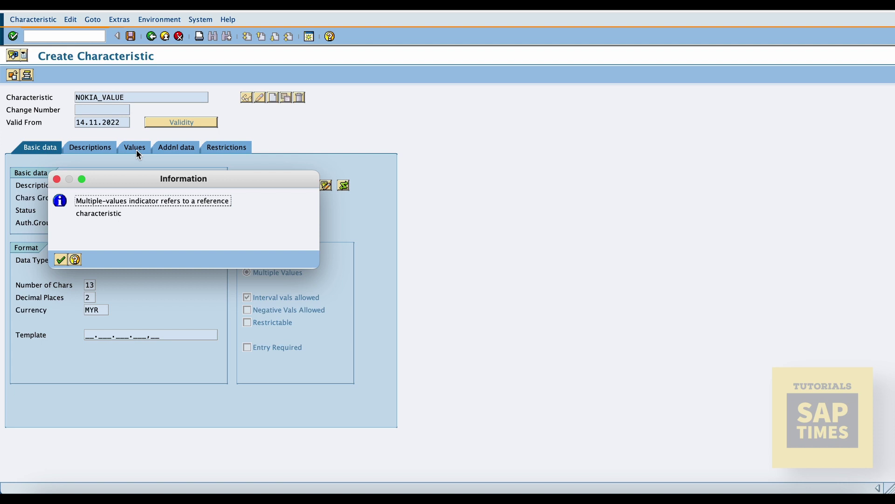
key("Return")
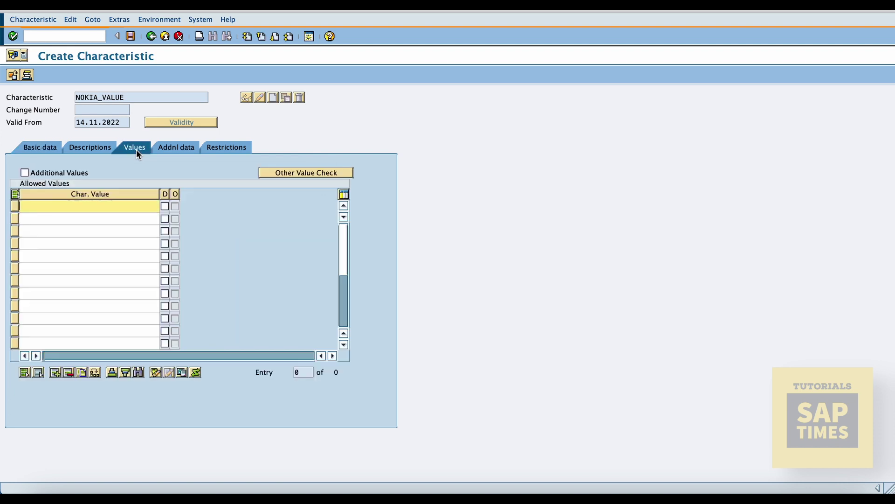
type("1001")
type(" - 10000")
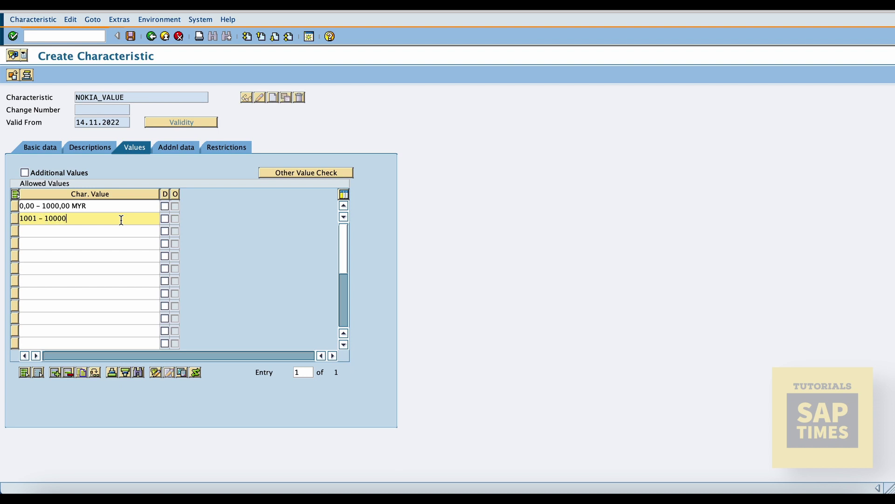
key("Return")
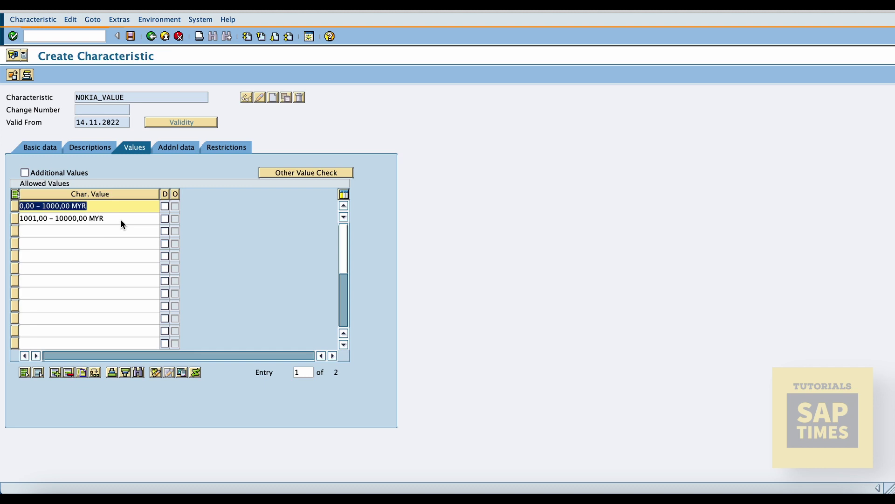
left_click(40, 231)
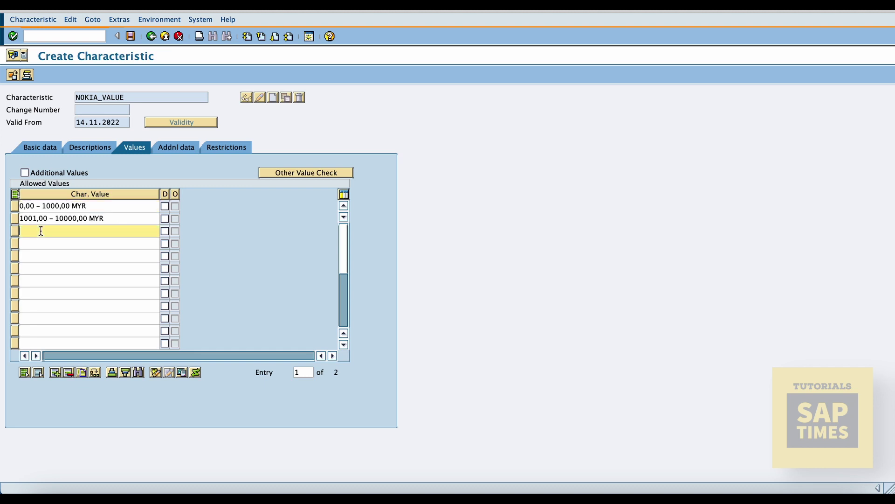
type("> 10001")
key("Return")
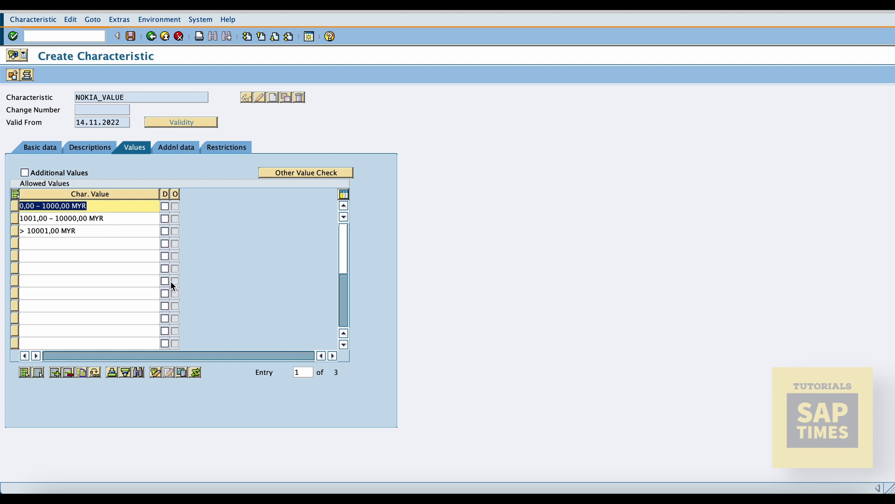
Step: Save the NOKIA_VALUE characteristic and open class maintenance (CL02)
left_click(130, 37)
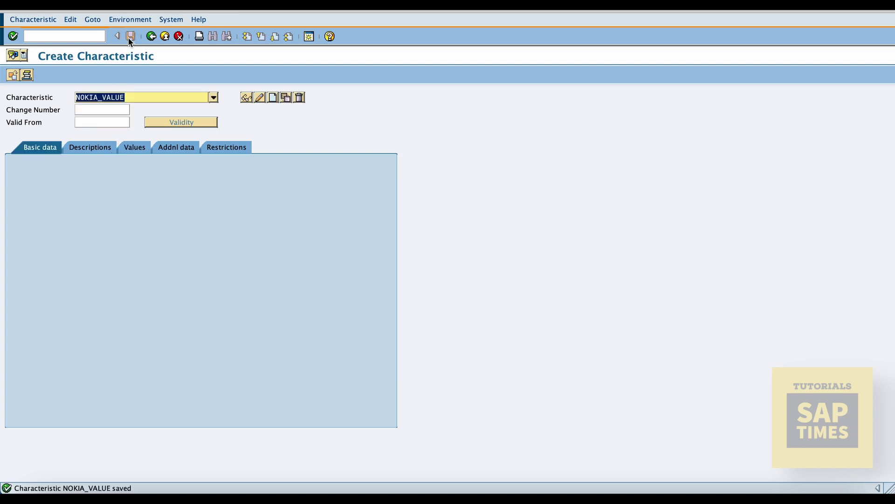
left_click(151, 36)
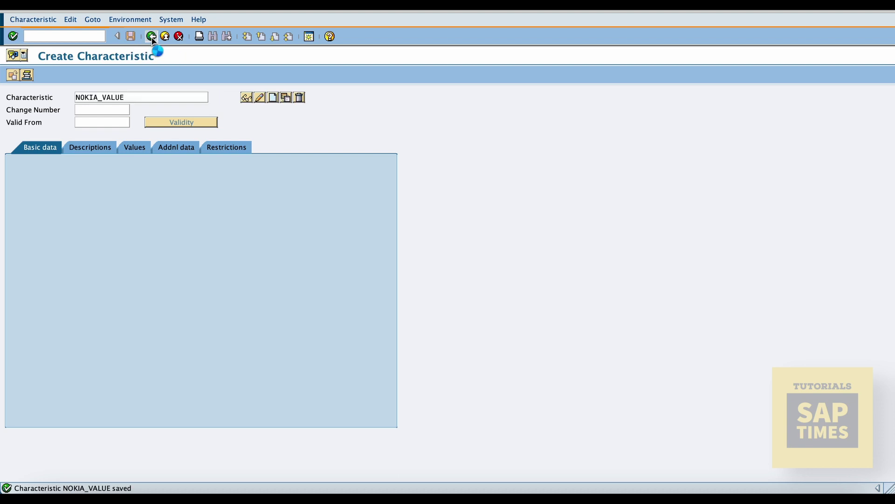
double_click(92, 272)
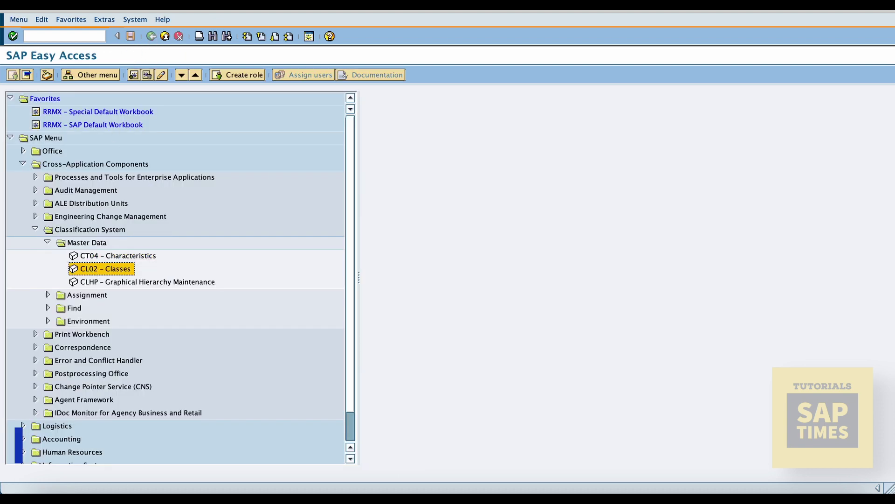
Step: Start creating a class named NOKIA_PR_REL with class type 032, Release Strategy
type("NOKIA")
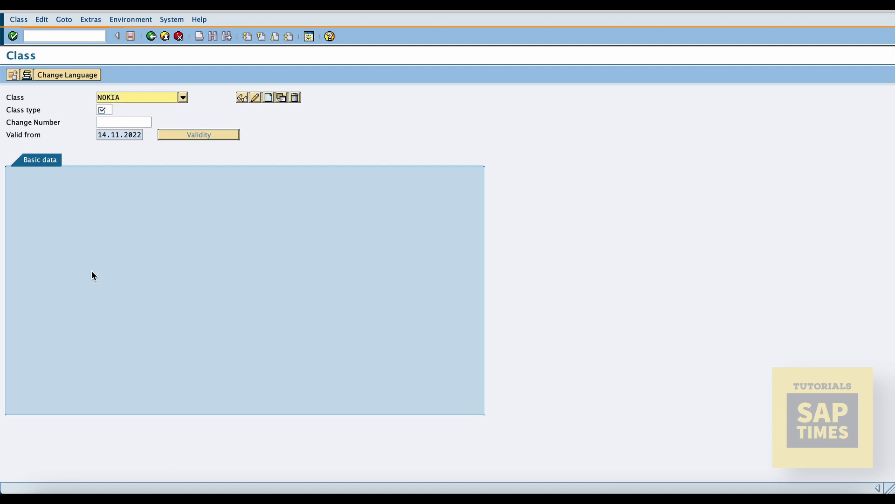
type("_PR_REL")
left_click(105, 111)
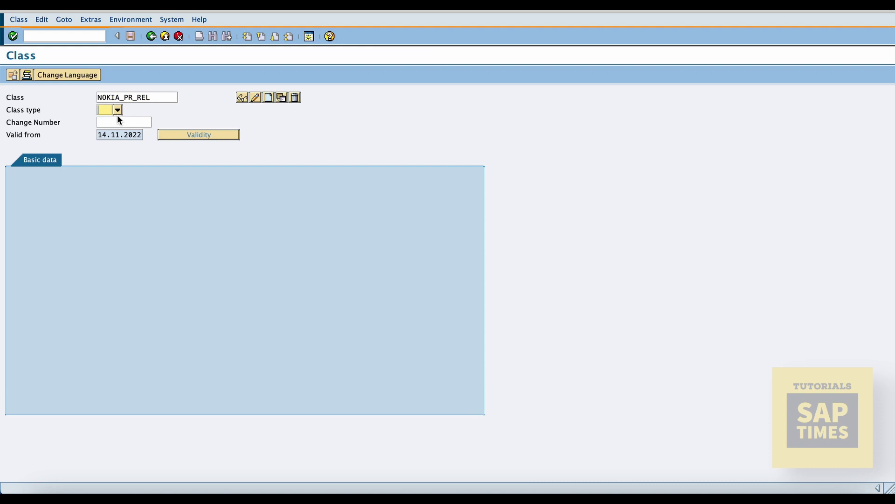
left_click(118, 110)
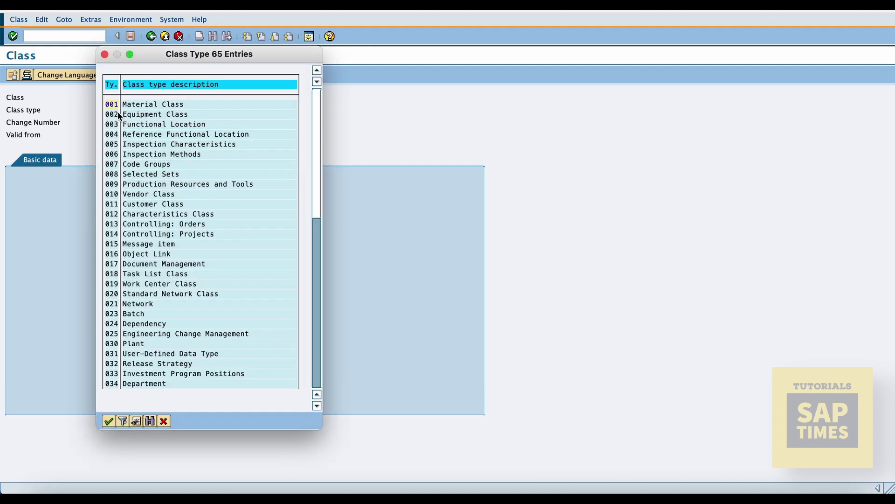
double_click(112, 364)
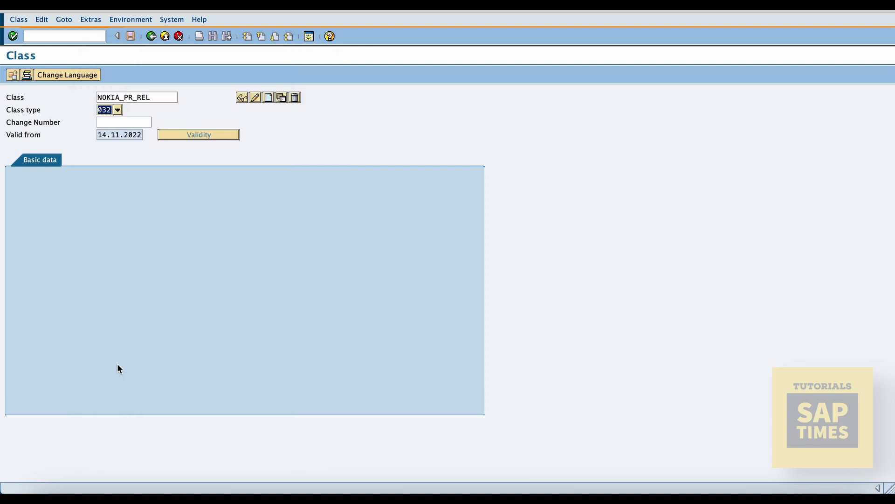
left_click(269, 97)
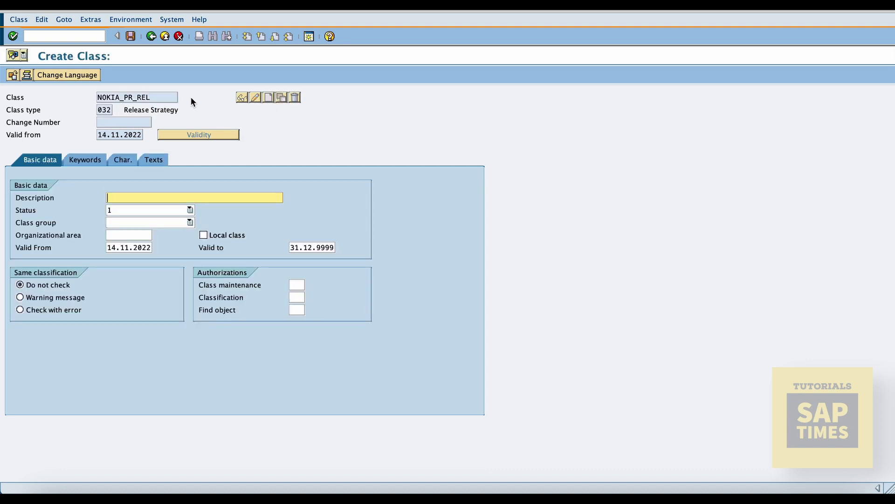
Step: Copy the class name NOKIA_PR_REL into the class description
double_click(137, 97)
key("ctrl+c")
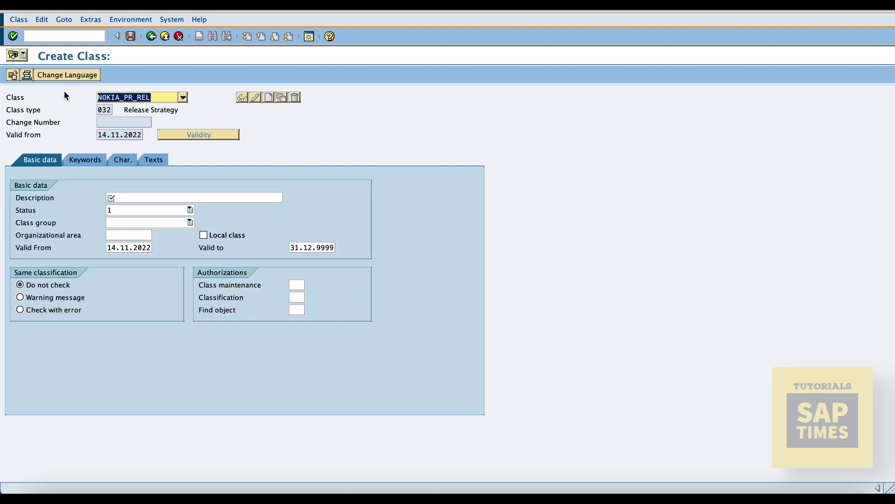
left_click(131, 198)
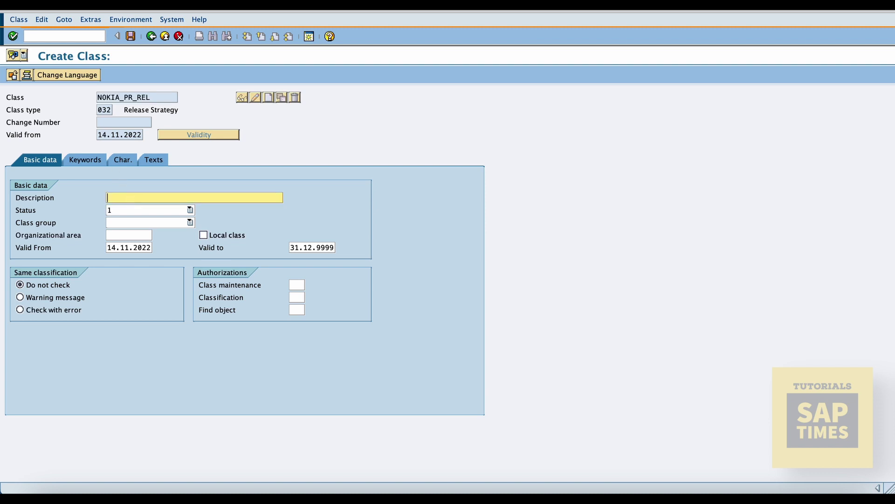
key("ctrl+v")
Step: Assign the characteristics NOKIA_PLANT, NOKIA_GRP and NOKIA_VALUE to the class and save it
left_click(123, 162)
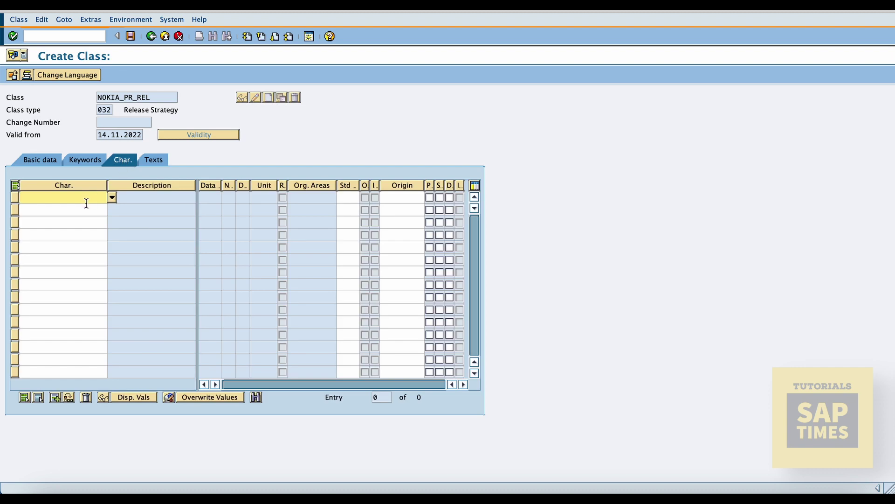
type("NOKIA_PLANT")
key("Return")
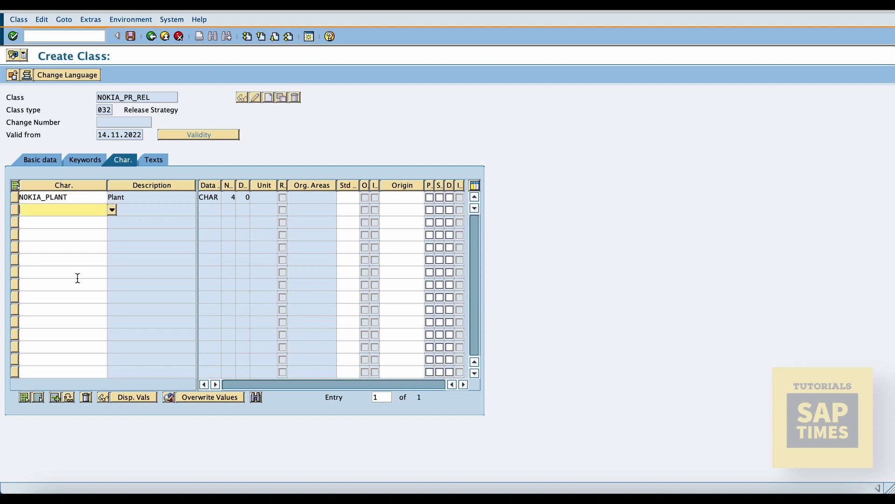
type("NOKIA_GRP")
key("Return")
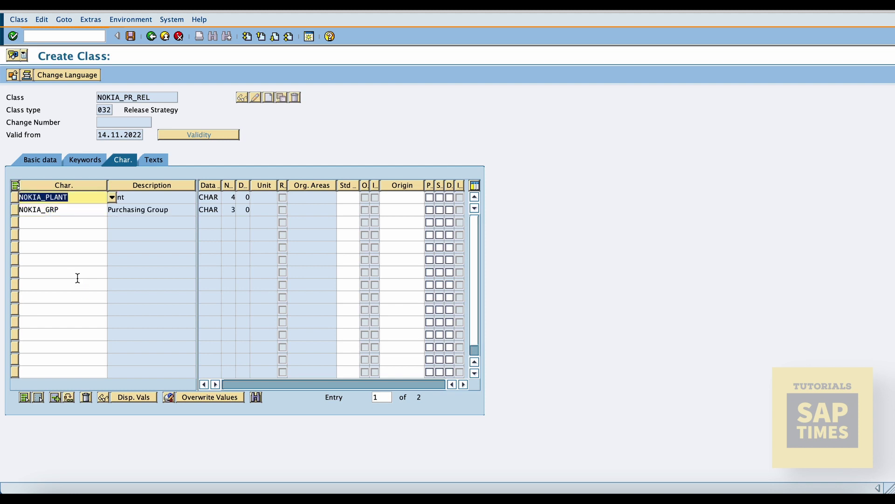
key("Down")
key("Down")
type("NOKIA_")
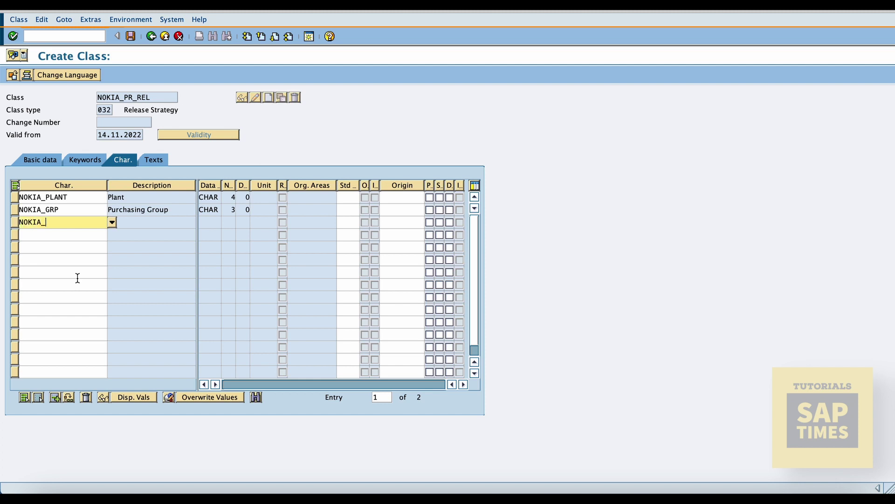
type("VALUE")
key("Return")
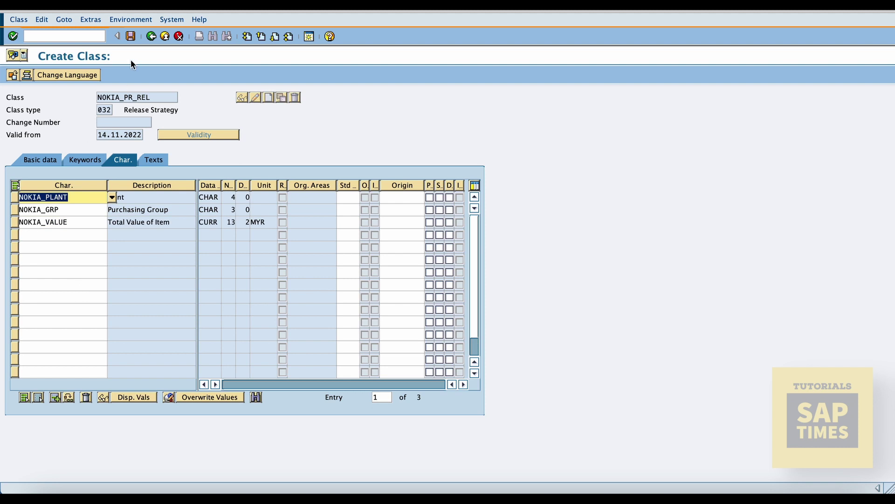
left_click(129, 37)
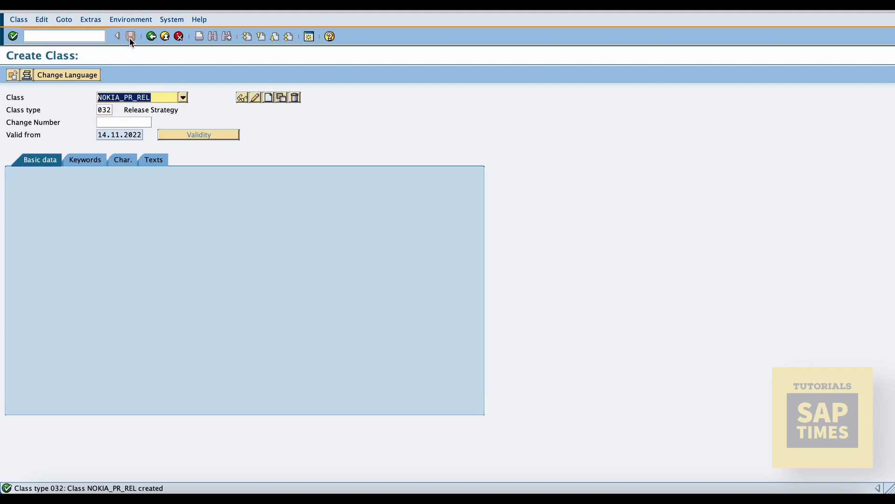
left_click(150, 37)
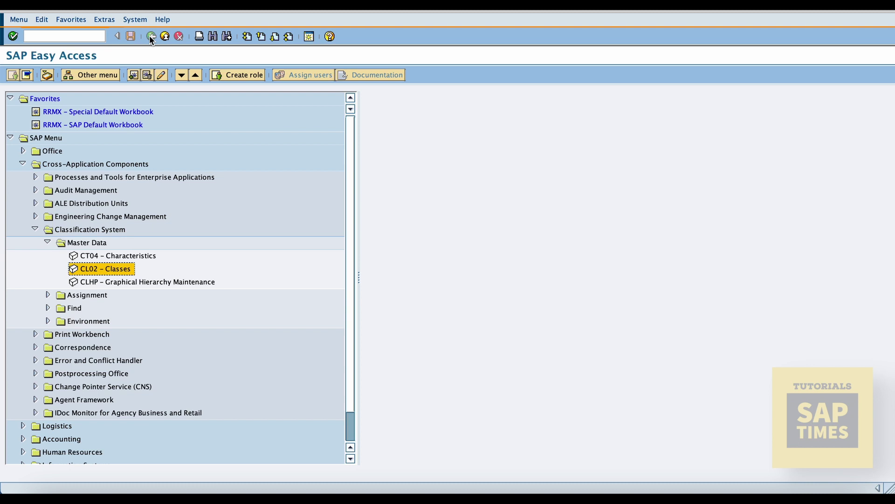
Step: Run transaction OLME and open Set Up Procedure with Classification under the purchase requisition release procedure
left_click(84, 37)
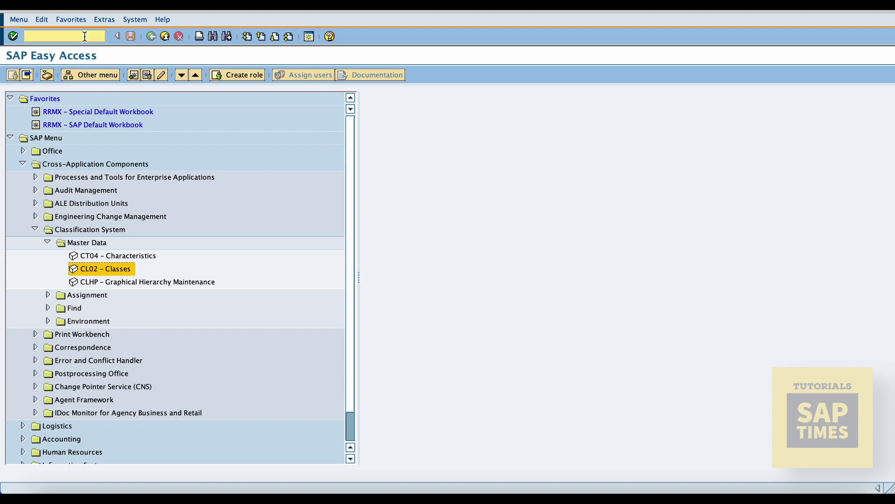
type("OLME")
key("Return")
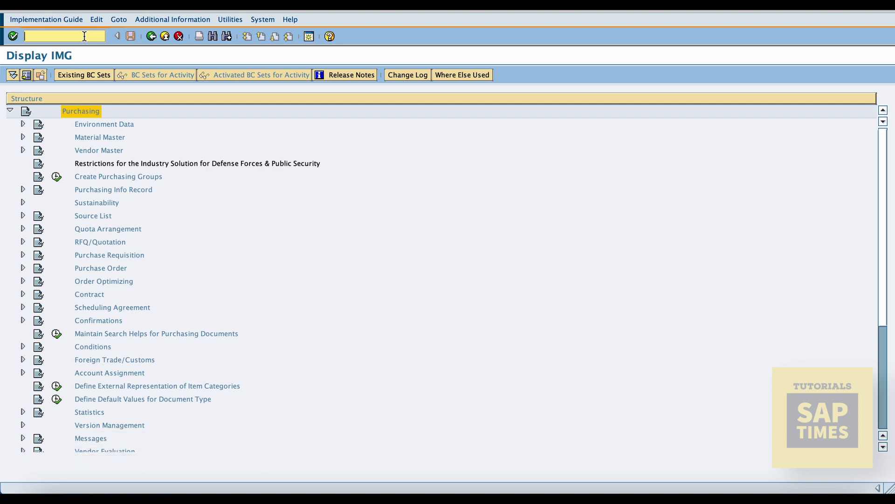
left_click(22, 254)
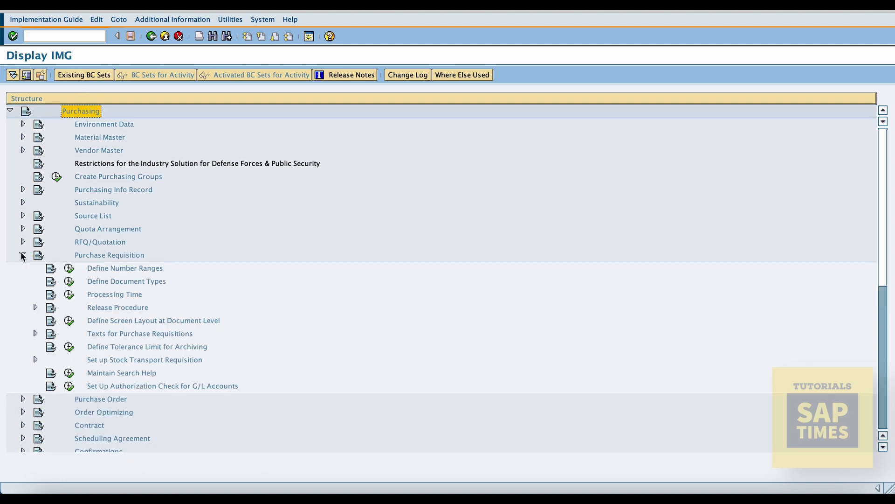
left_click(35, 307)
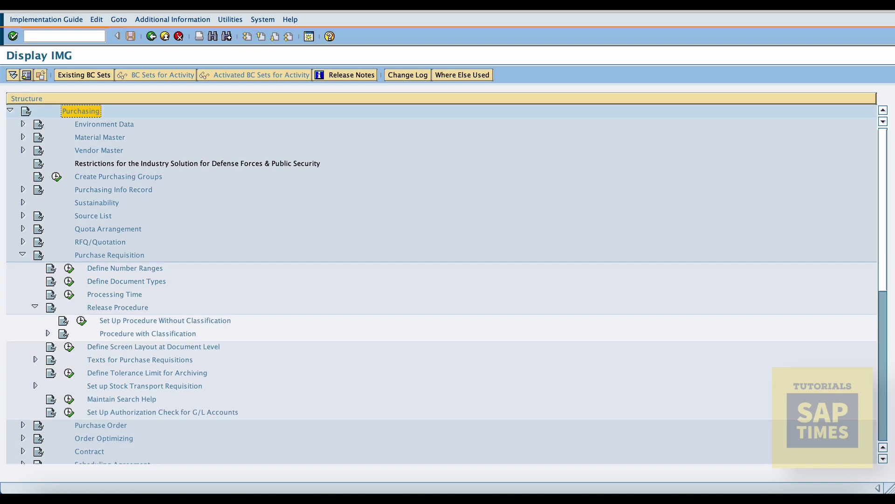
left_click(48, 333)
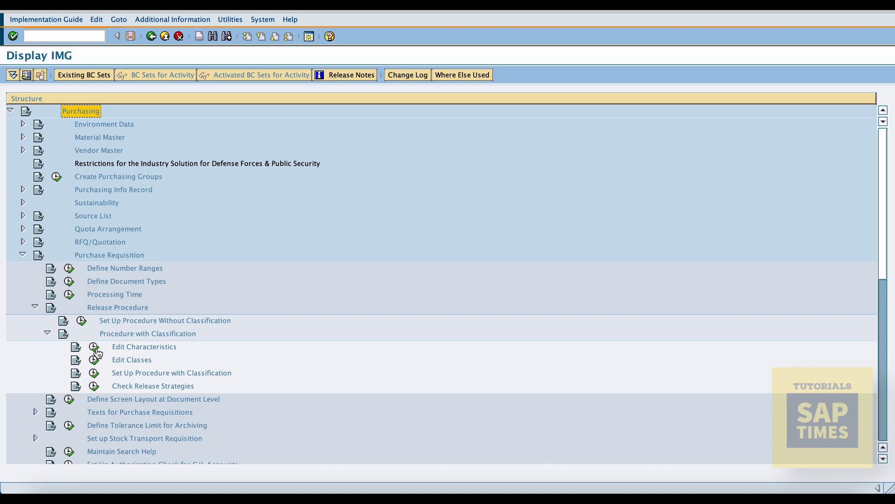
left_click(94, 374)
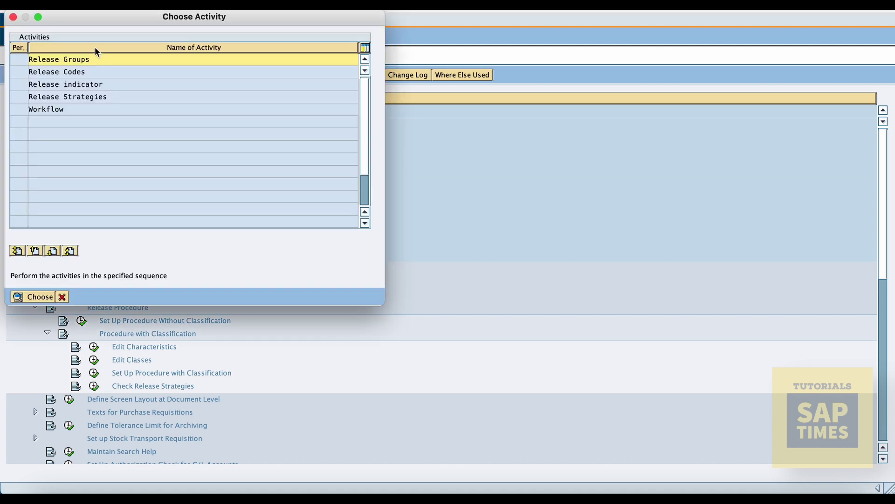
Step: Add release group G1 with class NOKIA_PR_REL and description NOKIA_PR_REL
double_click(83, 59)
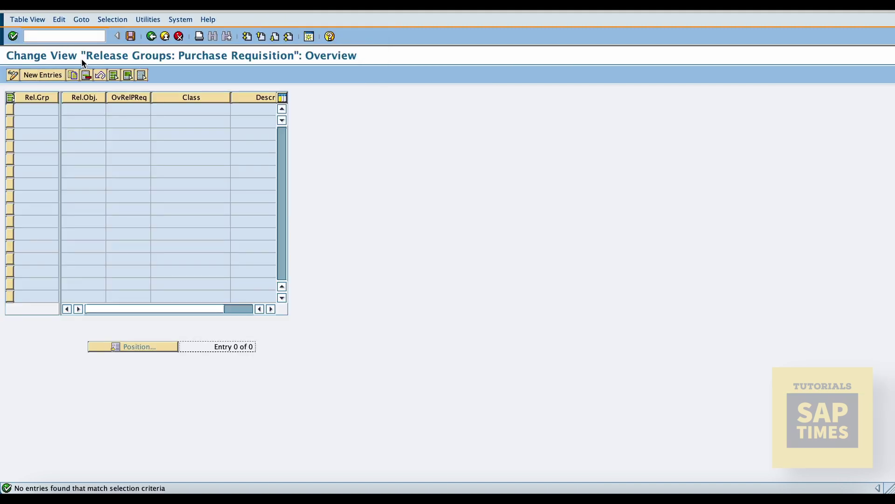
left_click(50, 76)
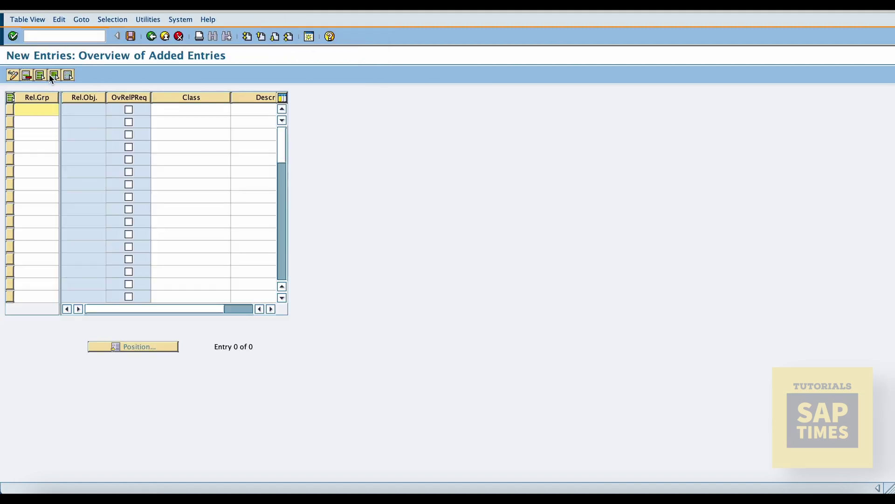
type("G1")
key("Tab")
key("Tab")
type("NOKIA_PR_REL")
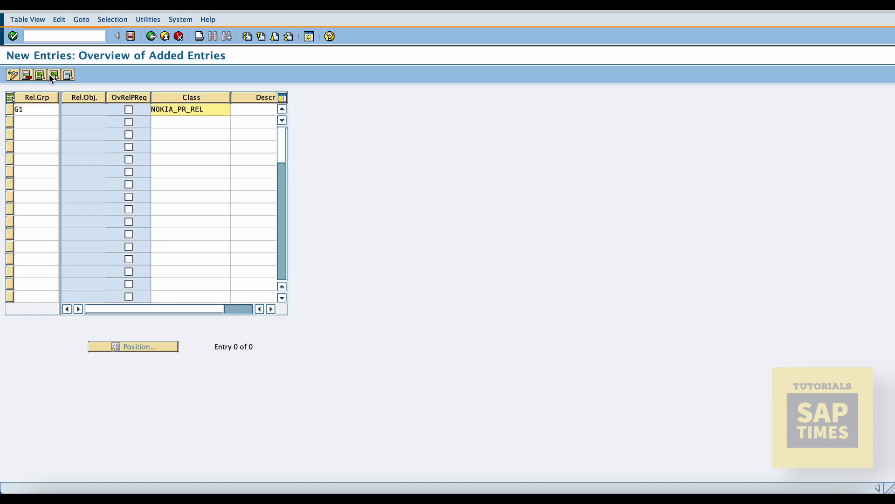
key("Tab")
type("NOKIA_PR_REL")
key("Return")
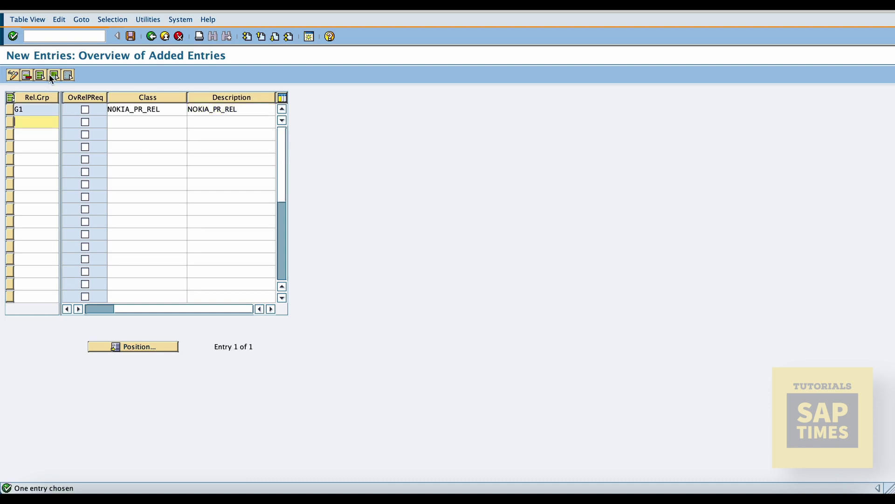
Step: Extend the description of release group G1 to NOKIA_PR_REL_VALUE and save the entry to the Nokia customizing request
left_click(252, 109)
type("_VA")
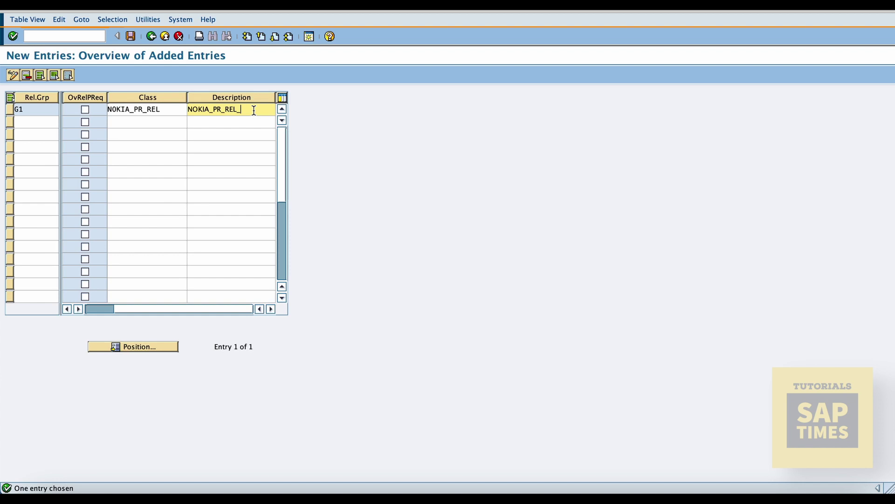
type("LUE")
left_click(131, 36)
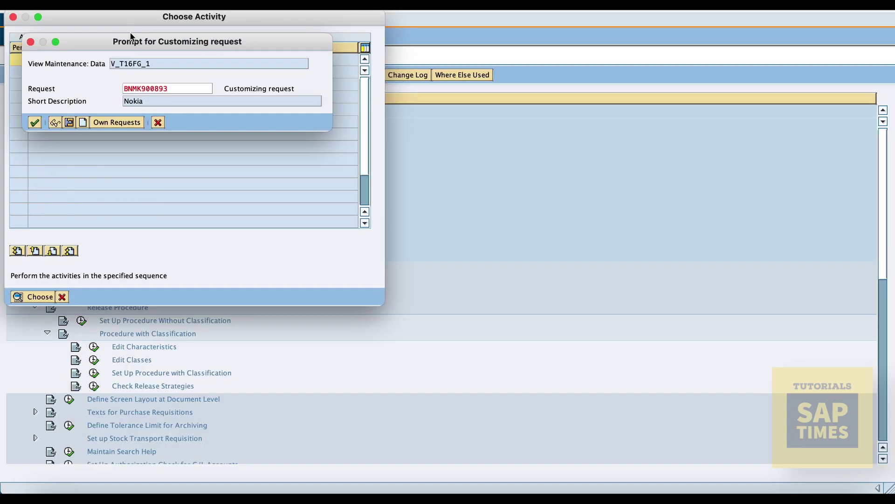
left_click(32, 122)
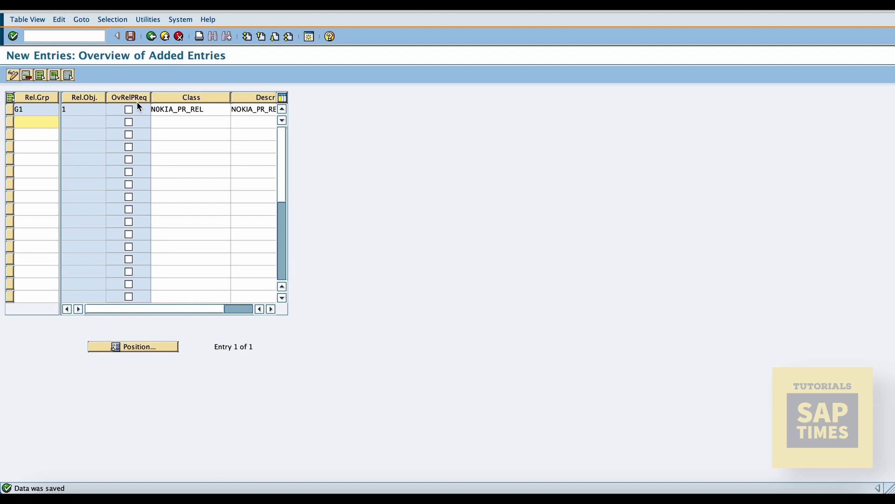
left_click(153, 38)
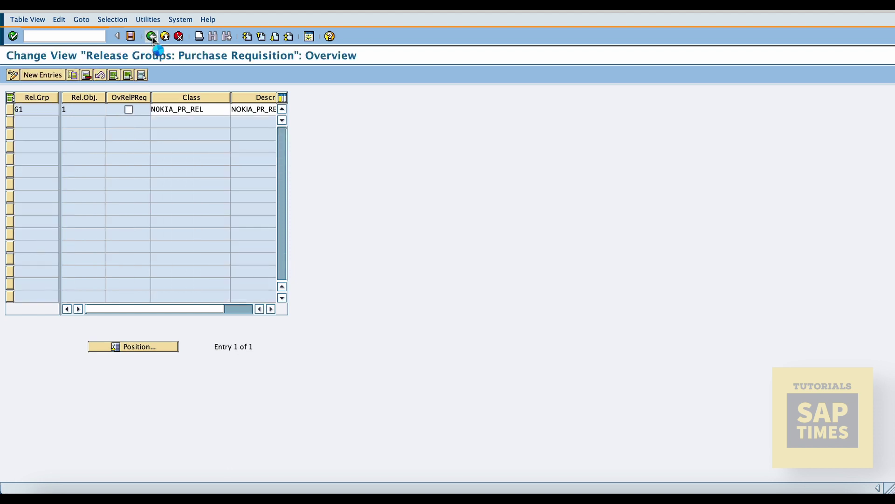
left_click(153, 37)
Step: Open the Release Codes activity and add code 01 for group G1 with description Mat Dep Manager
double_click(75, 72)
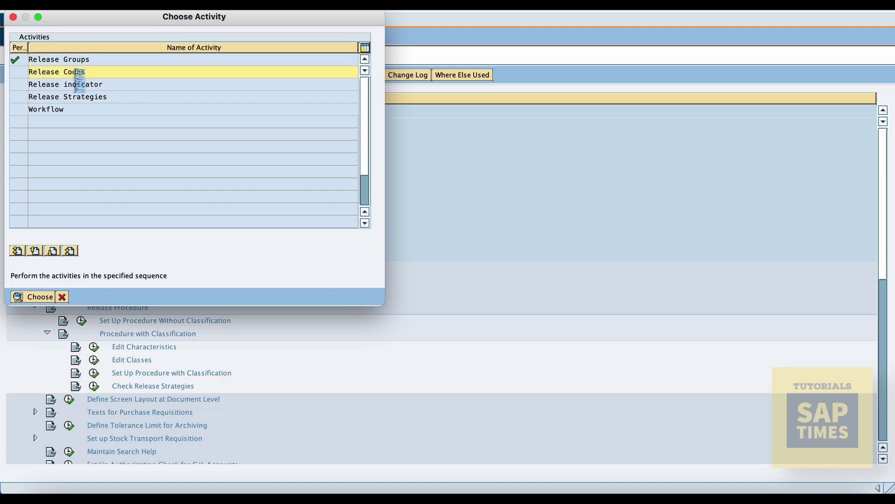
left_click(41, 75)
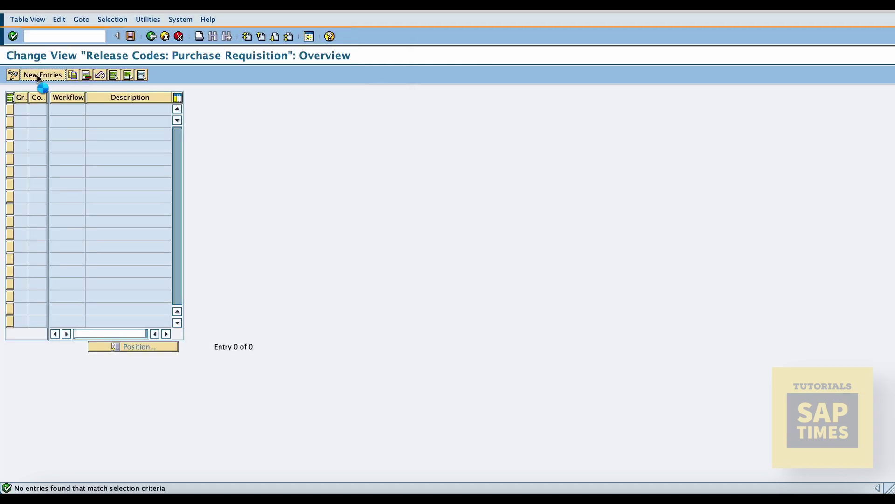
left_click(33, 109)
double_click(54, 91)
left_click(43, 108)
type("01")
key("Tab")
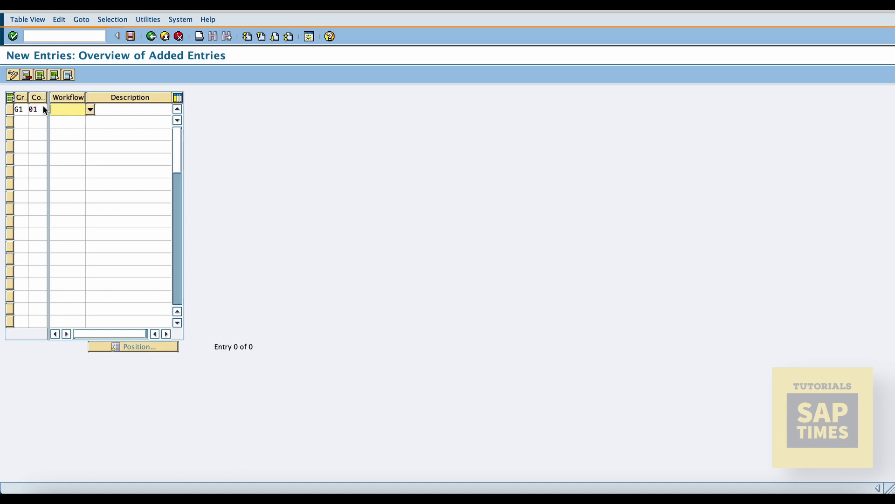
key("Tab")
type("Mat")
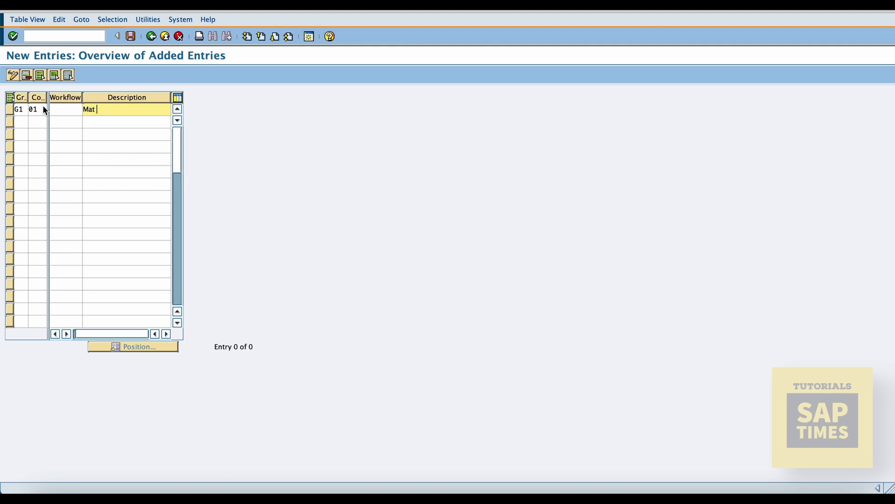
type(" Dep Manager")
key("Return")
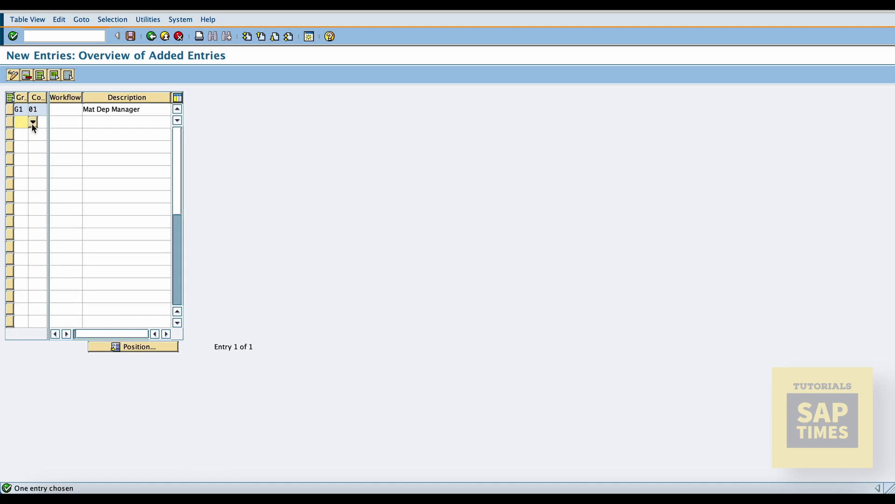
Step: Add release code 02 for group G1 with description Assit Gen Manager
left_click(33, 122)
double_click(50, 103)
key("Tab")
type("02")
key("Tab")
type("Assit")
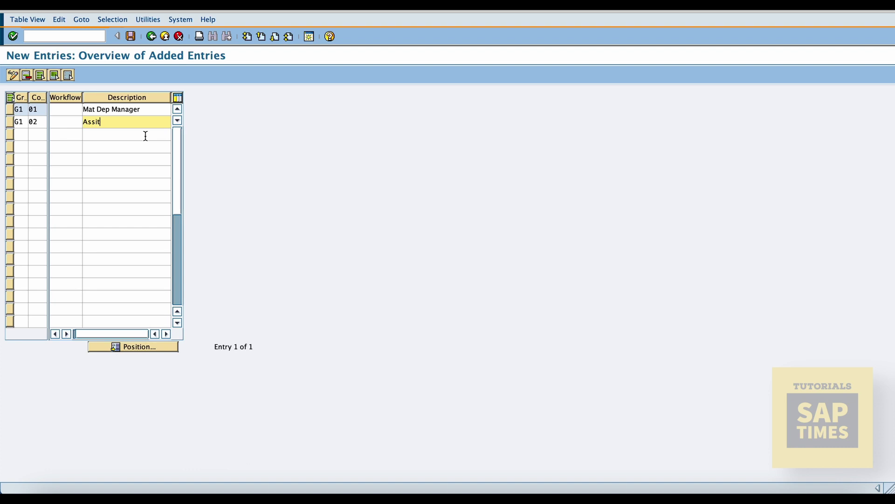
type(" Gen Manager")
key("Return")
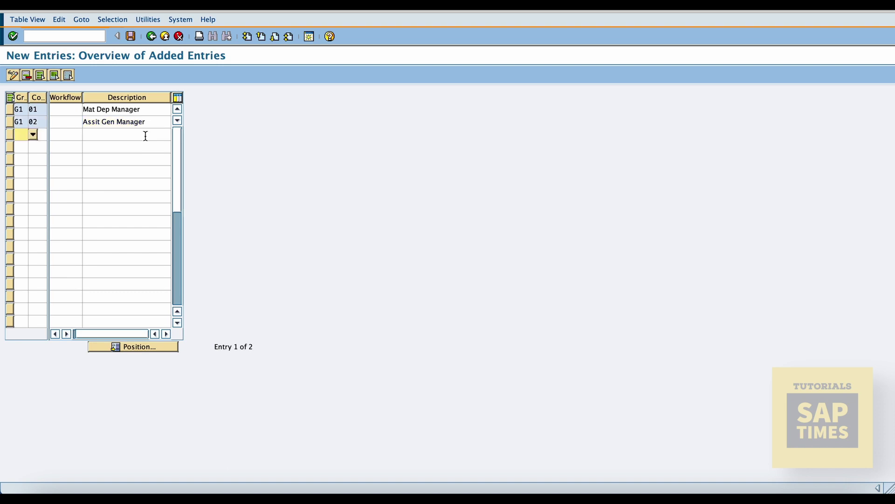
Step: Add release code 03 for group G1 with description Gen Manager
type("G1")
key("Tab")
type("03")
key("Tab")
key("Tab")
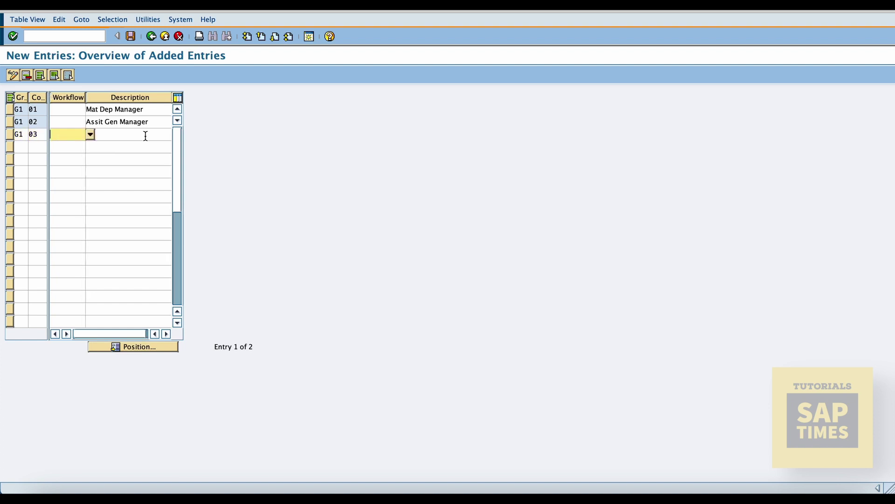
type("Ge")
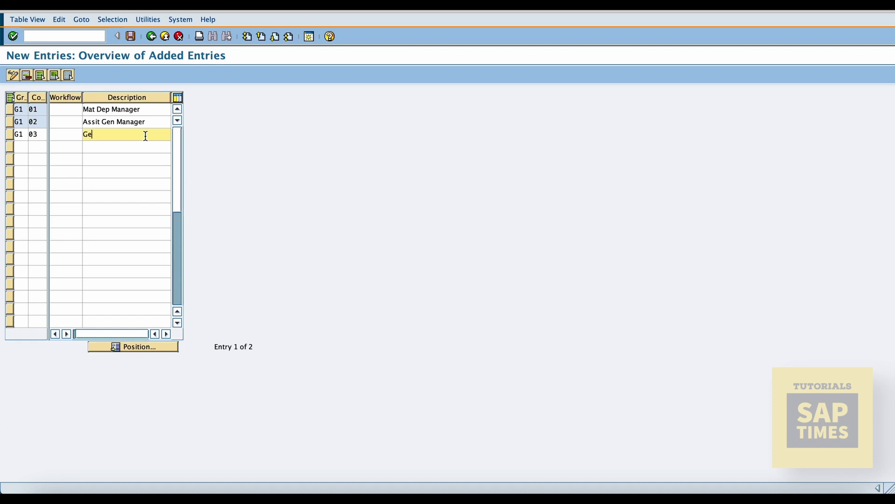
type("n Manager")
key("Return")
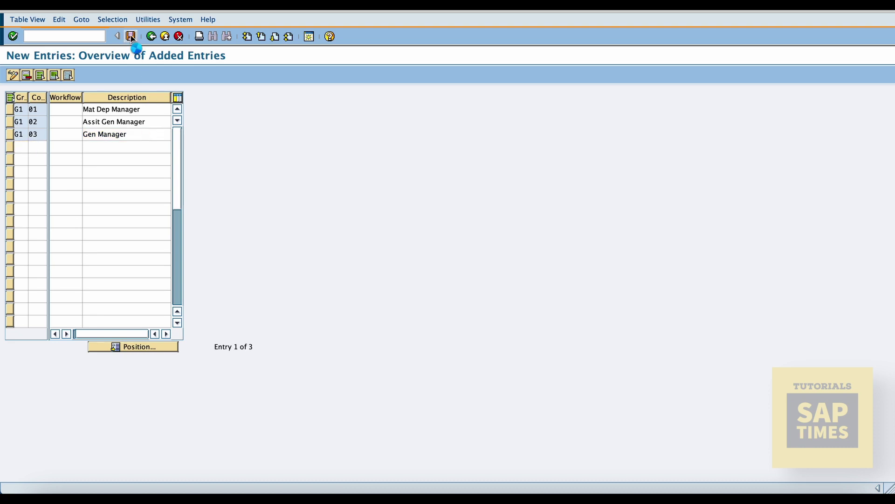
Step: Save the release codes to the Nokia customizing request and return to the activity list
left_click(131, 37)
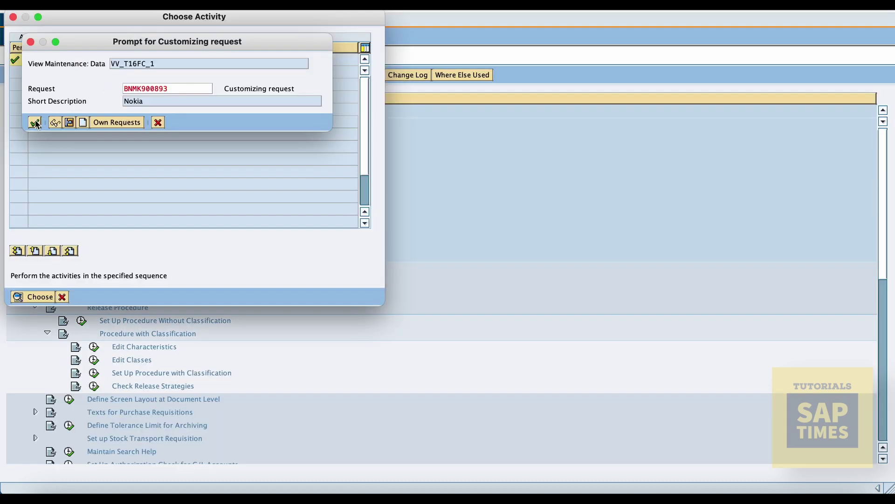
left_click(36, 122)
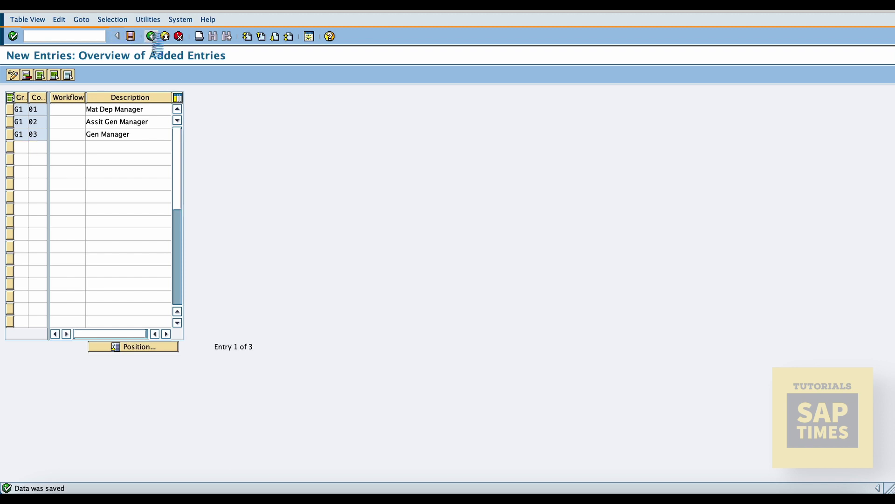
left_click(152, 36)
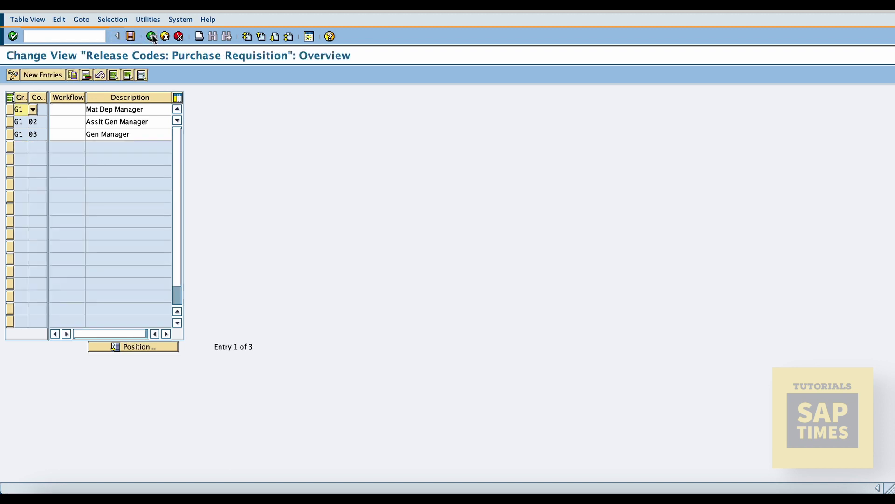
left_click(152, 36)
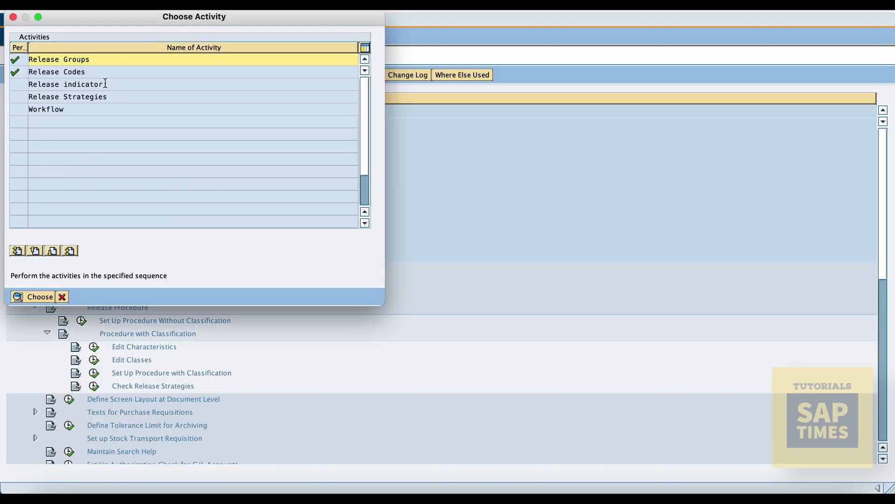
Step: Set the changeability of release indicator R (RELEASED) to 4 and save it to the Nokia customizing request
double_click(91, 84)
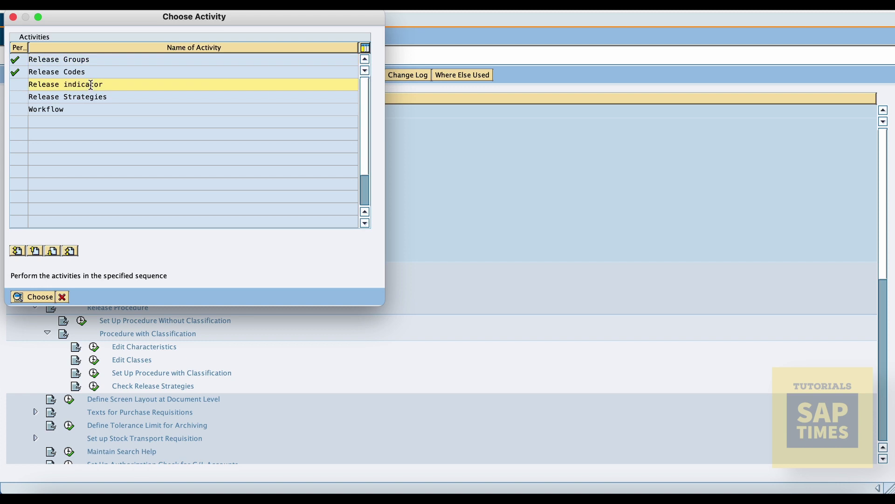
double_click(30, 108)
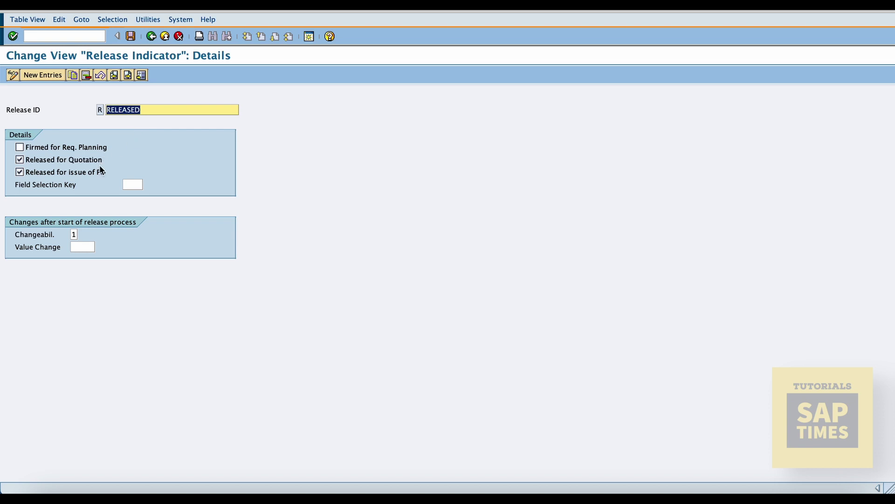
left_click(76, 233)
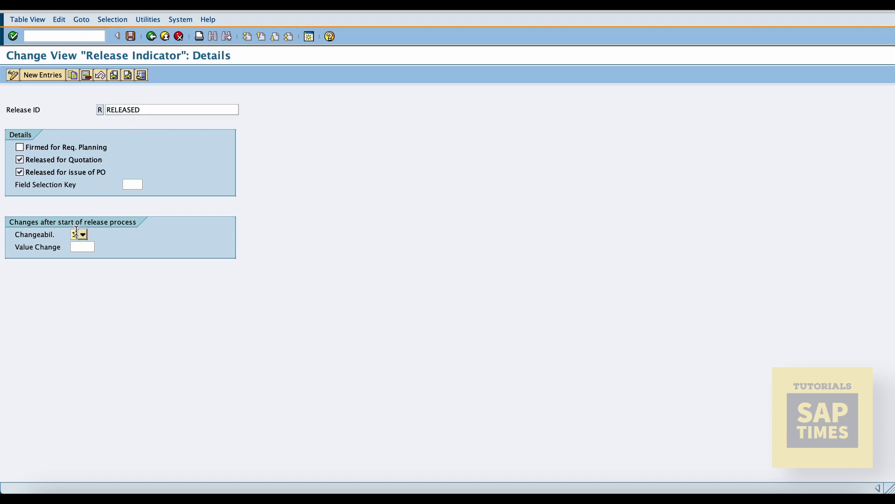
left_click(80, 234)
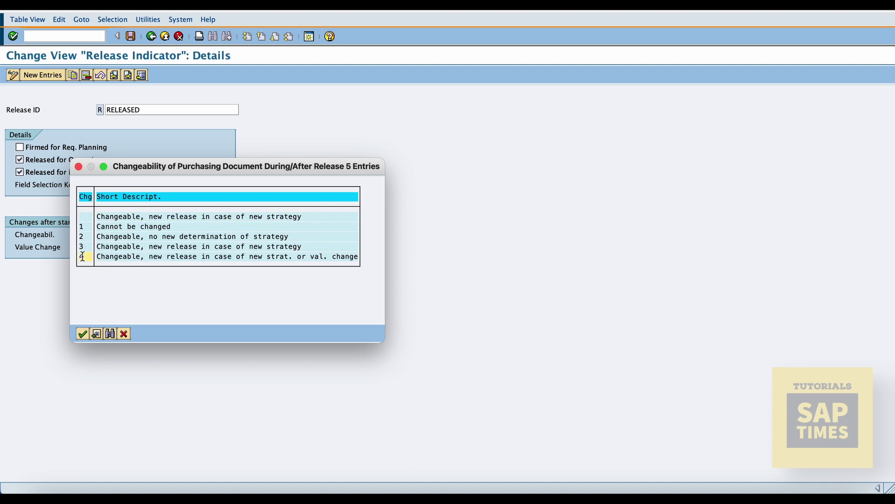
double_click(131, 257)
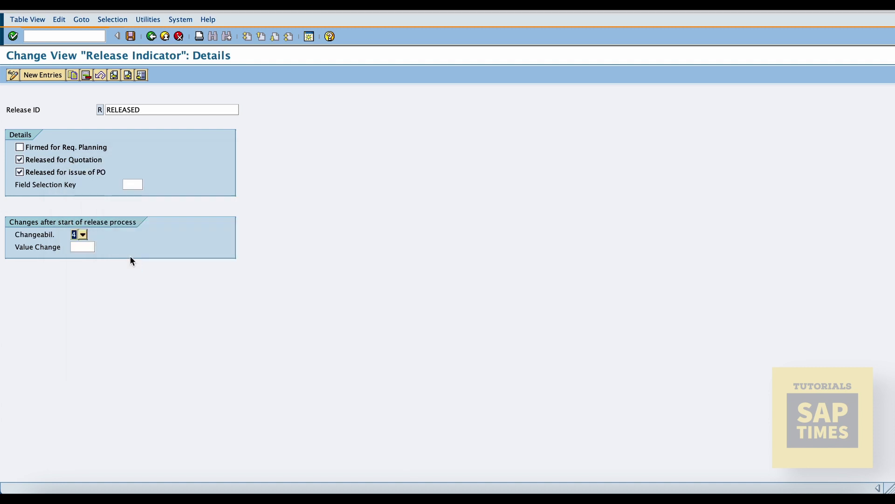
left_click(131, 36)
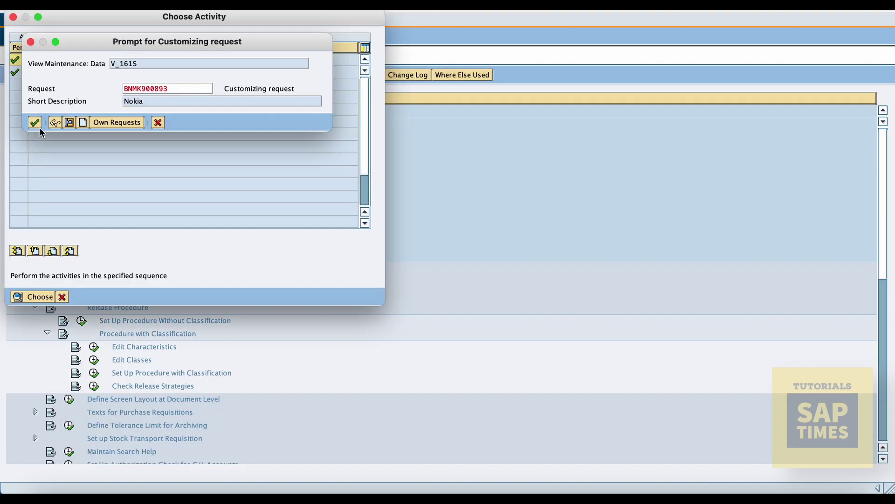
left_click(35, 123)
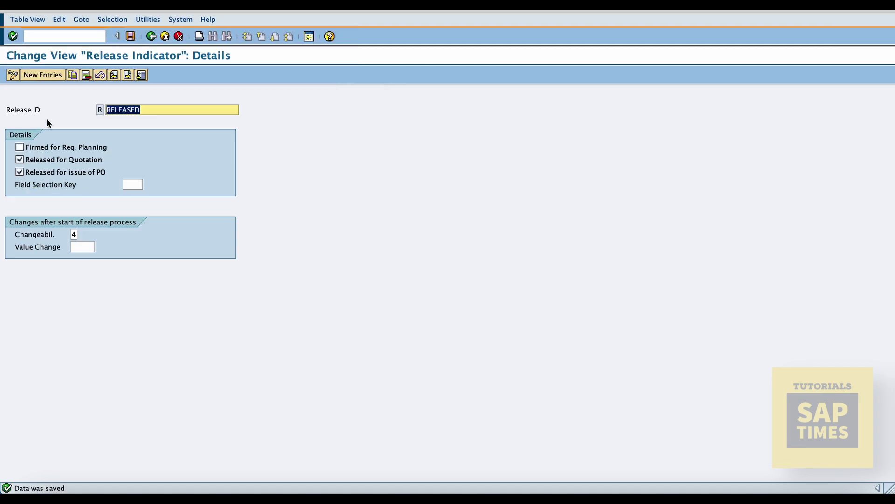
left_click(151, 36)
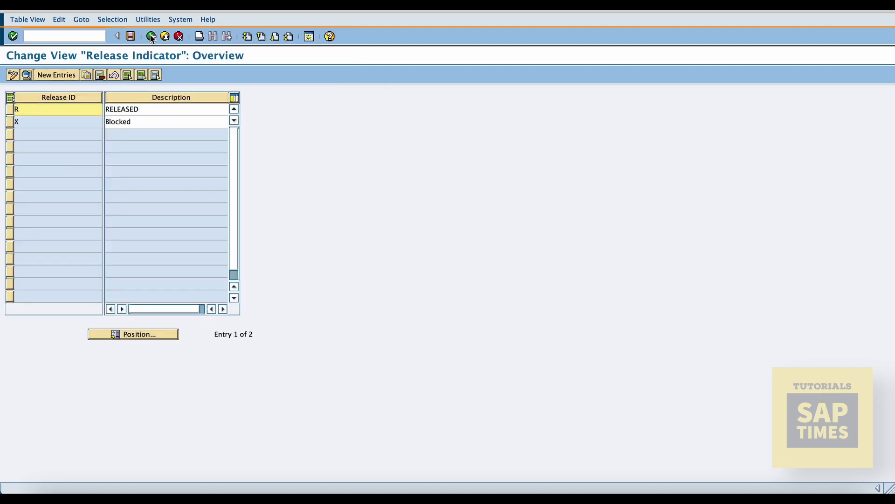
Step: Review the details of release indicator X (Blocked) and return to the activity list
double_click(55, 121)
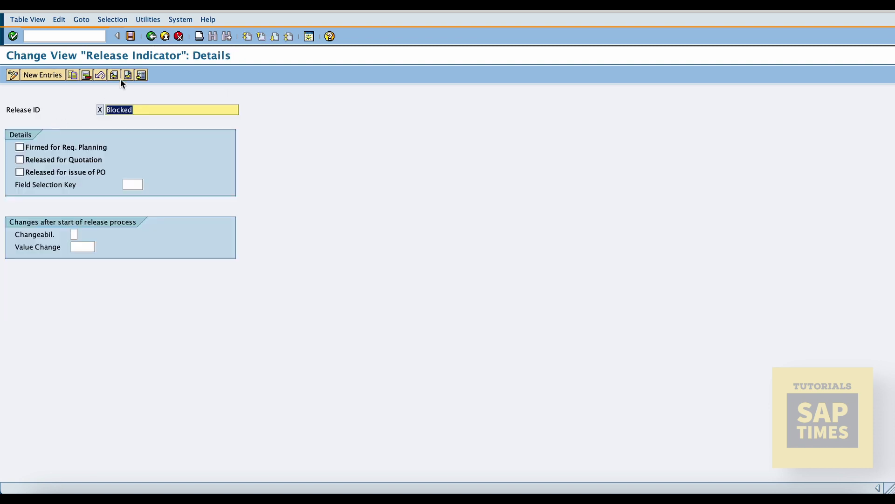
left_click(152, 36)
left_click(151, 36)
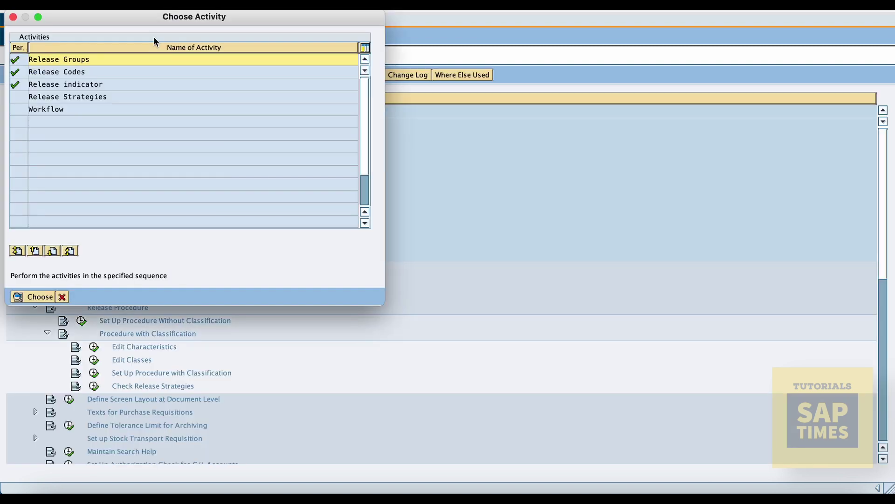
Step: Create release strategy S1 for release group G1 with description < 1000 MYR
double_click(75, 97)
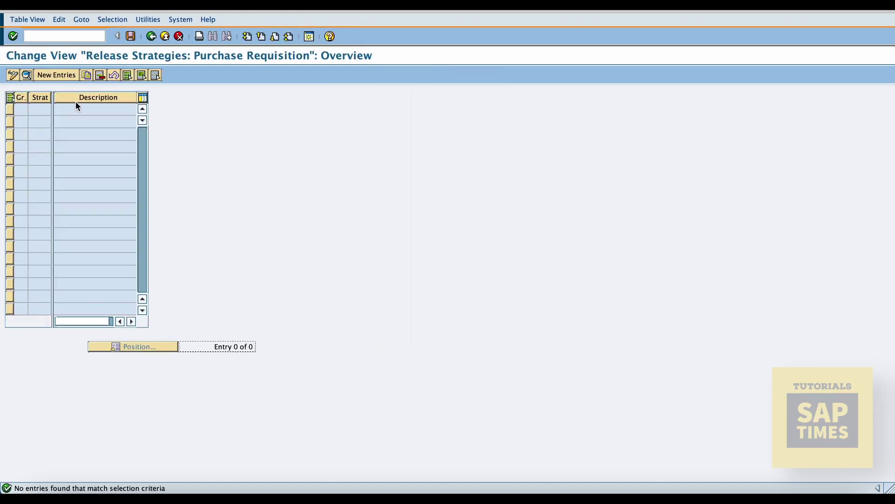
left_click(56, 73)
left_click(109, 97)
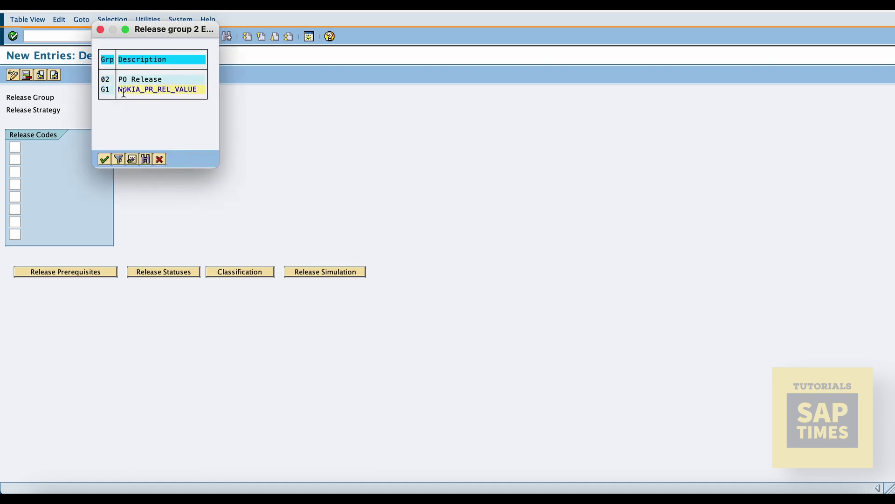
double_click(122, 90)
left_click(97, 109)
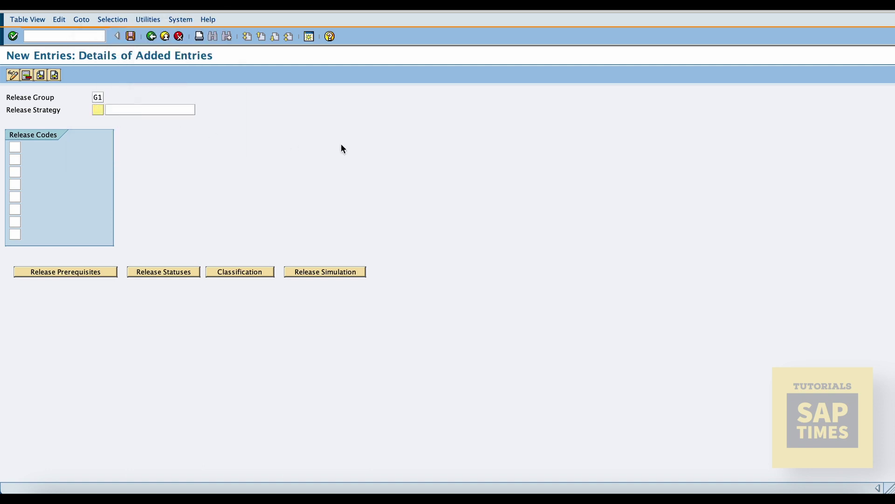
type("S1")
key("Tab")
type("< 10")
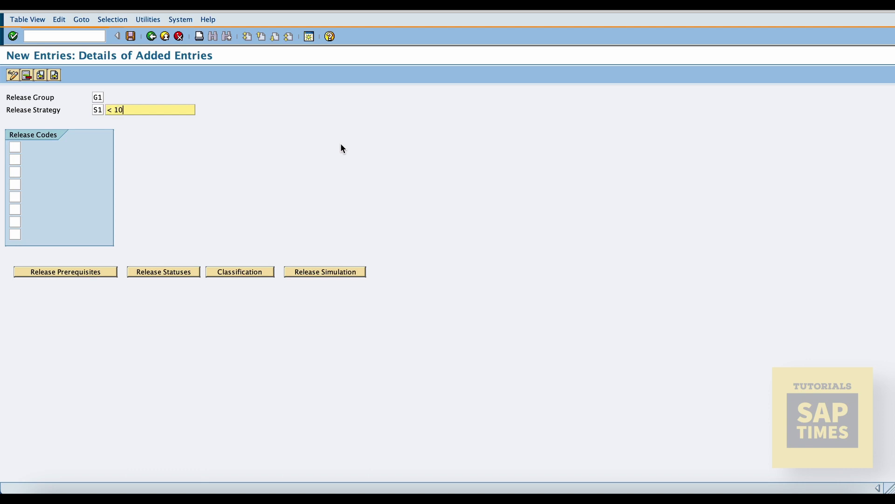
type("00 M")
Step: Assign release code 01 (Mat Dep Manager) to release strategy S1
left_click(15, 147)
left_click(26, 148)
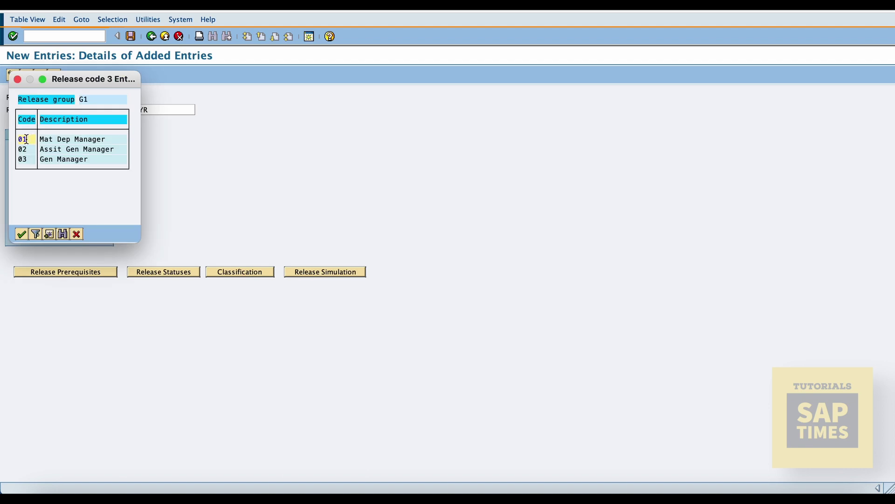
double_click(26, 139)
Step: Go through the release prerequisites and release statuses of strategy S1, accepting each
left_click(55, 269)
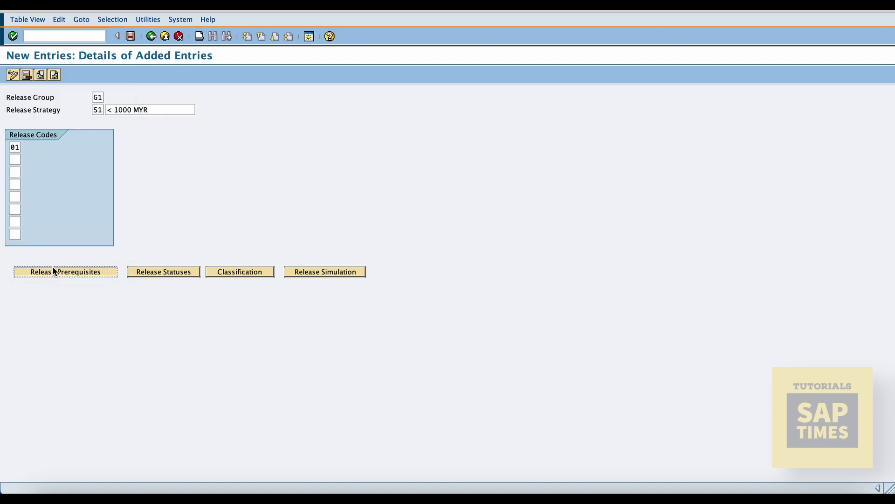
left_click(55, 299)
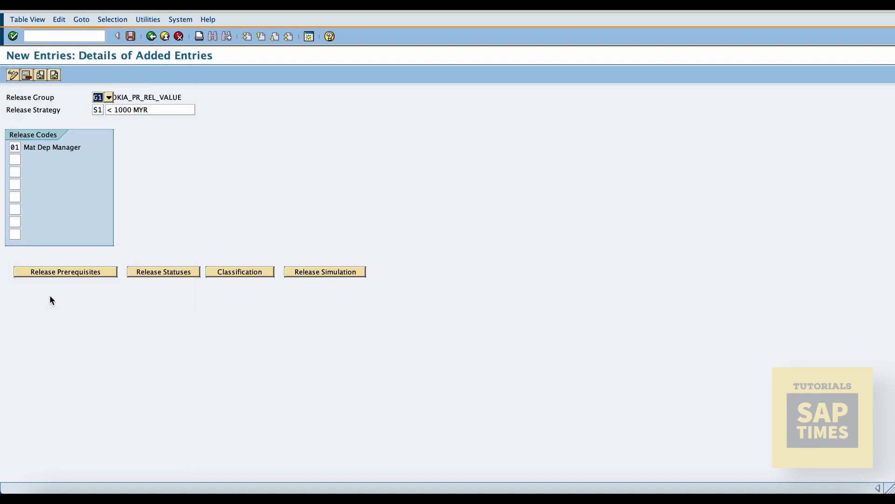
left_click(159, 274)
left_click(112, 122)
Step: Open the classification of strategy S1 and set the Plant characteristic to 6600
left_click(248, 275)
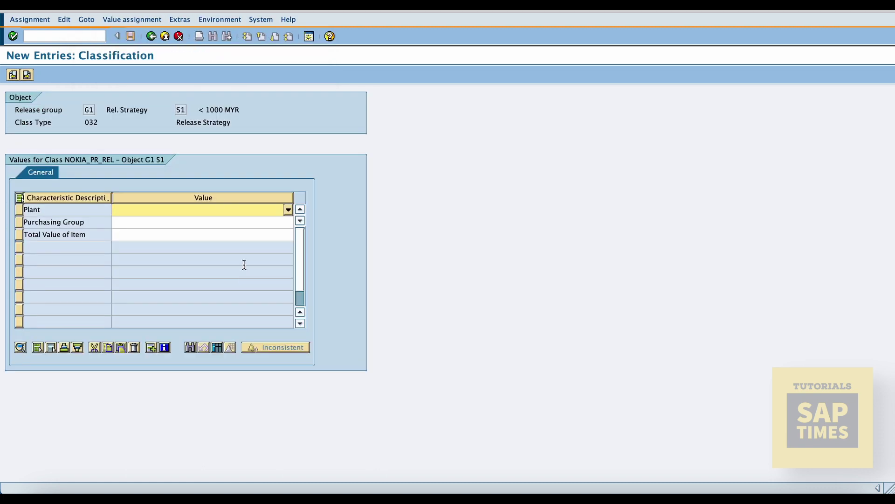
left_click(289, 212)
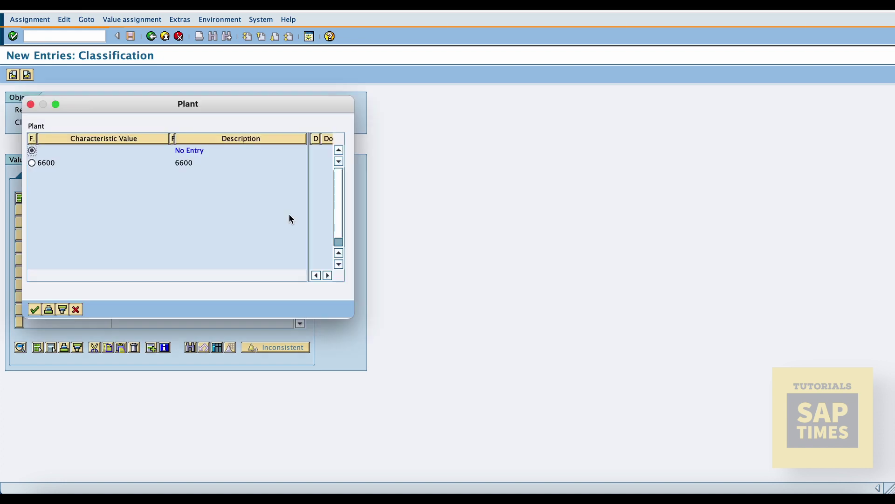
left_click(32, 163)
left_click(34, 309)
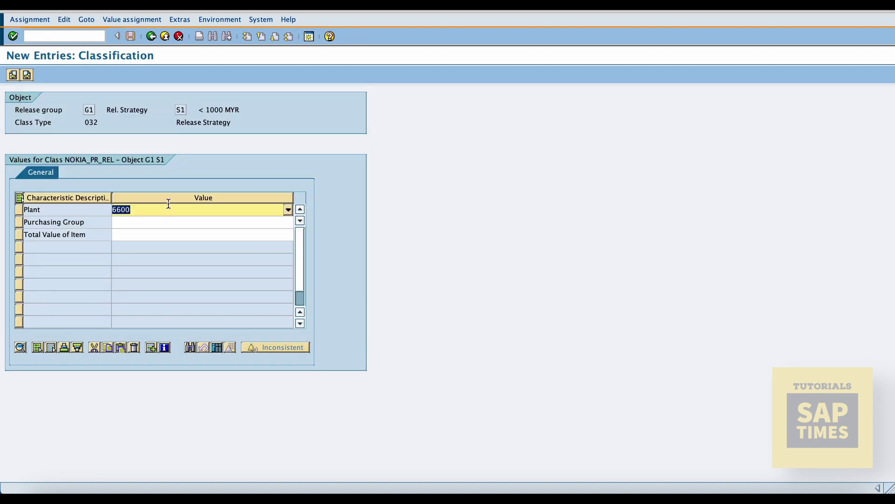
Step: Set strategy S1's Purchasing Group characteristic to 600 and its Total Value of Item to 0,00 - 1000,00 MYR
left_click(149, 218)
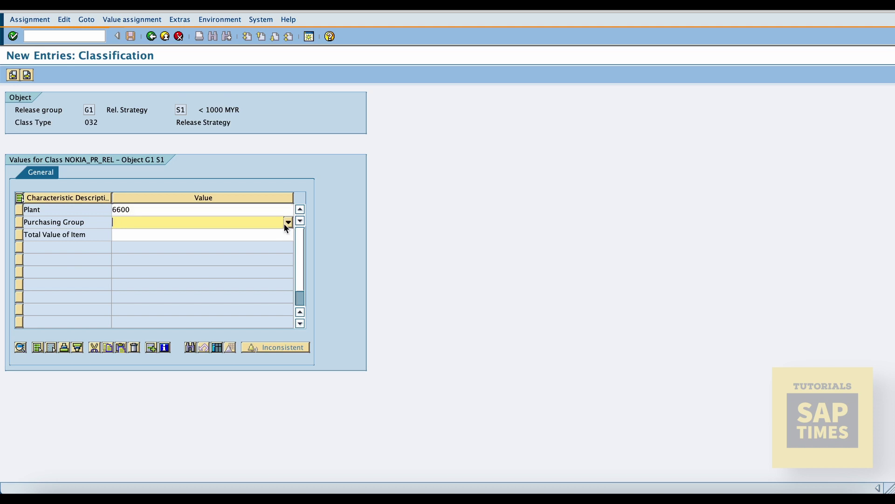
left_click(288, 222)
left_click(32, 162)
left_click(35, 309)
left_click(237, 234)
left_click(287, 237)
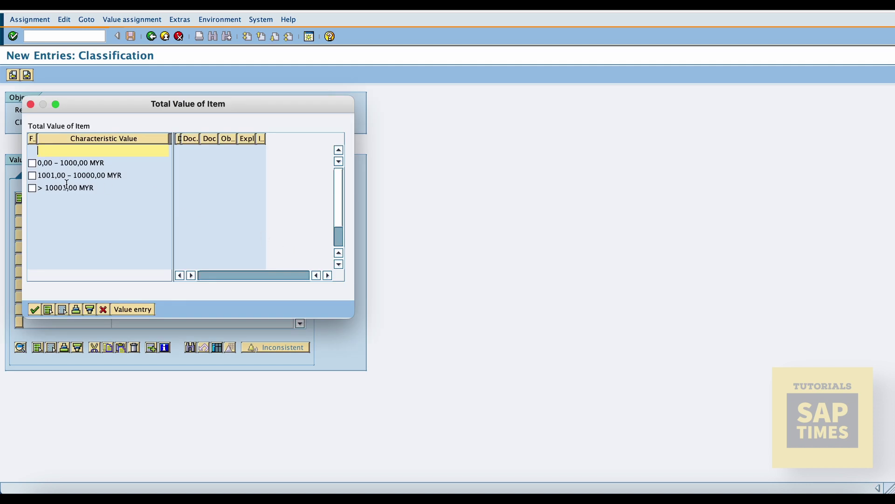
left_click(32, 163)
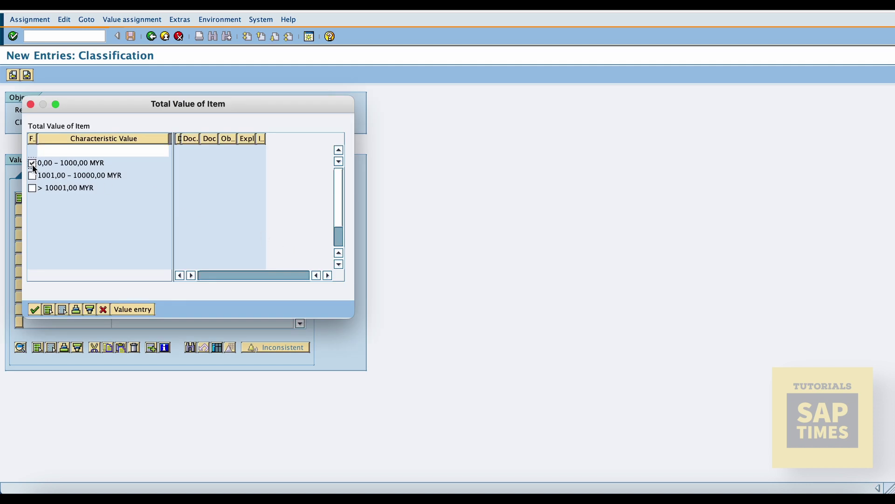
left_click(34, 309)
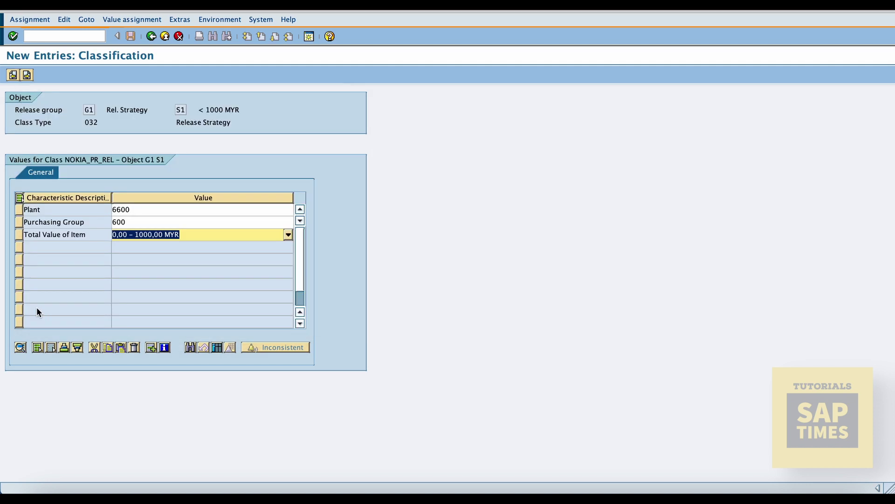
Step: Return from the classification and save release strategy S1 in the Nokia customizing request
left_click(151, 38)
left_click(130, 37)
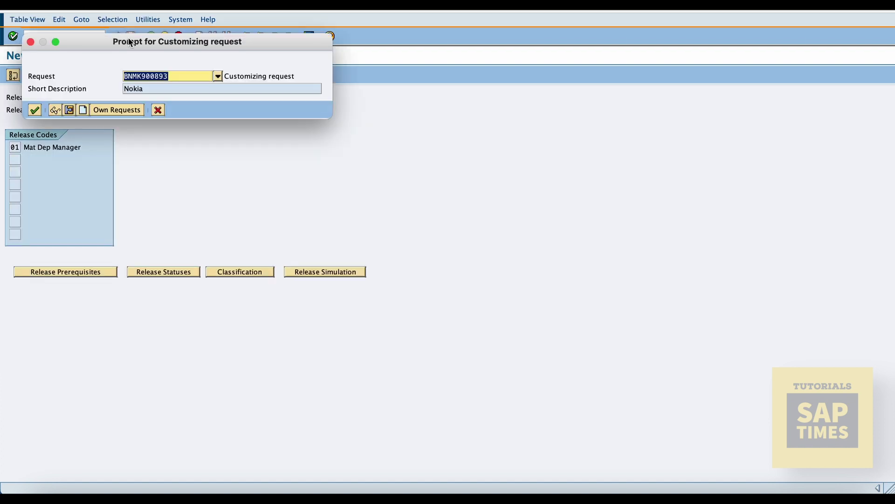
left_click(35, 110)
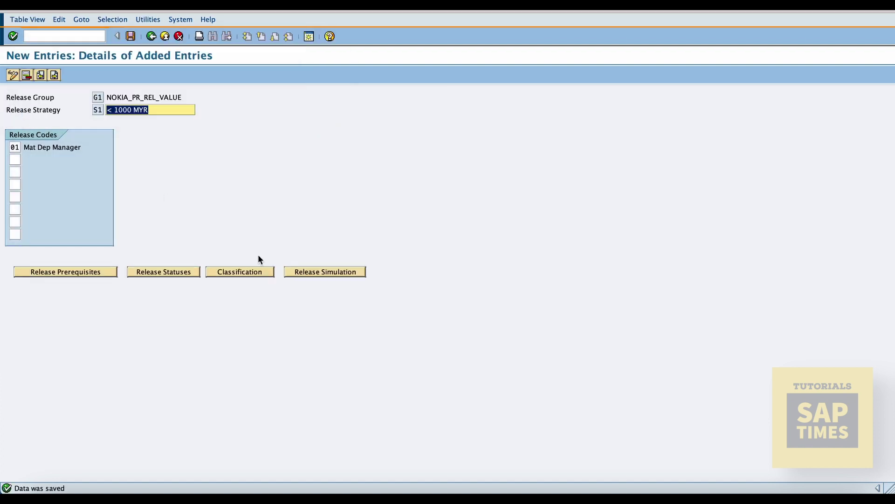
Step: Simulate the release of strategy S1 with release code 01 and close the simulation
left_click(325, 272)
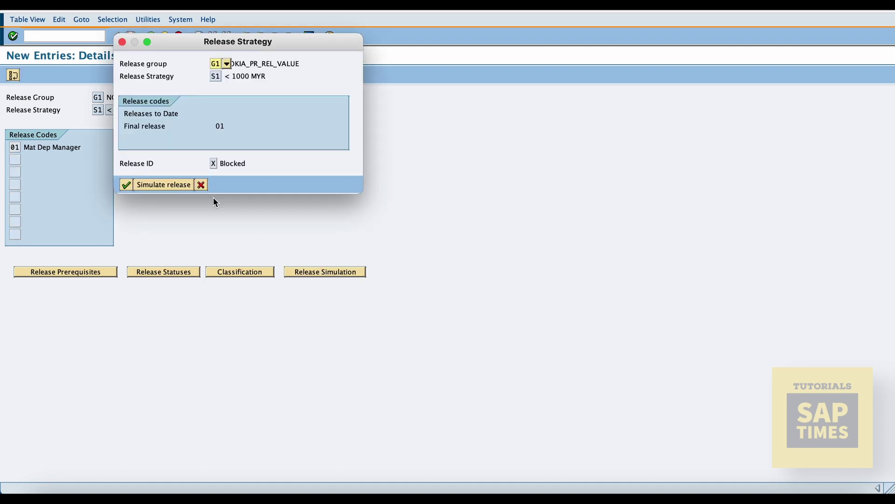
left_click(172, 186)
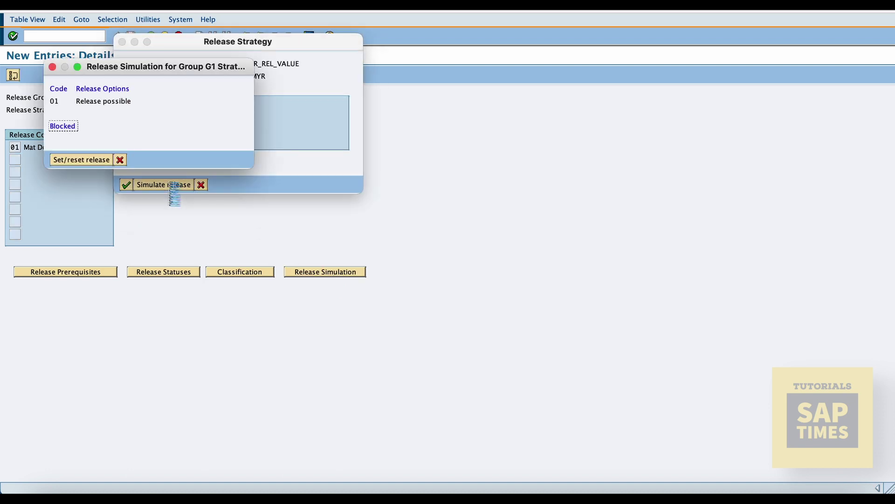
left_click(127, 102)
left_click(126, 102)
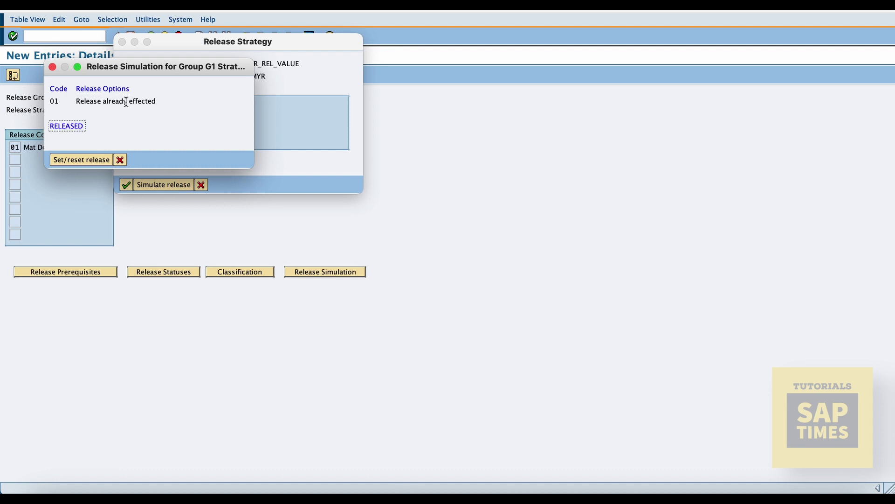
left_click(120, 160)
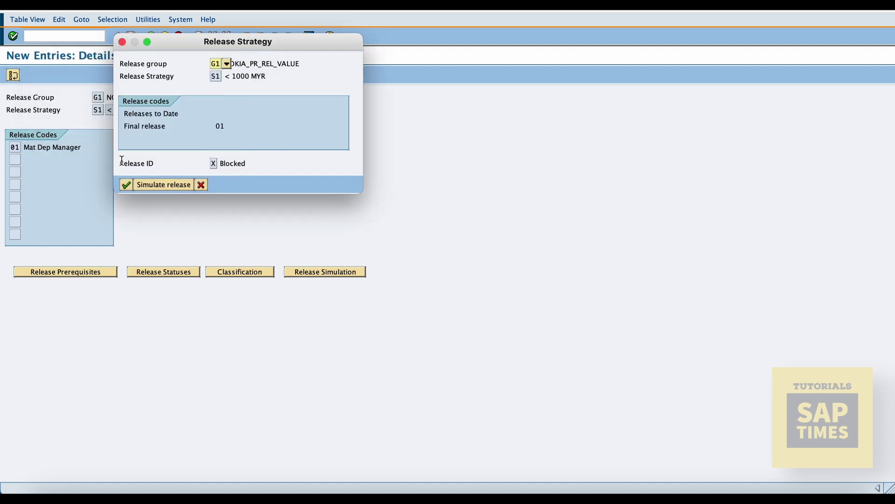
left_click(201, 185)
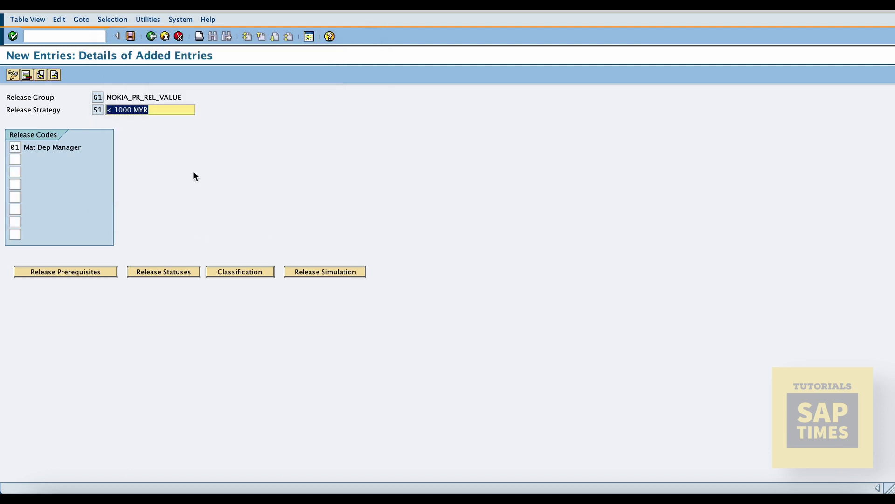
Step: Create a new release strategy S2 for release group G1 with the description 1000 to 10,000 MYR
left_click(152, 36)
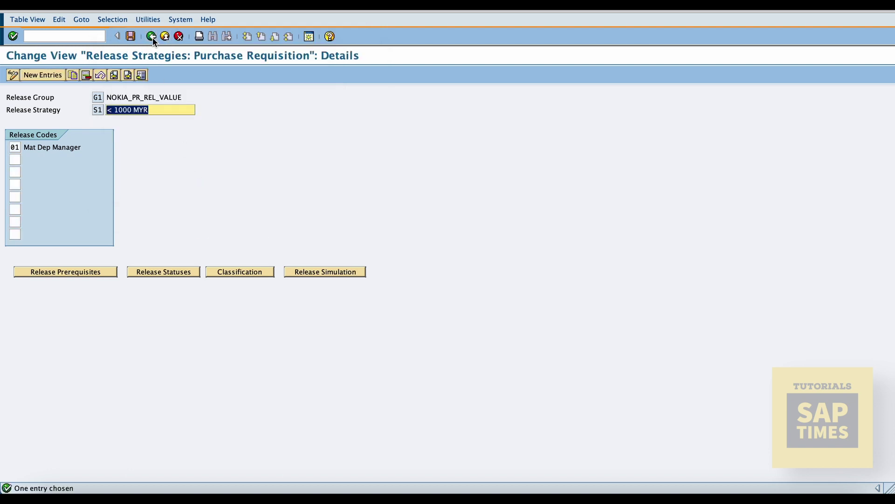
left_click(43, 74)
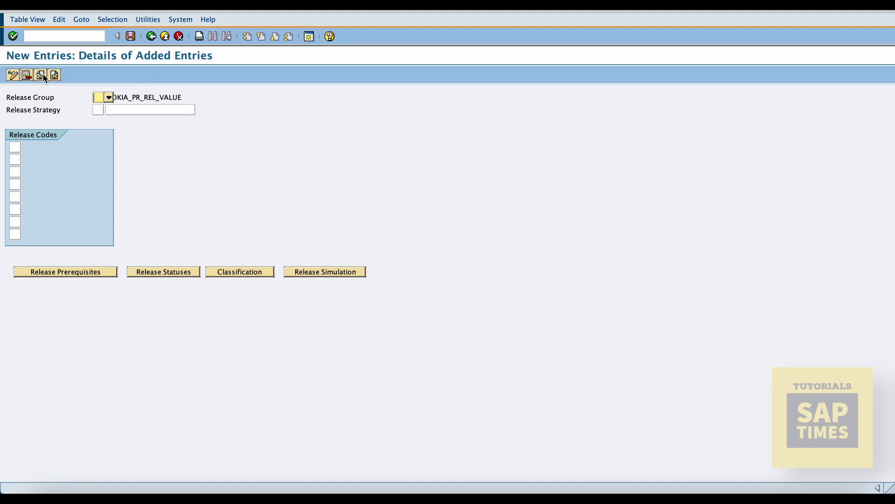
left_click(108, 96)
double_click(109, 92)
left_click(98, 110)
type("S2")
key("Tab")
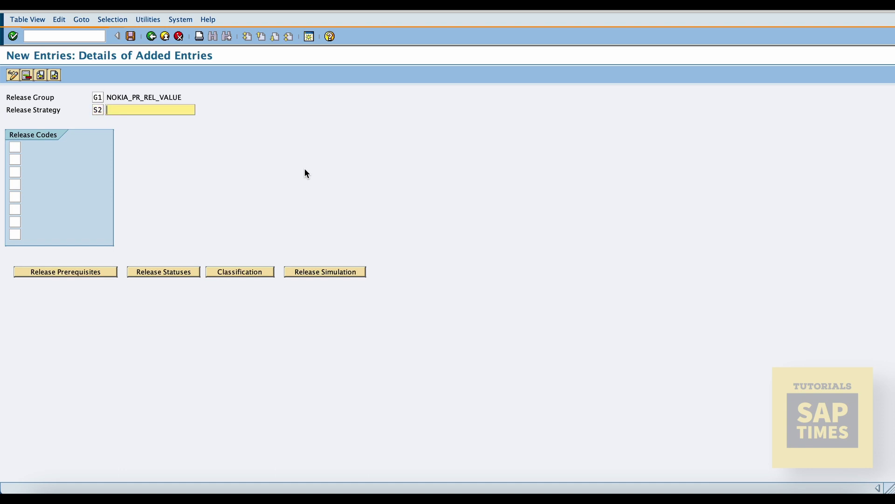
type("1000")
type(" to ")
type("1")
type("0")
type(",000")
type(" MYR")
Step: Assign release codes 01 (Mat Dep Manager) and 02 (Assit Gen Manager) to release strategy S2
left_click(15, 147)
left_click(26, 149)
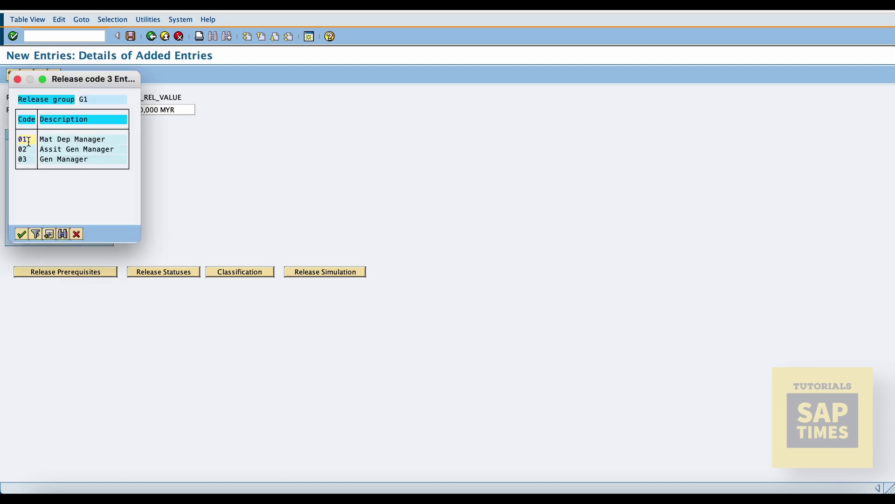
double_click(28, 140)
left_click(16, 160)
left_click(24, 158)
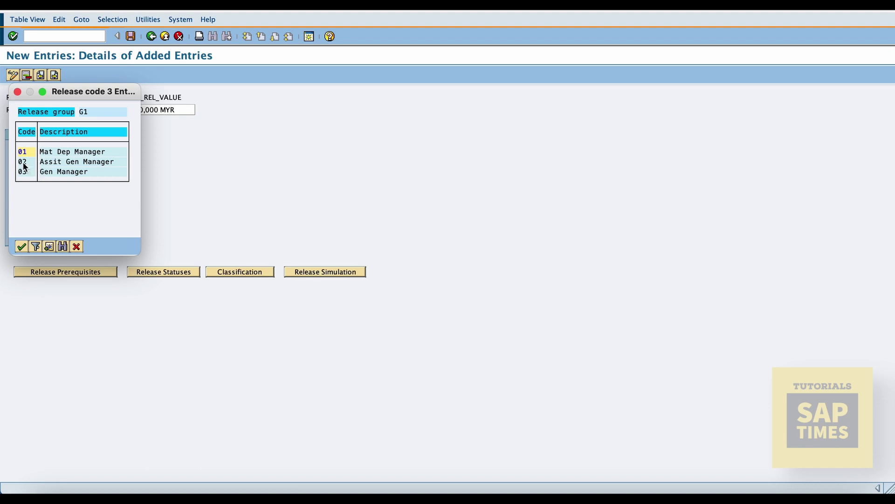
double_click(24, 161)
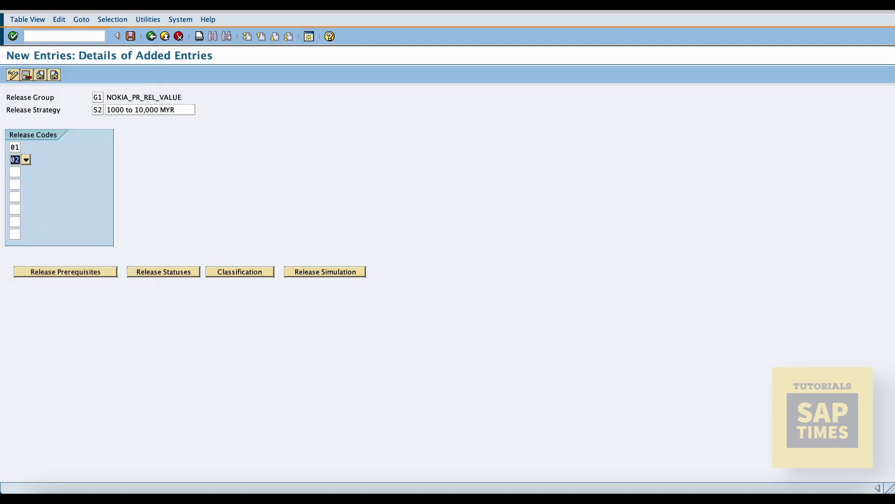
key("Return")
Step: Make code 01 the release prerequisite for code 02 in strategy S2 and accept the release statuses
left_click(53, 273)
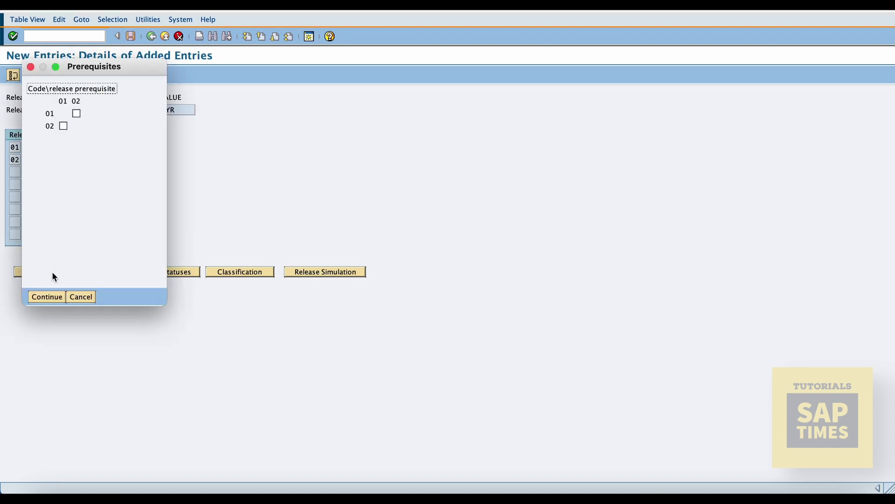
left_click(64, 126)
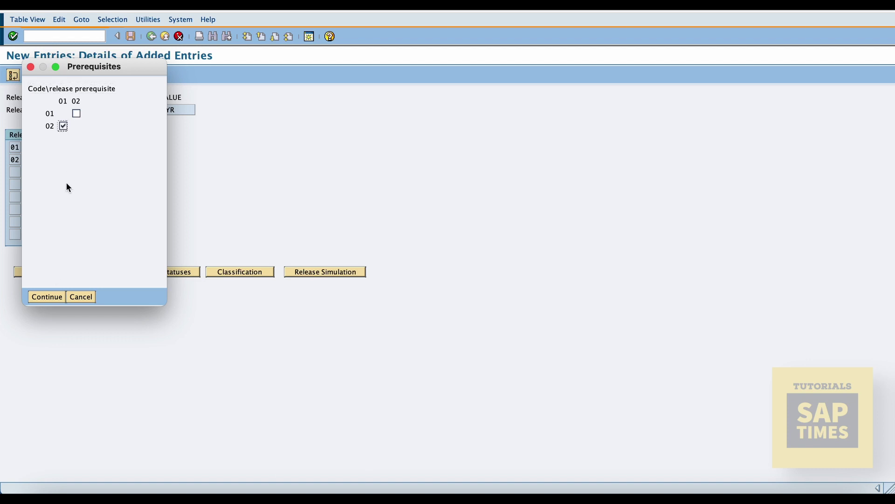
left_click(47, 296)
left_click(147, 272)
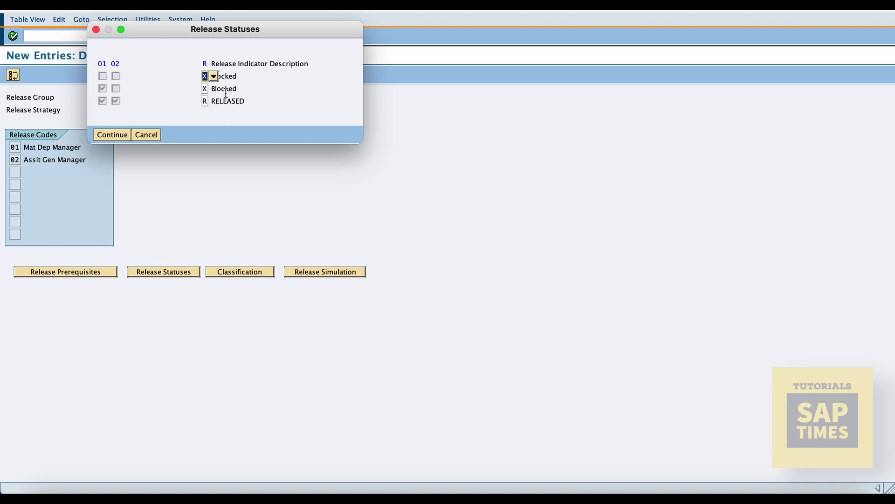
left_click(119, 133)
Step: In strategy S2's classification, set the Plant characteristic to 6600 and the Purchasing Group to 600
left_click(228, 272)
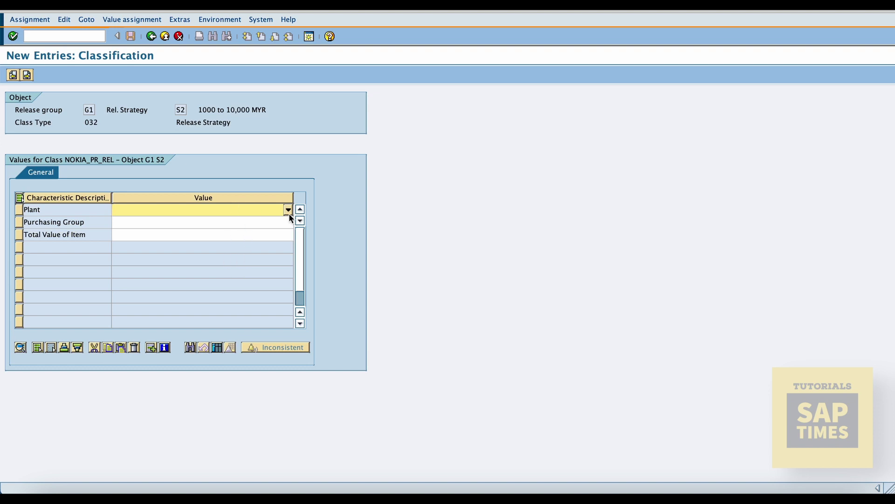
left_click(287, 212)
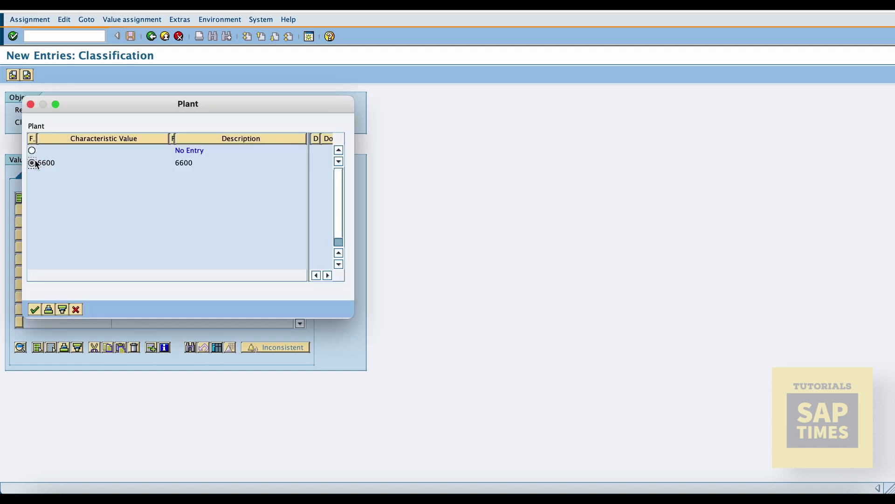
left_click(34, 309)
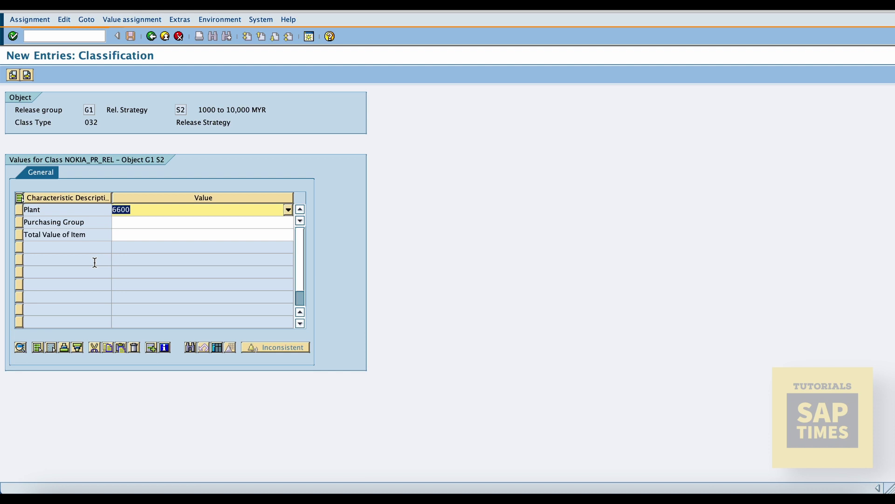
left_click(200, 222)
left_click(288, 222)
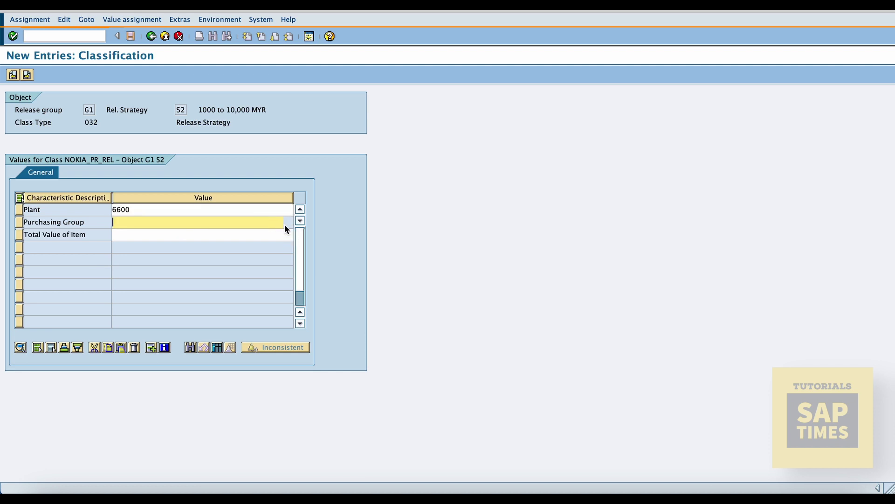
left_click(32, 162)
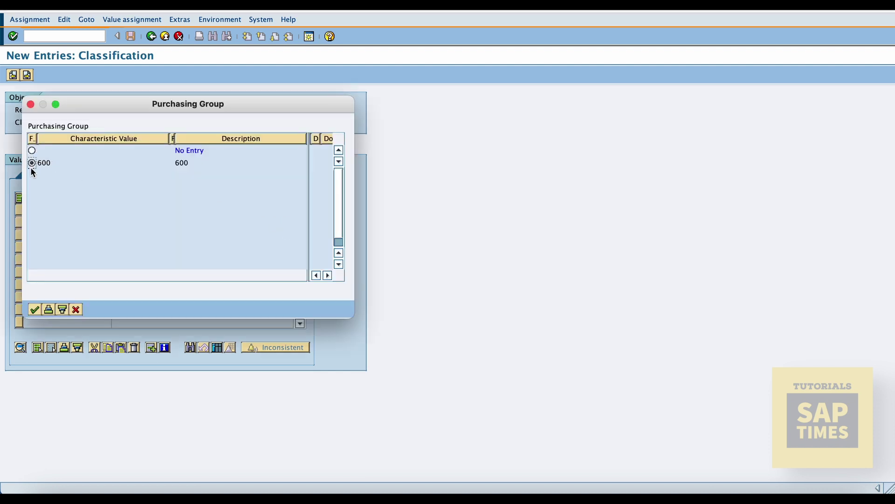
left_click(34, 309)
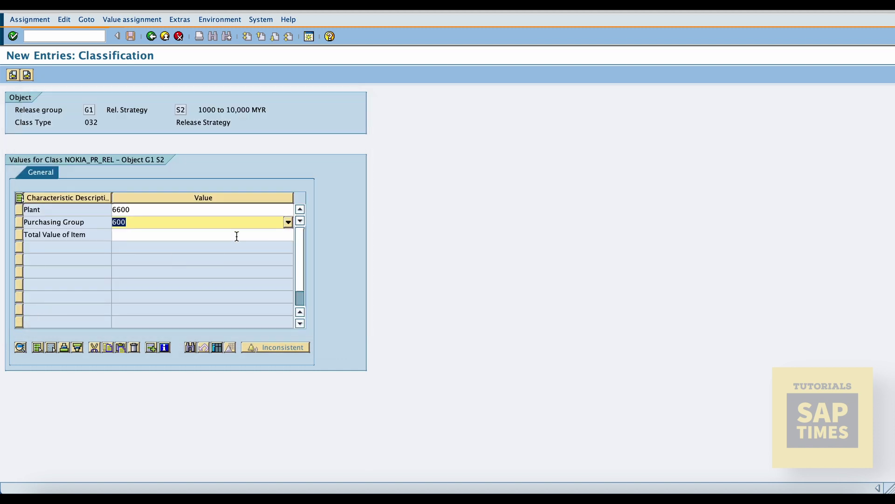
Step: Set strategy S2's Total Value of Item to 1001,00 - 10000,00 MYR and save the release strategy
left_click(252, 234)
left_click(287, 234)
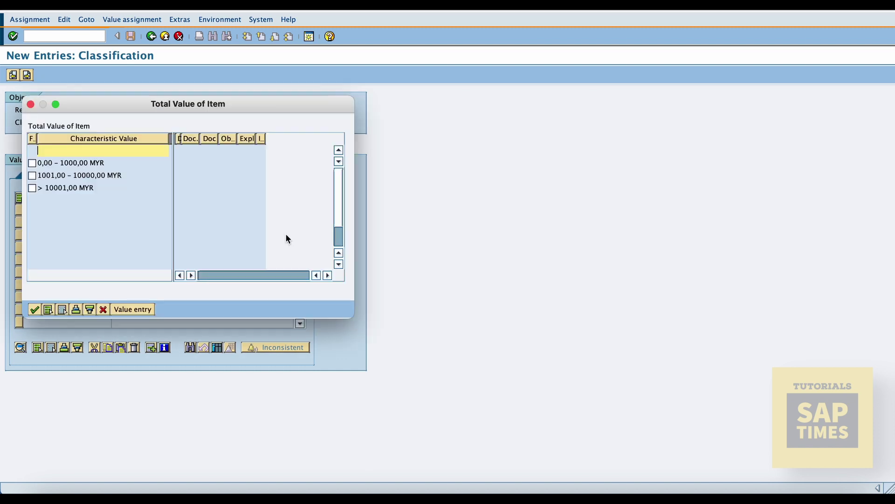
left_click(33, 175)
left_click(32, 176)
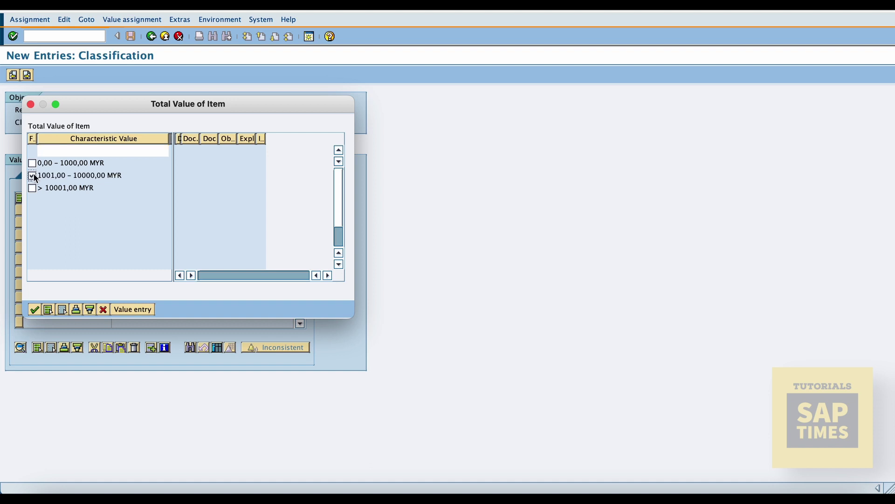
left_click(29, 308)
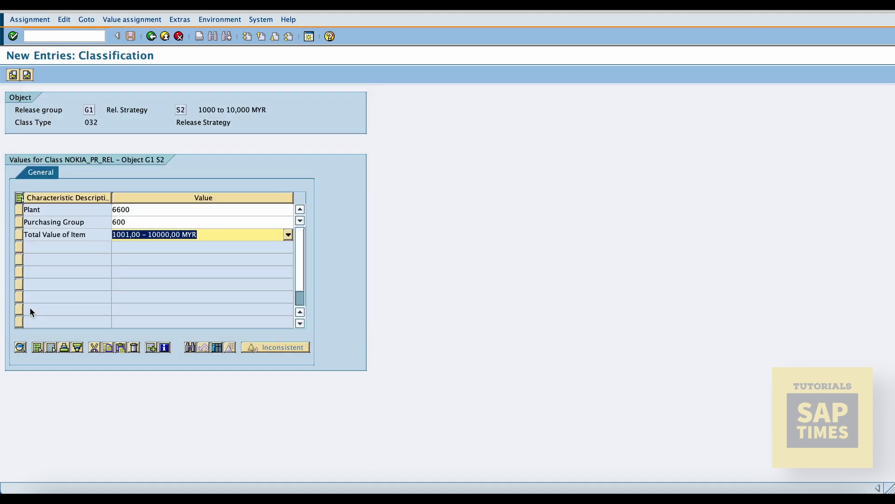
left_click(152, 37)
left_click(131, 37)
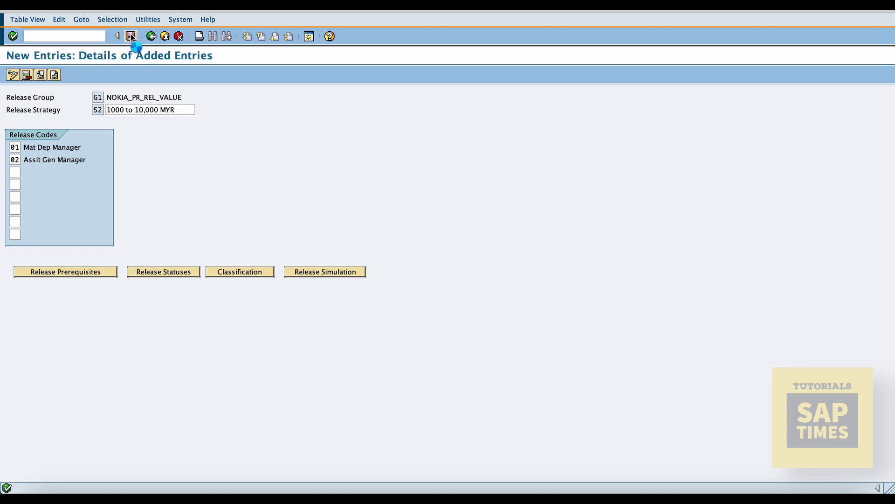
Step: Simulate the release of strategy S2 with code 01 followed by code 02, and close the simulation
left_click(315, 272)
left_click(172, 186)
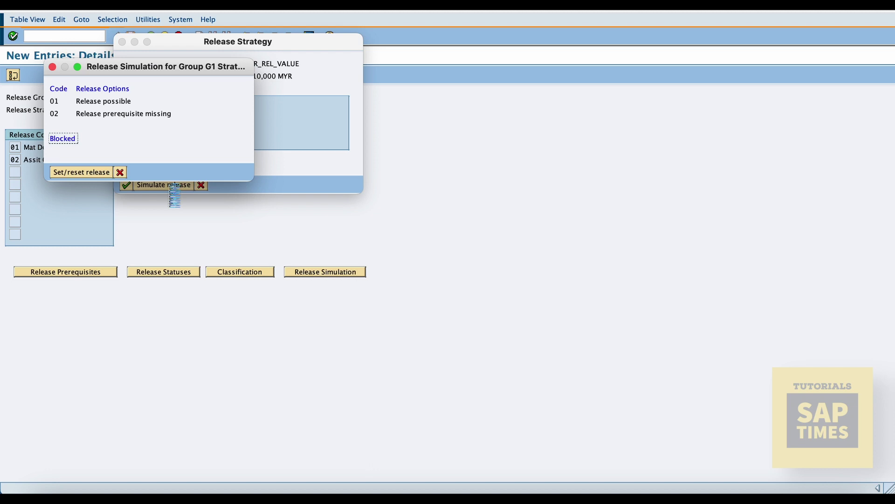
double_click(125, 101)
double_click(123, 112)
left_click(120, 172)
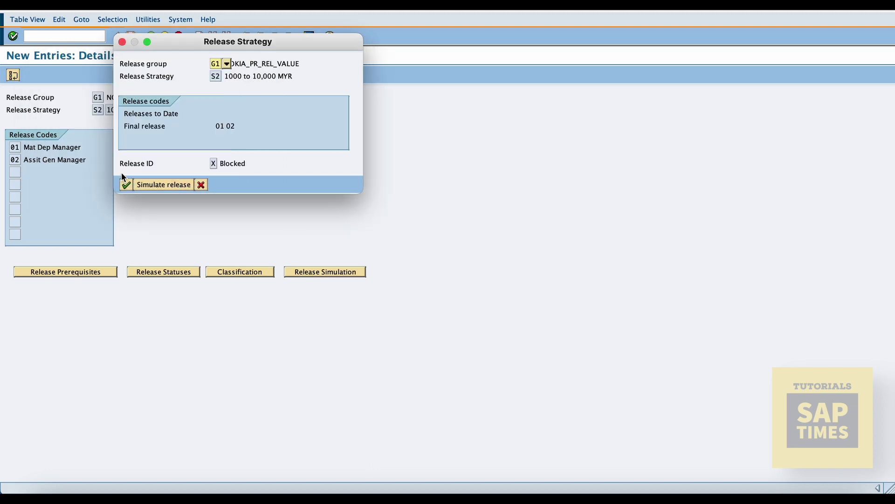
left_click(201, 185)
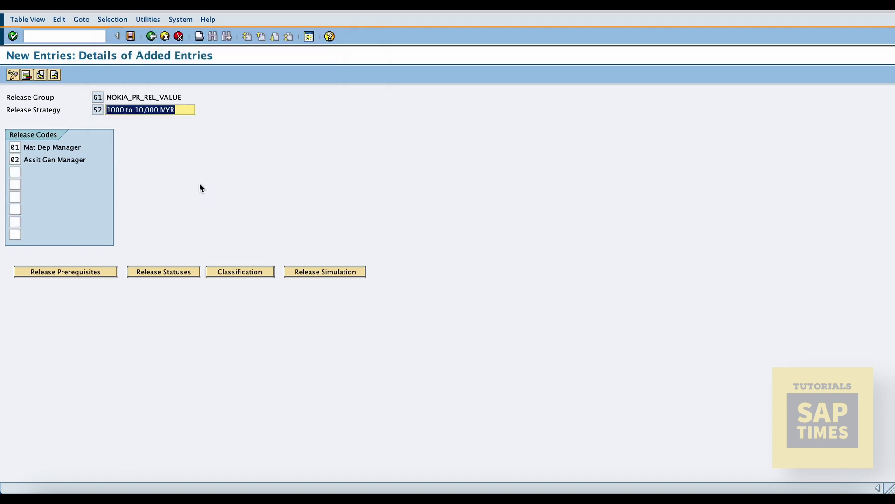
Step: Return to the release strategies overview and check the list from its first entry
left_click(150, 37)
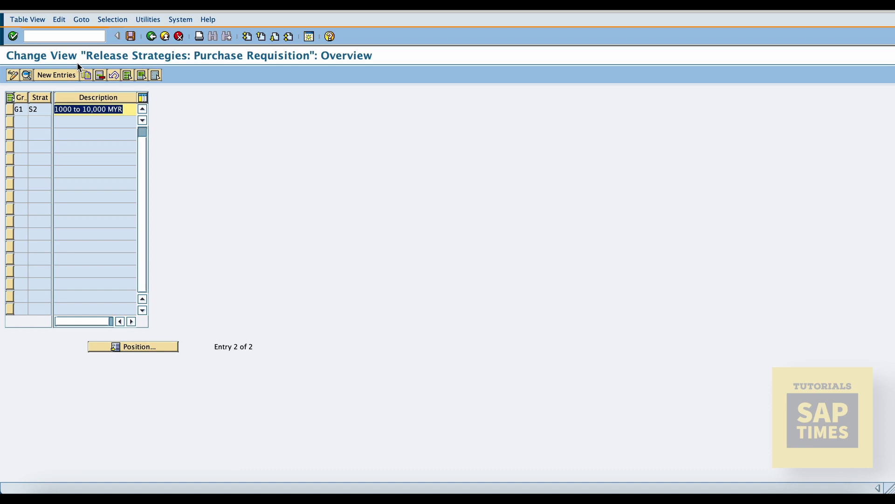
left_click(138, 154)
left_click(138, 155)
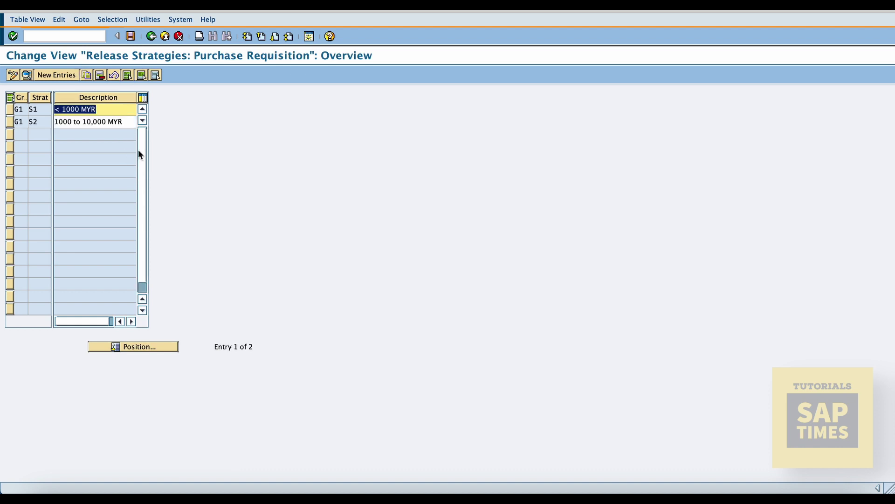
Step: Create release strategy S3 in release group G1 with the description "> 10,000 MYR"
left_click(64, 75)
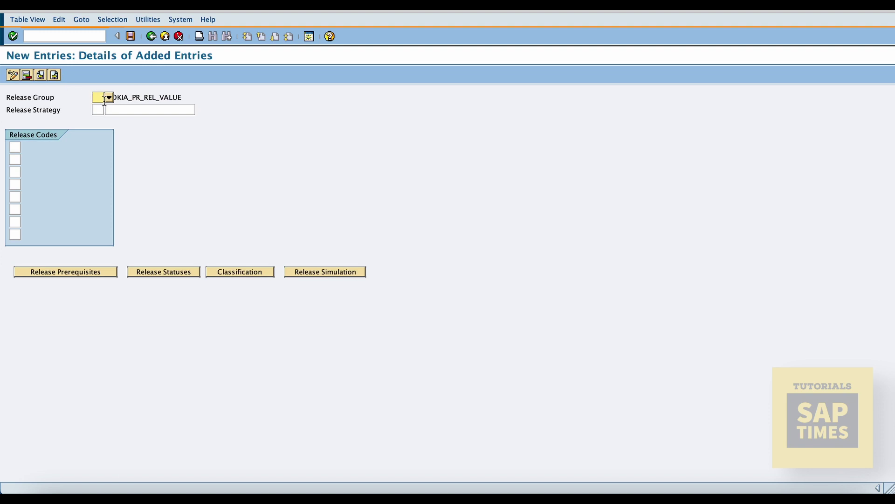
double_click(105, 89)
type("S3")
key("Tab")
type("> 10")
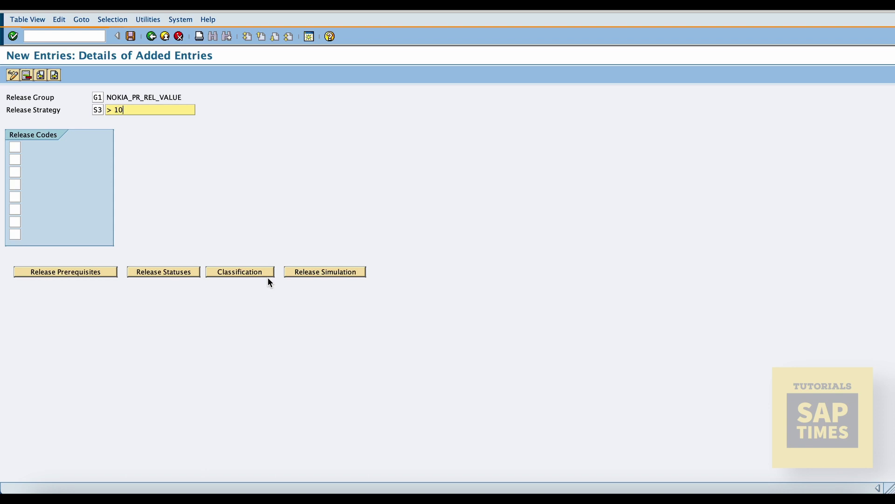
type(",000 MYR")
Step: Assign release codes 01, 02 and 03 to strategy S3
left_click(15, 147)
left_click(27, 147)
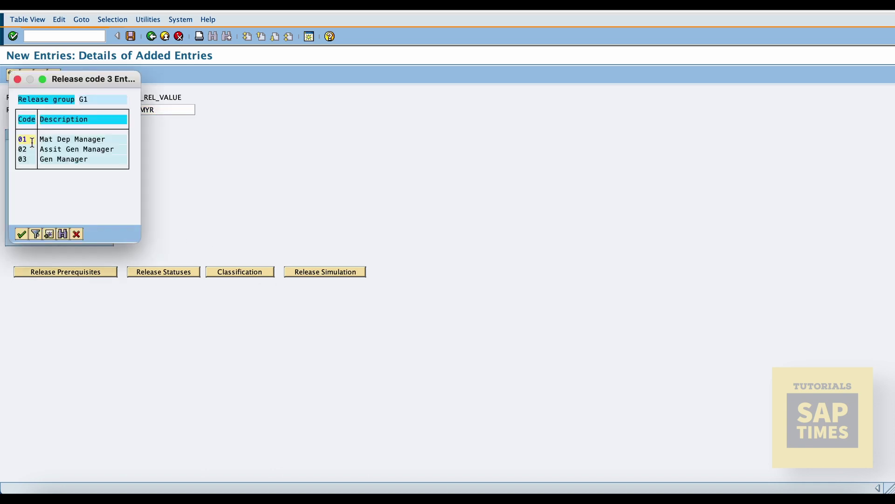
double_click(31, 141)
left_click(15, 159)
left_click(26, 159)
double_click(24, 160)
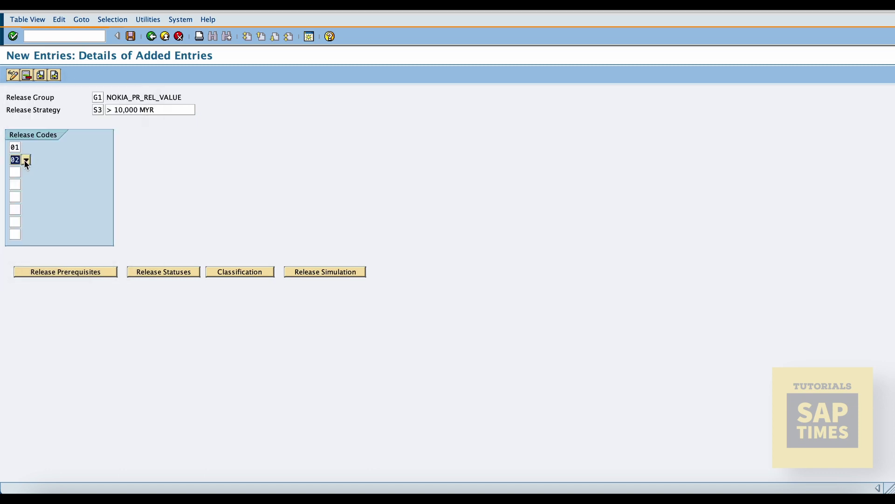
left_click(15, 172)
left_click(26, 172)
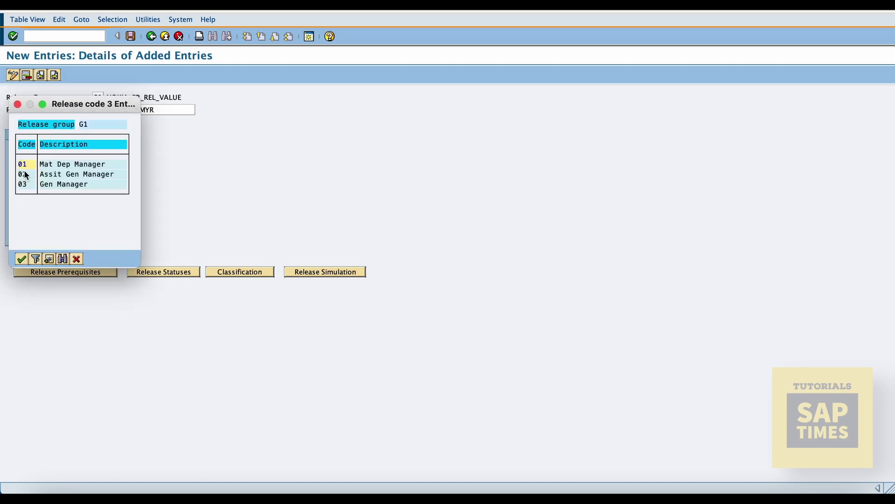
double_click(22, 184)
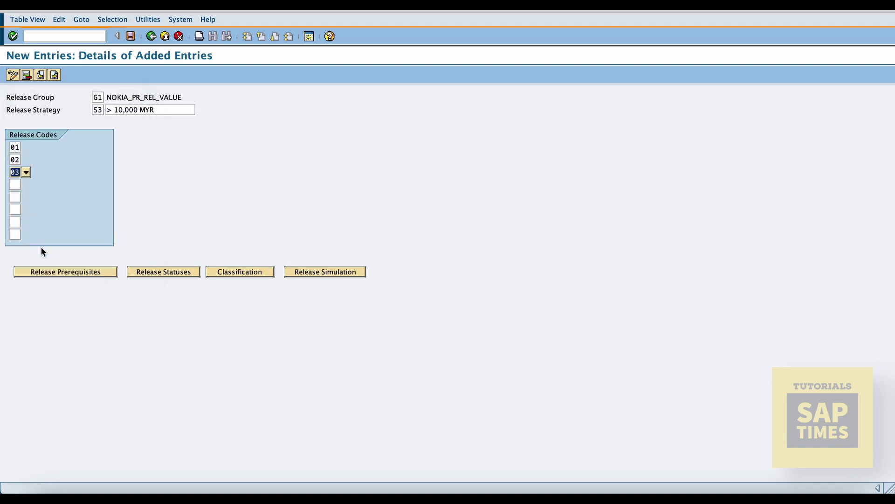
Step: Set strategy S3's release prerequisites so the codes release in the order 01, 02, 03, and accept the proposed release statuses
left_click(39, 271)
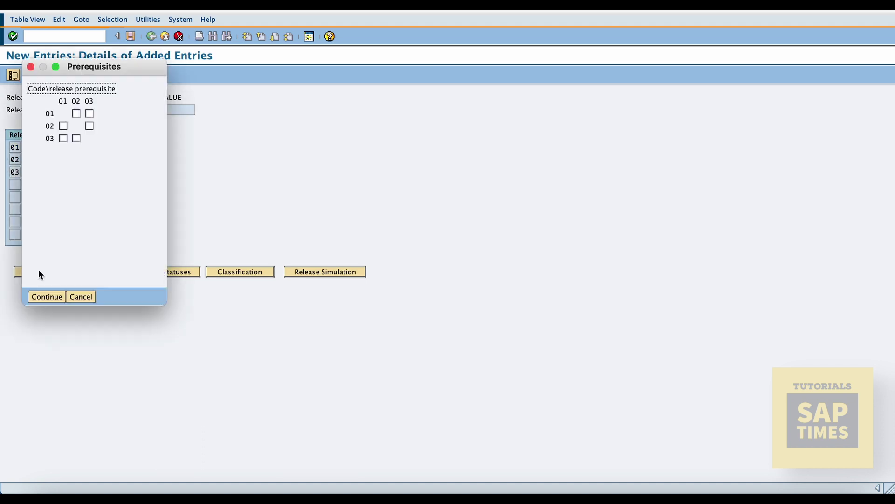
left_click(63, 127)
left_click(58, 293)
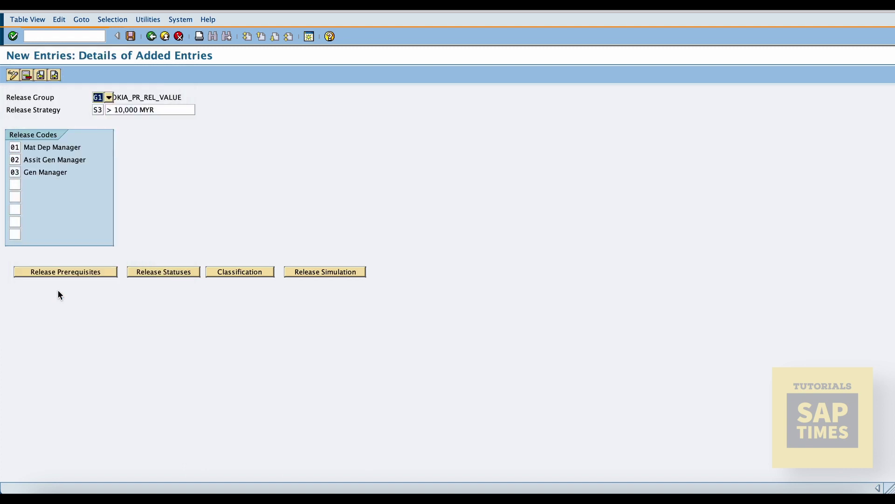
left_click(146, 272)
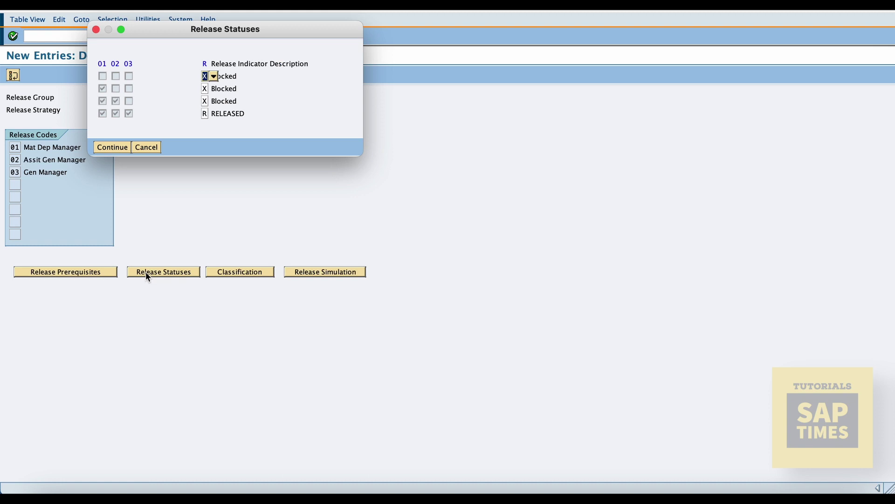
left_click(113, 147)
Step: In strategy S3's classification, set the Plant characteristic to 6600 and the Purchasing Group to 600
left_click(244, 273)
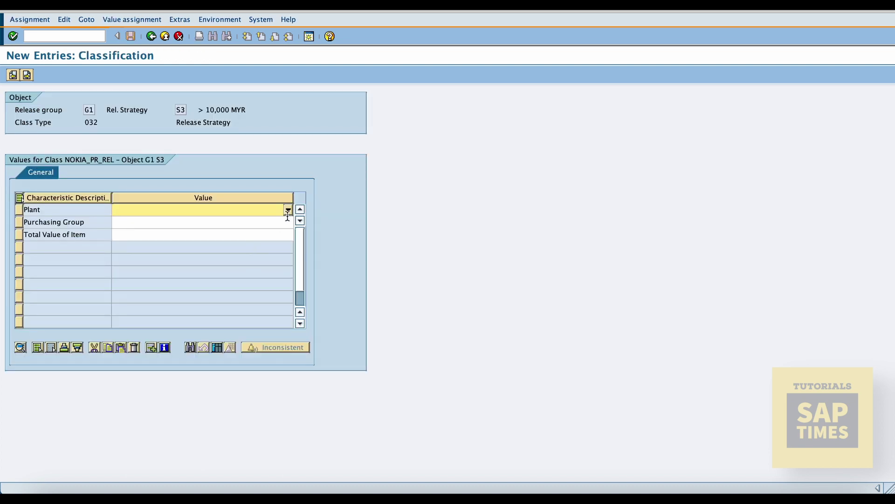
left_click(289, 210)
left_click(32, 162)
left_click(35, 309)
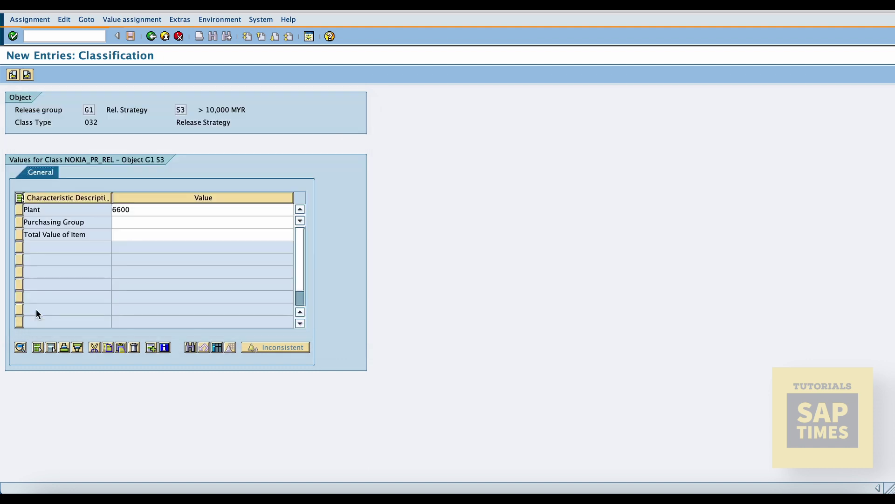
left_click(201, 222)
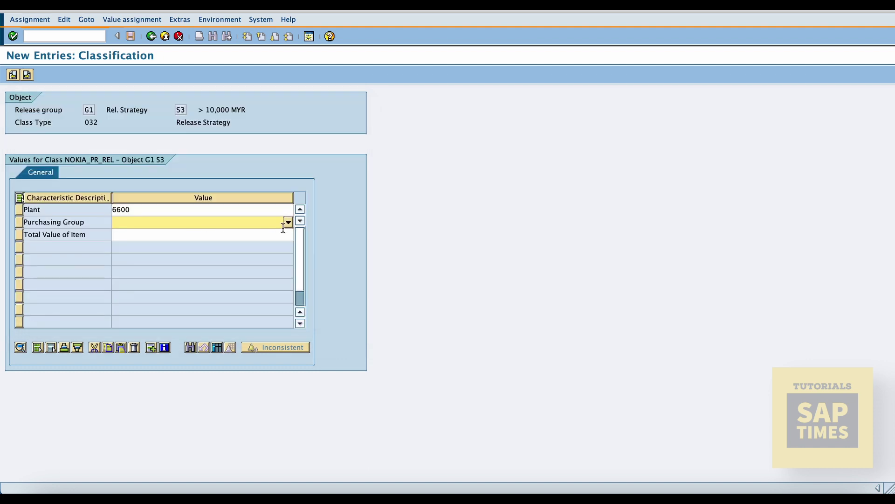
left_click(288, 225)
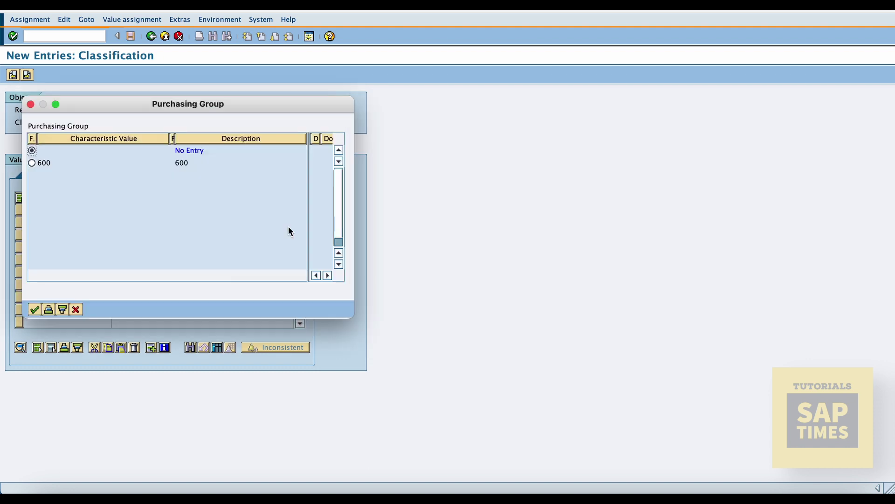
left_click(32, 163)
left_click(34, 309)
Step: Set strategy S3's Total Value of Item to > 10001,00 MYR and save the release strategy
left_click(204, 236)
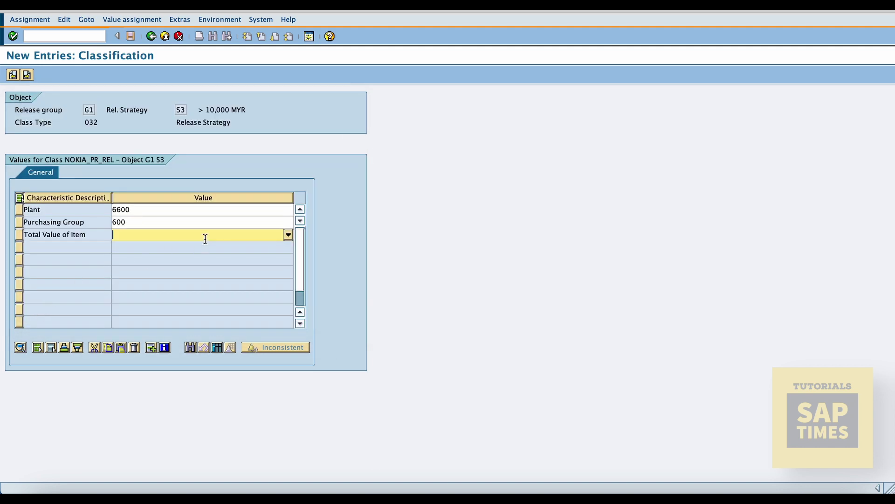
left_click(287, 236)
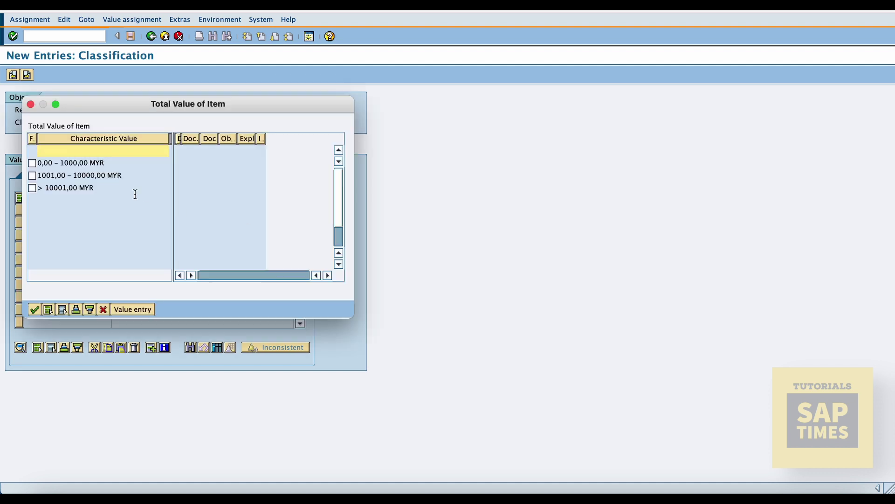
left_click(32, 188)
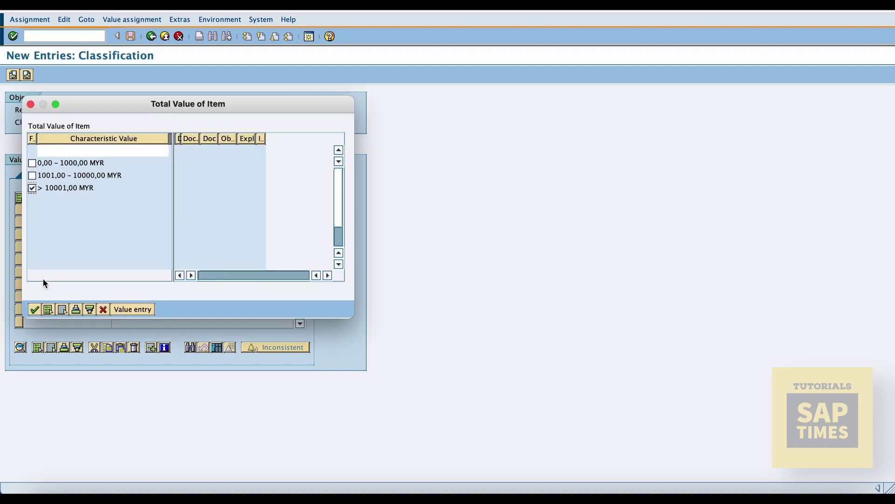
left_click(35, 309)
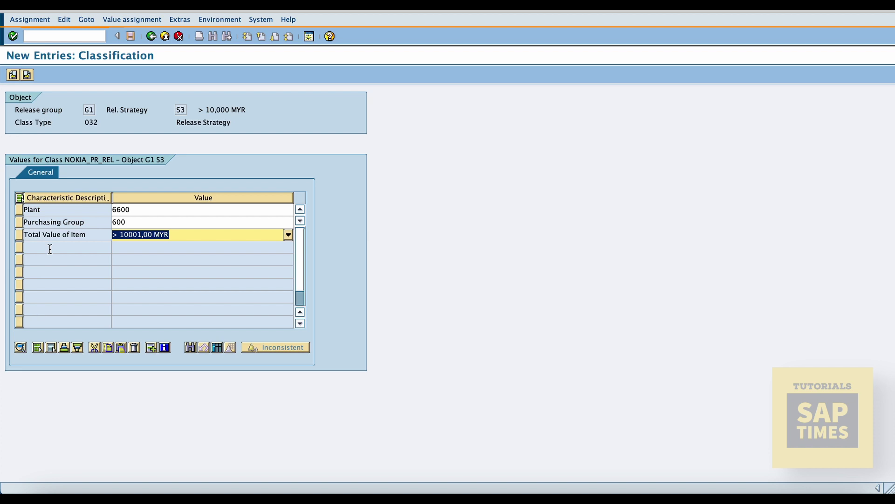
left_click(152, 36)
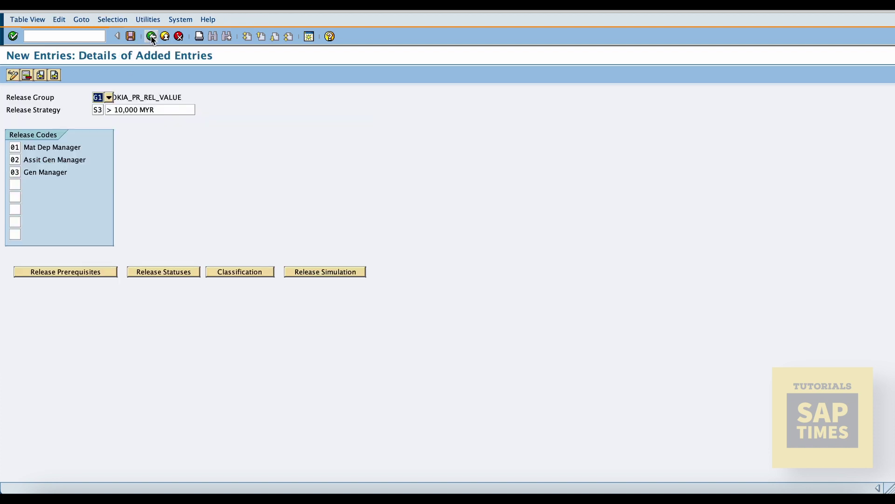
left_click(132, 37)
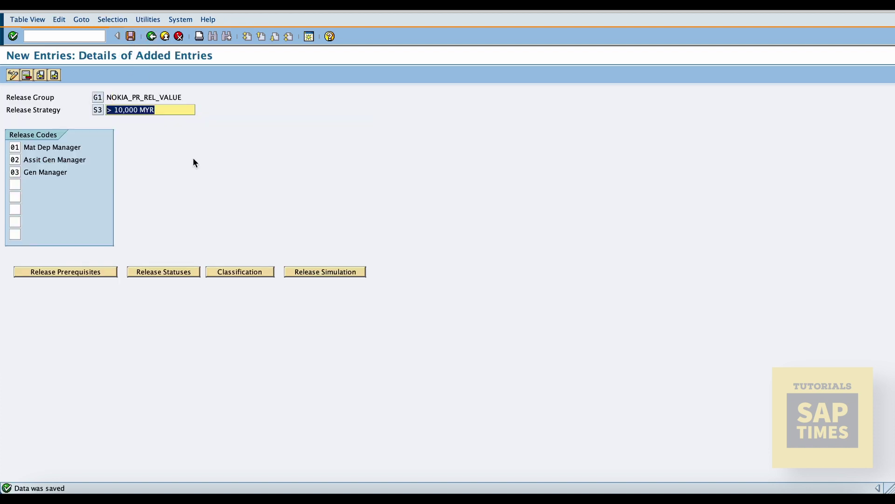
Step: Simulate the release of strategy S3 with codes 01, 02 and 03 in order, and close the simulation
left_click(313, 272)
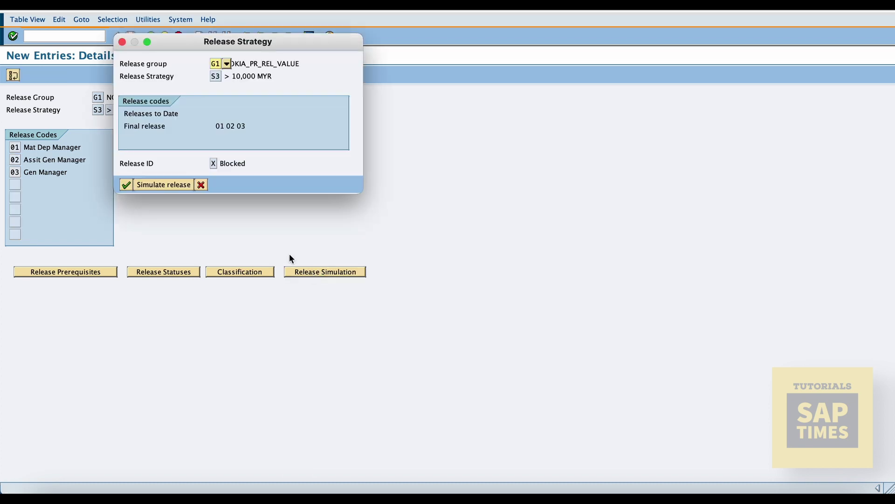
left_click(169, 184)
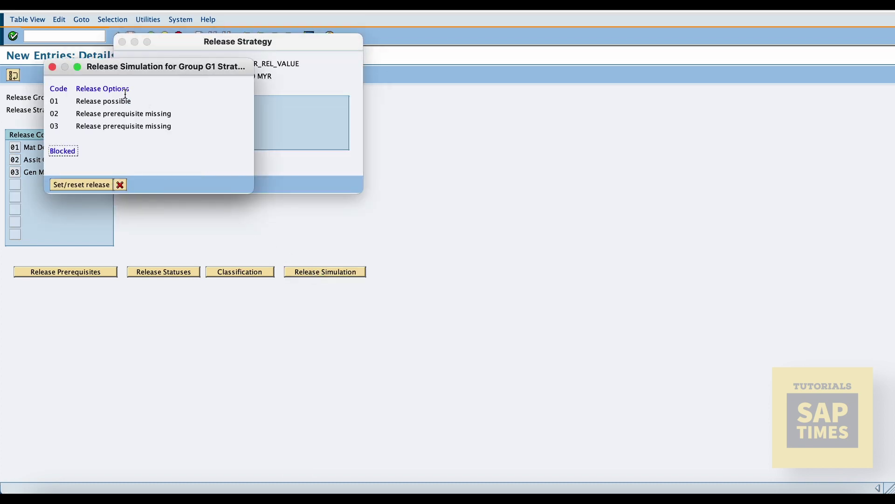
double_click(118, 101)
double_click(122, 114)
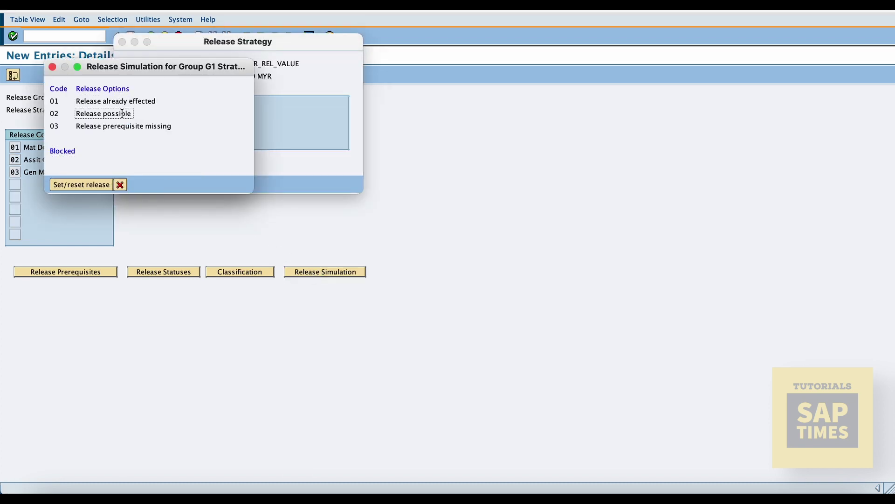
double_click(125, 126)
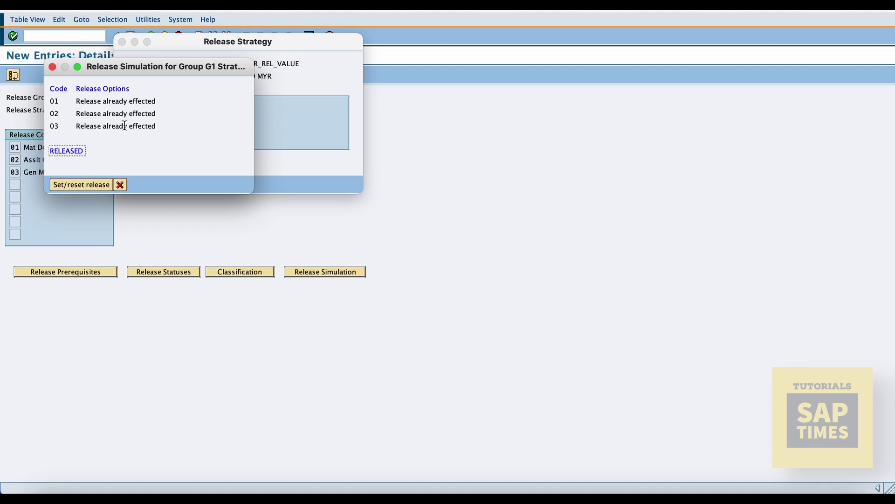
left_click(124, 184)
left_click(125, 185)
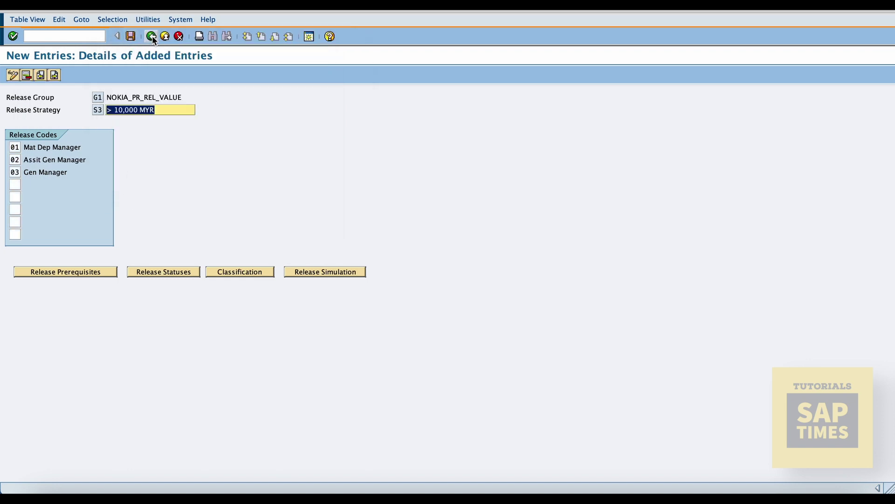
Step: Leave the release strategies and close the activity selection to return to the implementation guide
left_click(152, 36)
left_click(151, 37)
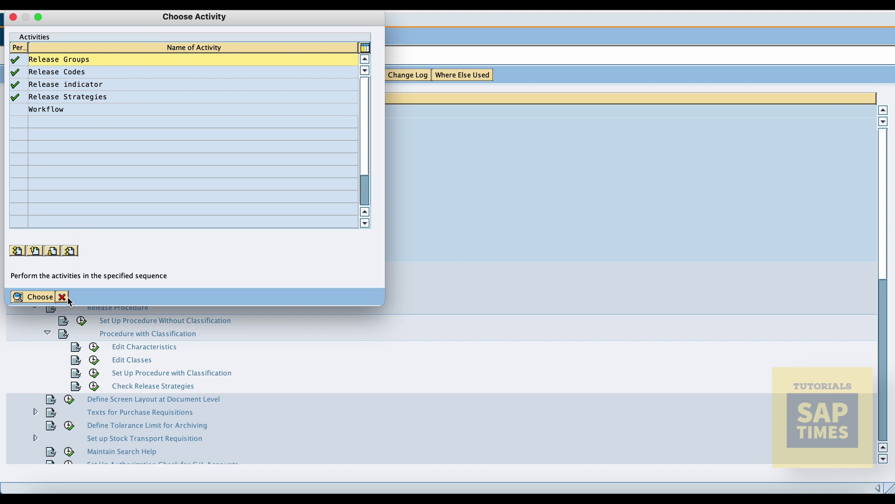
left_click(66, 300)
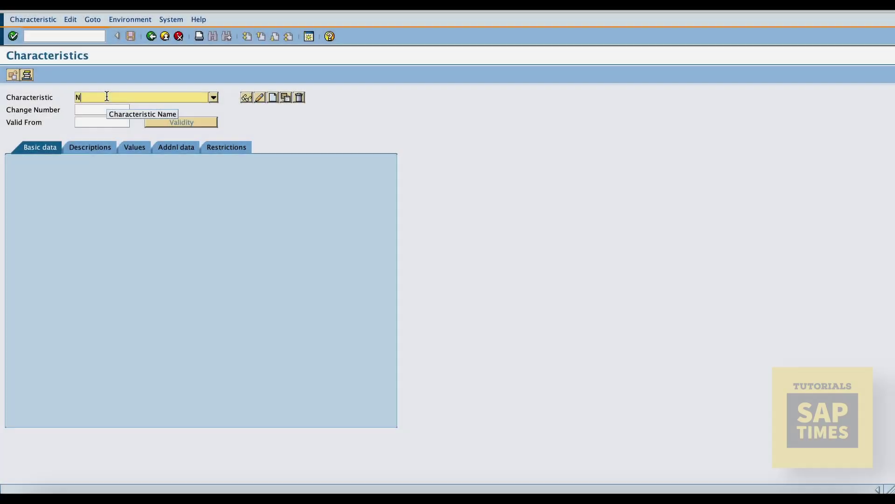
Step: Change the value assignment of characteristic NOKIA_VALUE to Single-value, save it and return to the implementation guide
type("A_")
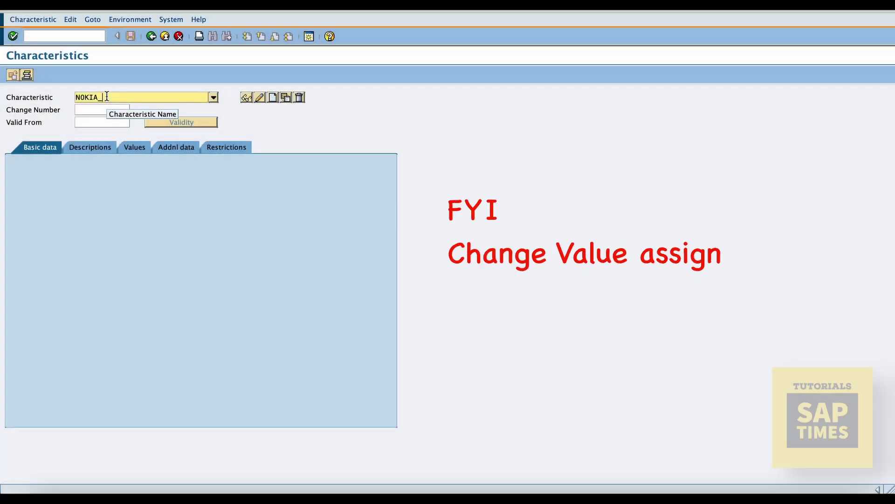
type("VALUE")
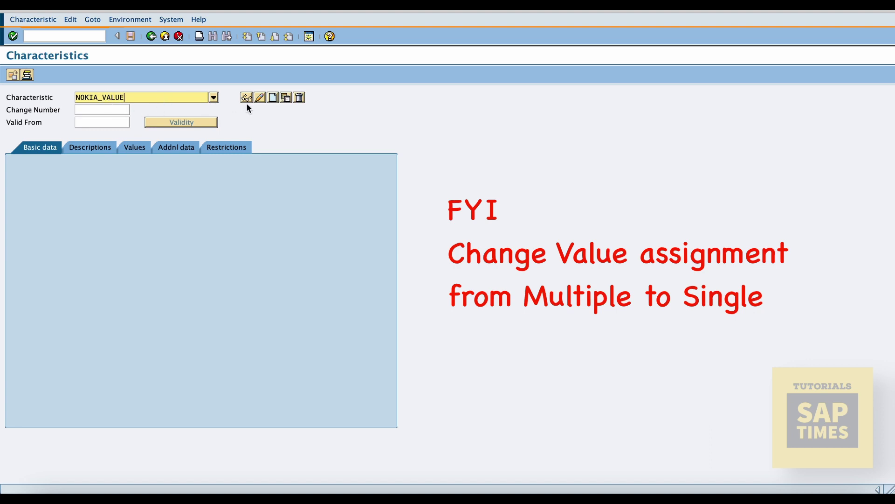
left_click(257, 97)
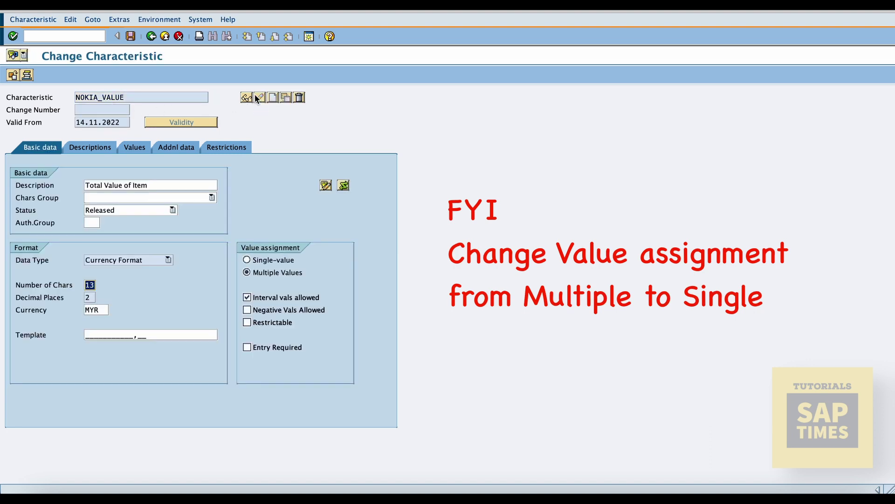
left_click(247, 260)
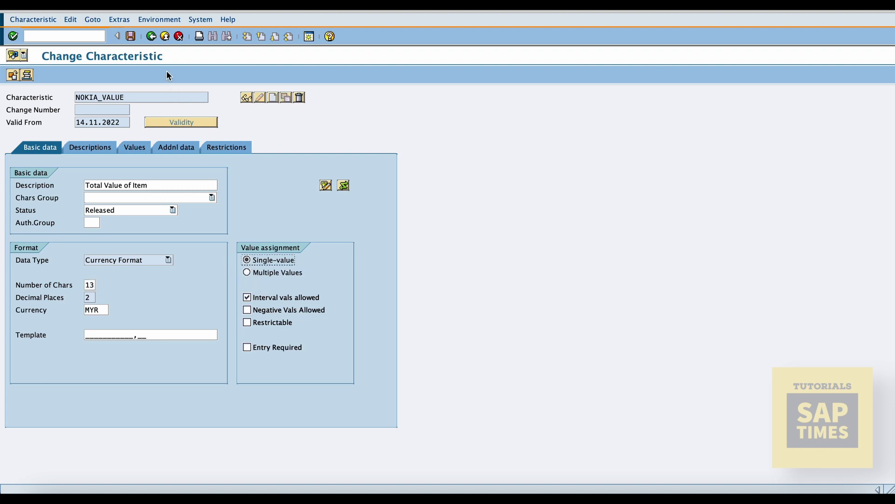
left_click(131, 37)
left_click(152, 36)
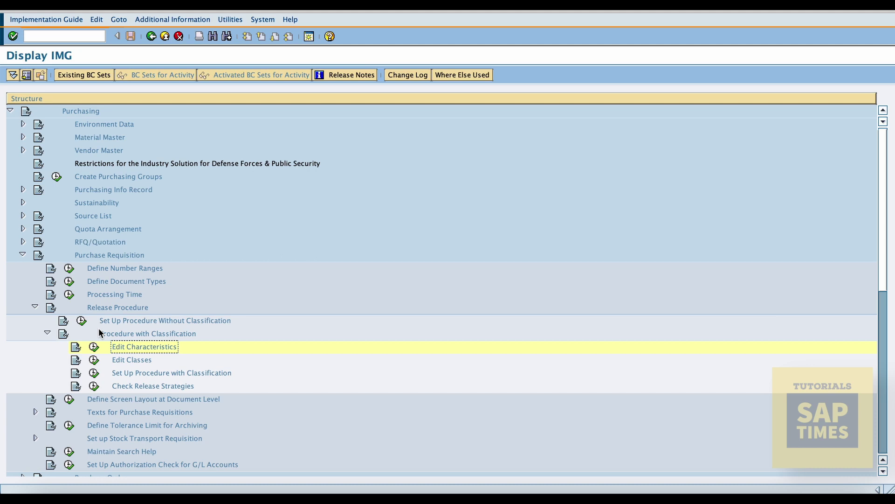
Step: Reopen the Release Strategies activity of the procedure with classification and display the details of strategy S1
left_click(93, 372)
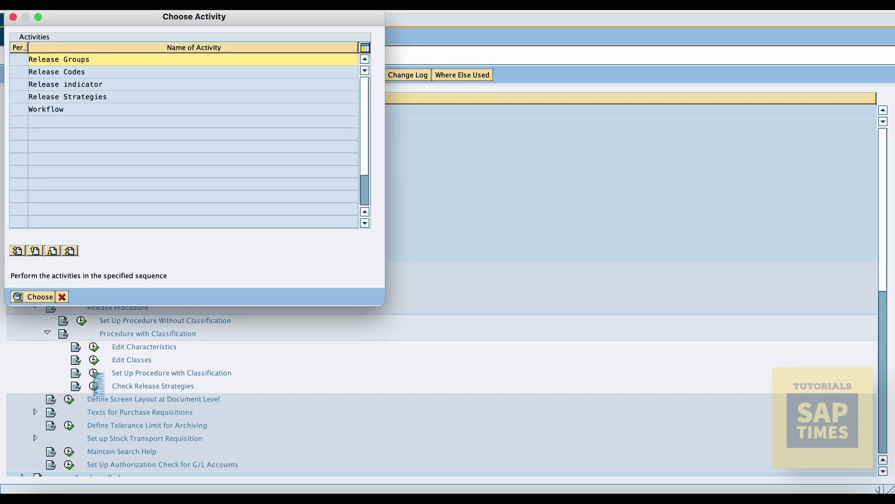
left_click(73, 97)
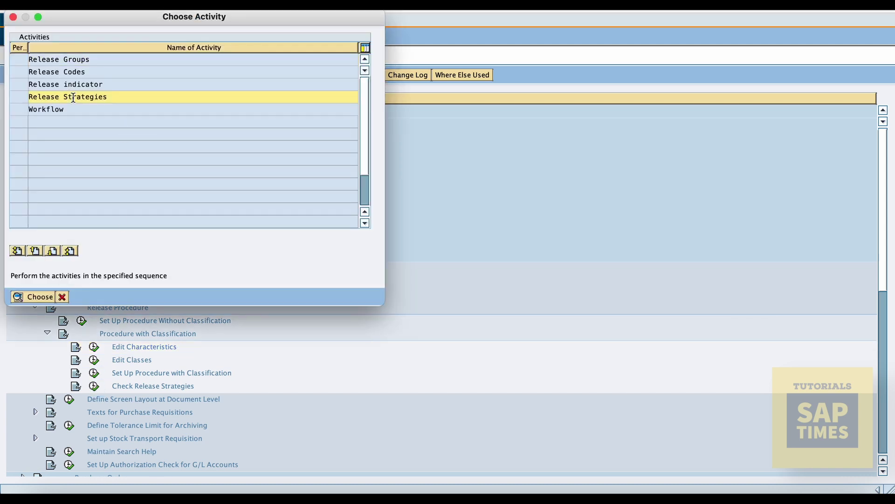
double_click(74, 97)
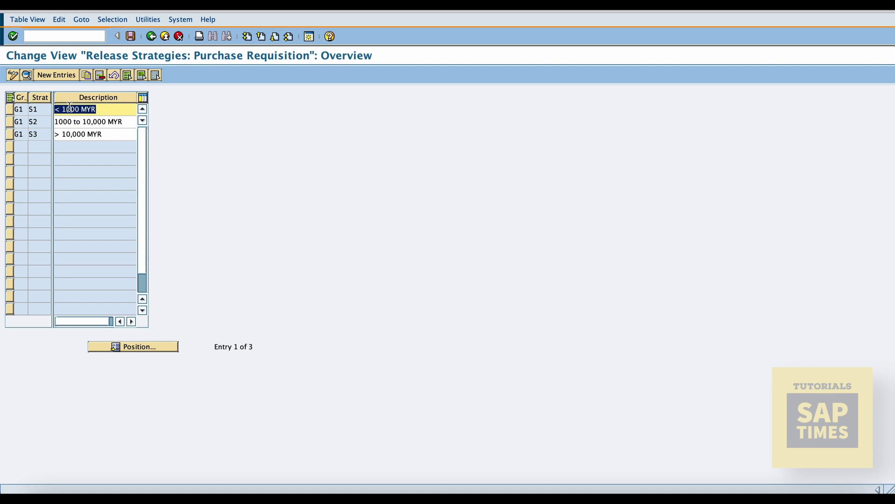
double_click(69, 108)
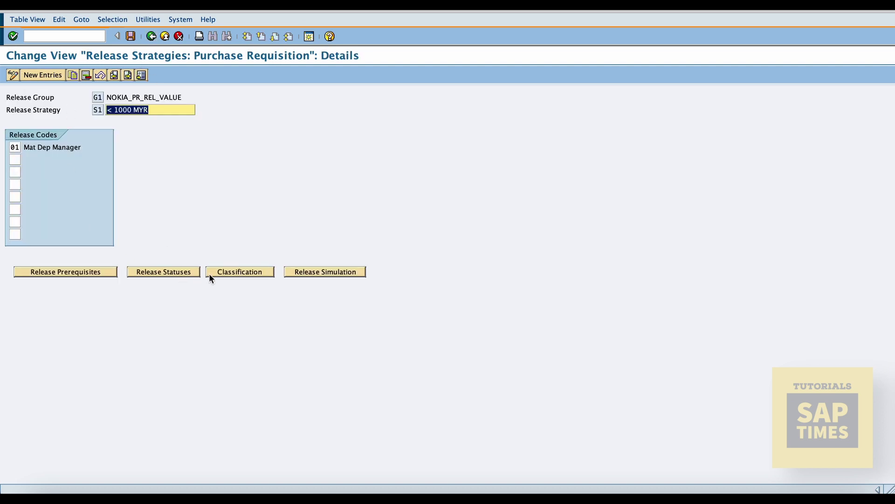
Step: Examine the selectable values of Total Value of Item in strategy S1's classification and return to the strategy overview
left_click(224, 272)
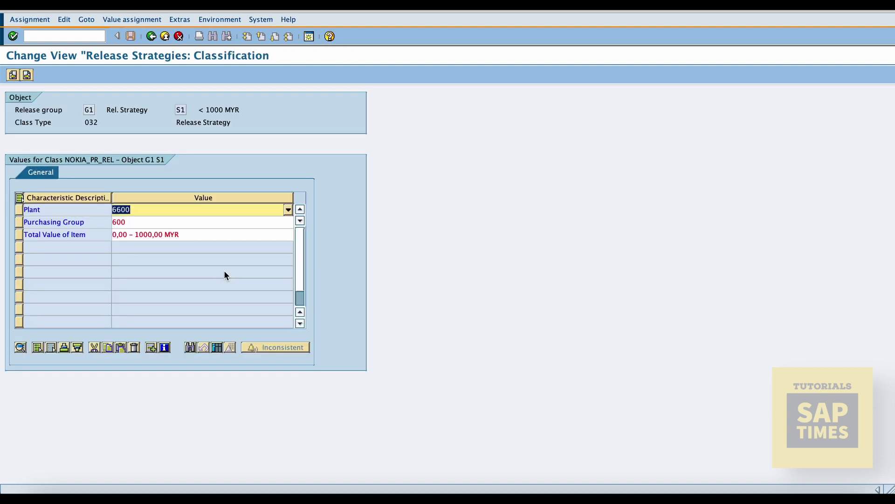
left_click(217, 235)
left_click(289, 234)
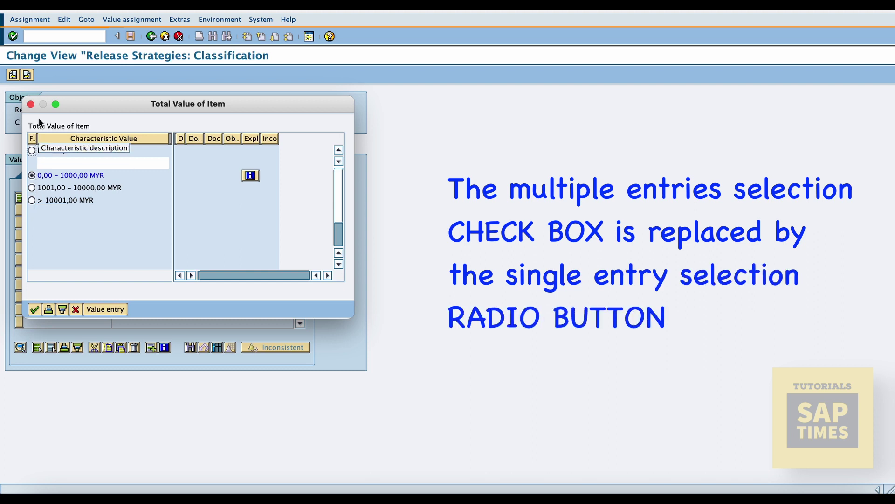
left_click(31, 104)
left_click(150, 36)
left_click(150, 37)
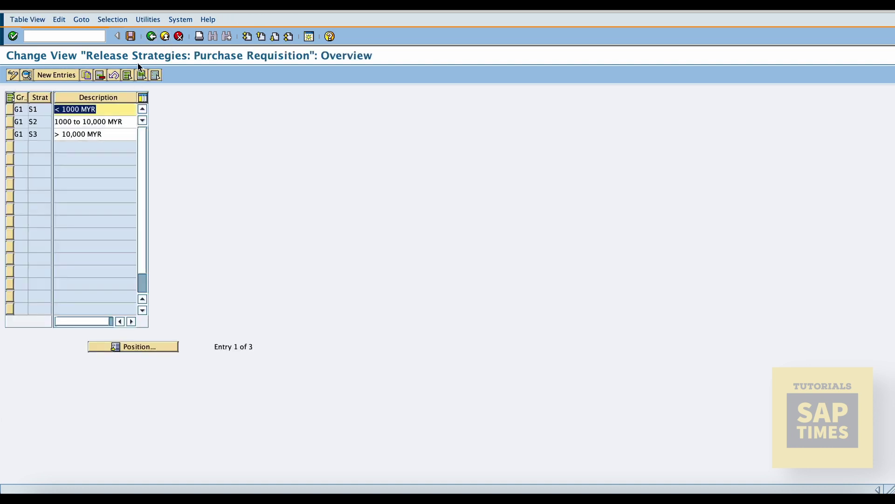
Step: Open strategy S2's classification, examine the selectable values of Total Value of Item and close the value list
double_click(79, 123)
left_click(229, 272)
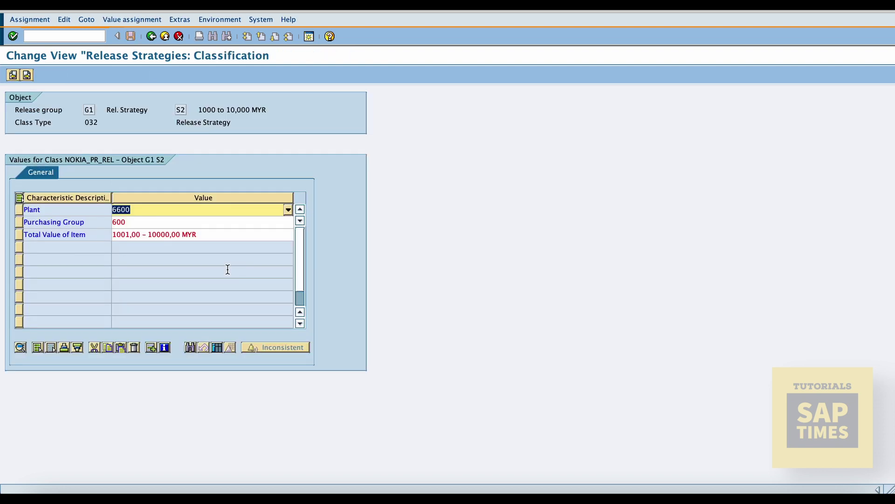
left_click(218, 235)
left_click(288, 234)
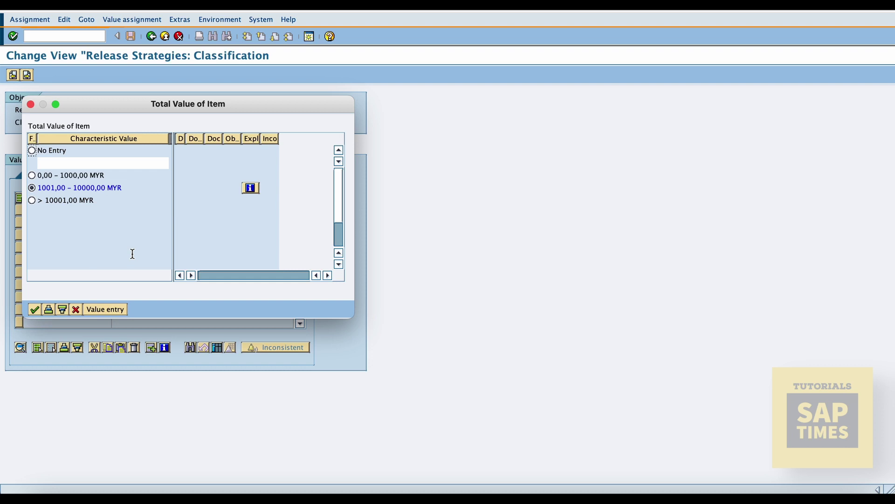
left_click(30, 104)
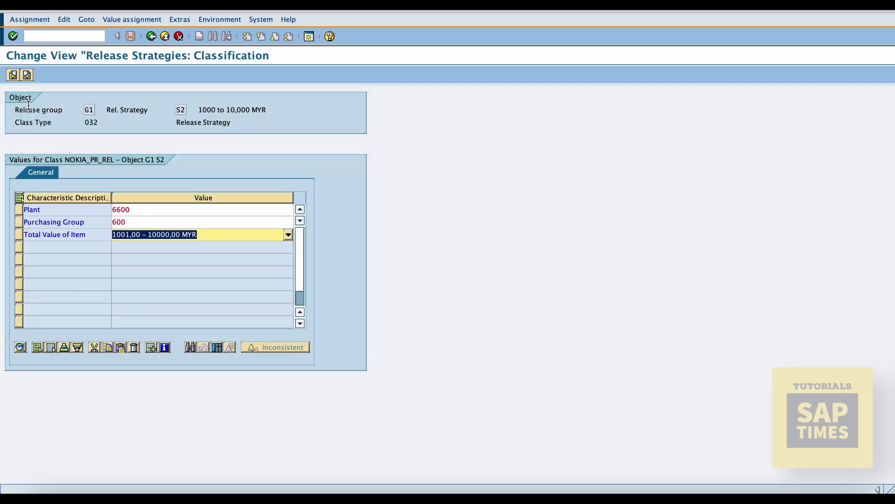
Step: Leave strategy S2 and the release strategies, closing the activity selection to return to the implementation guide
left_click(149, 39)
left_click(149, 40)
left_click(149, 39)
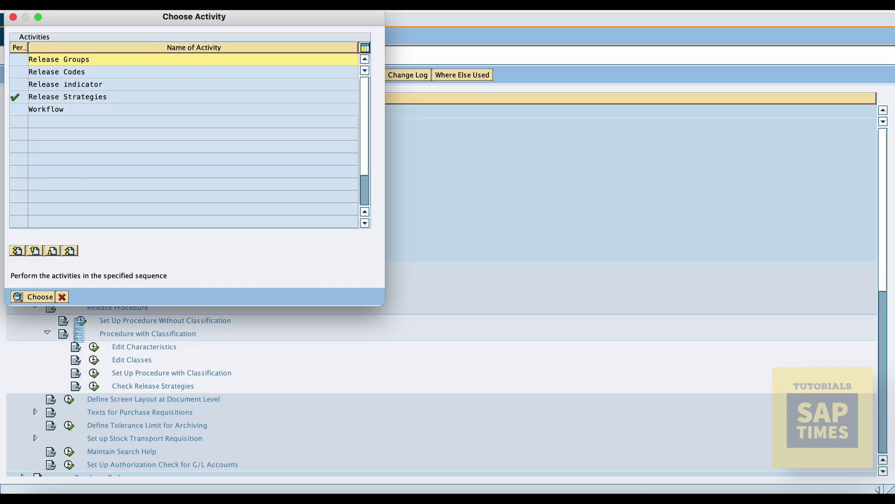
left_click(62, 297)
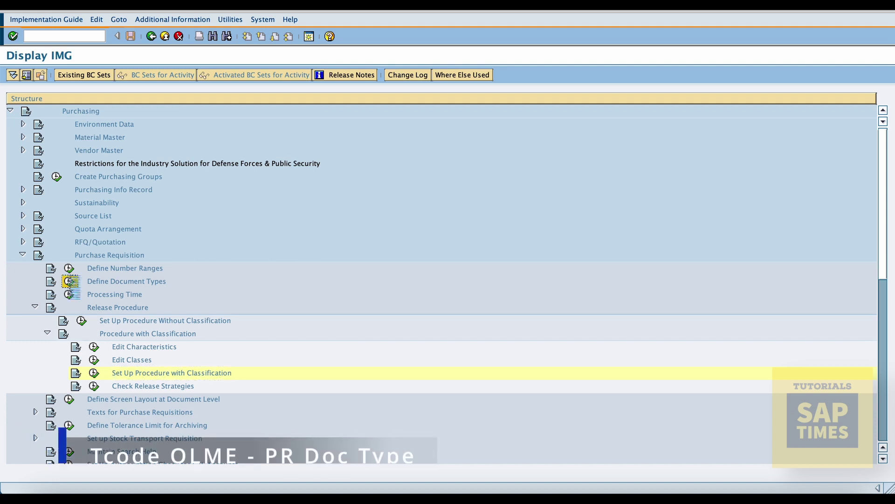
Step: Deactivate overall release for purchase requisition document type NB, save it in the Nokia customizing request and leave the document types
left_click(69, 281)
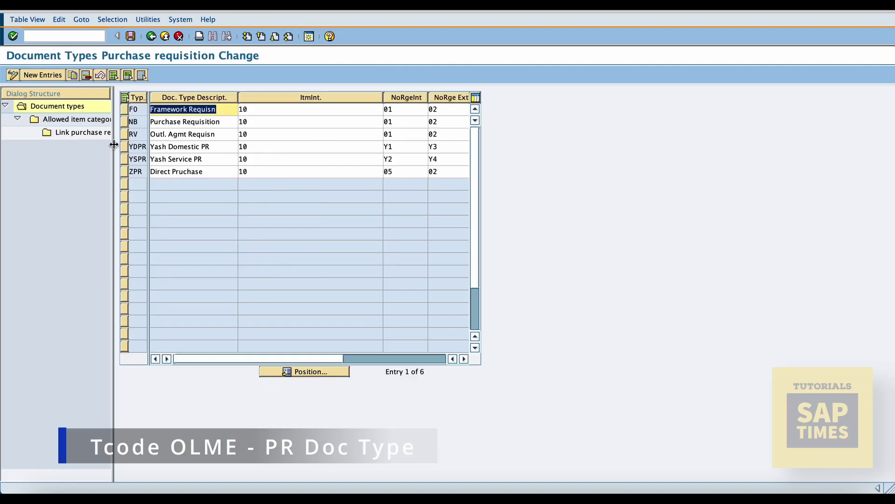
left_click(130, 121)
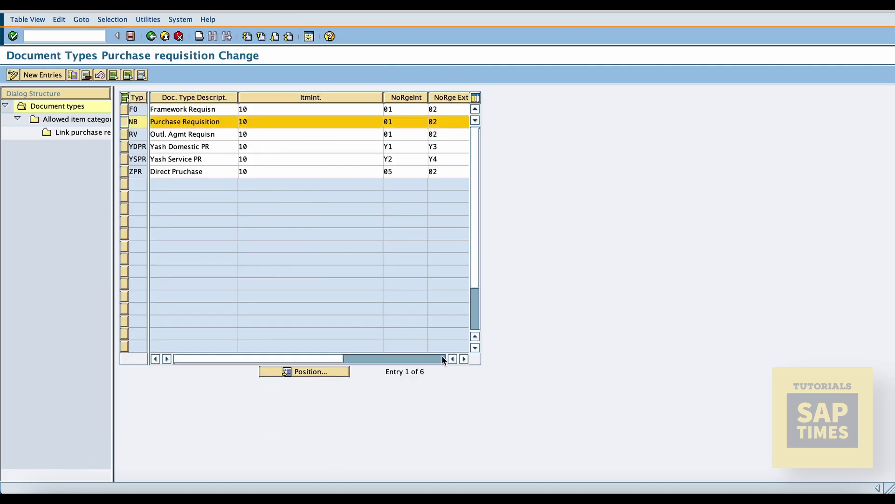
left_click(464, 358)
left_click(463, 358)
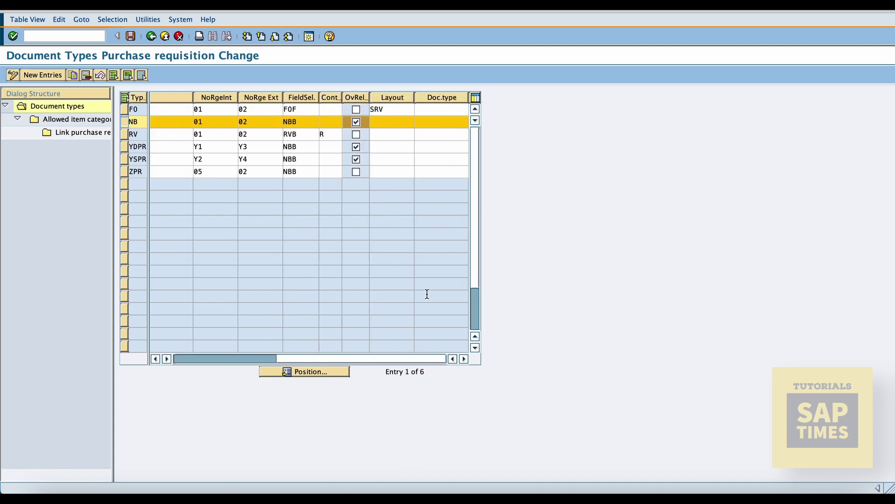
left_click(356, 122)
left_click(130, 36)
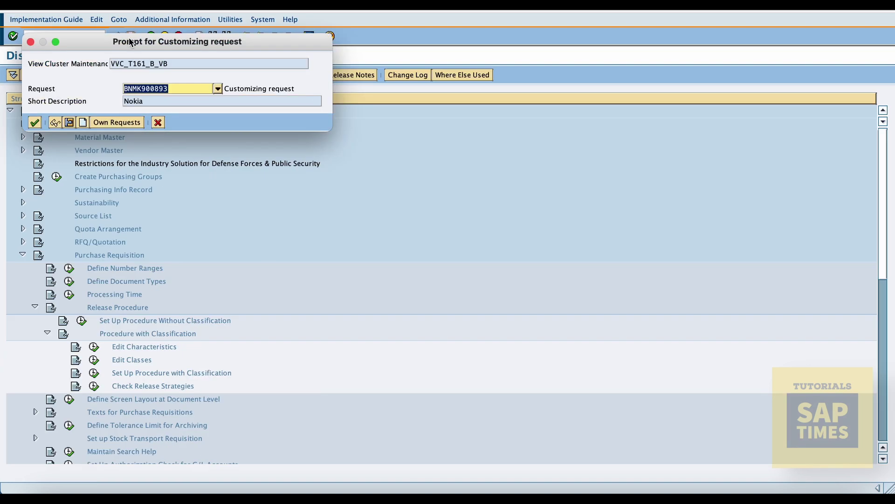
left_click(35, 122)
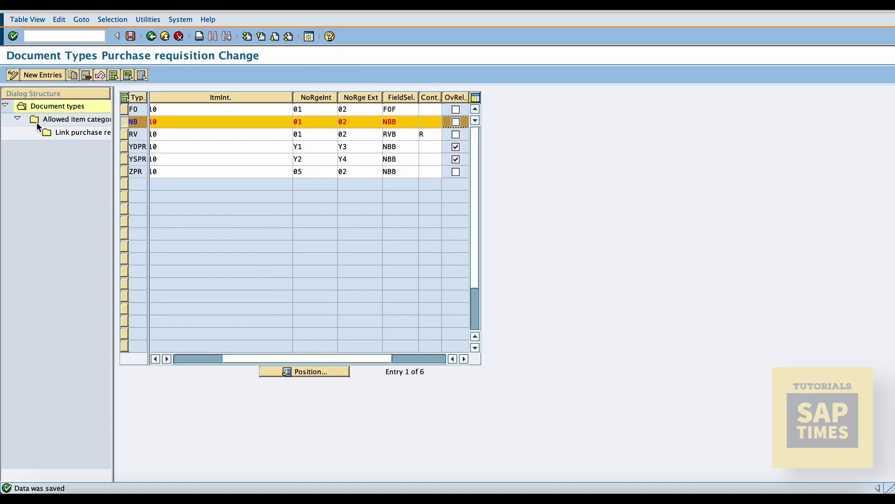
left_click(152, 36)
left_click(22, 12)
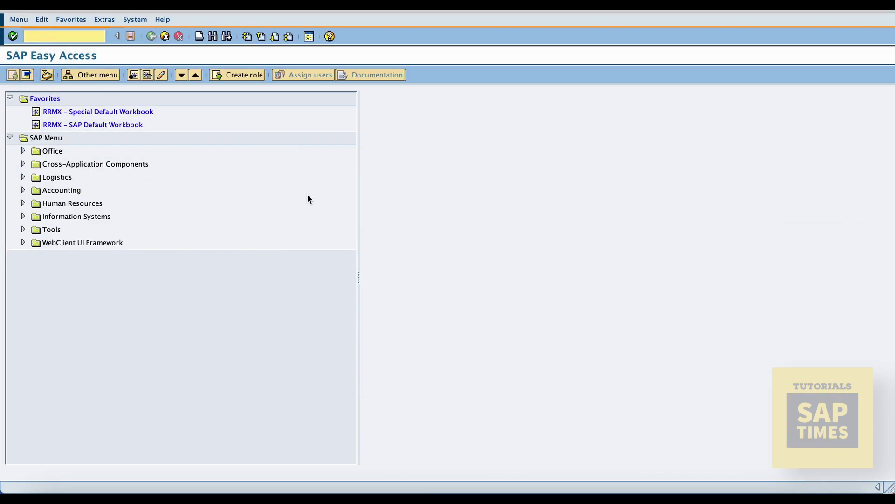
Step: Start transaction CL20N, display the class assignment of release group G1, strategy S1, and save it
type("CL20N")
key("Return")
type("G1")
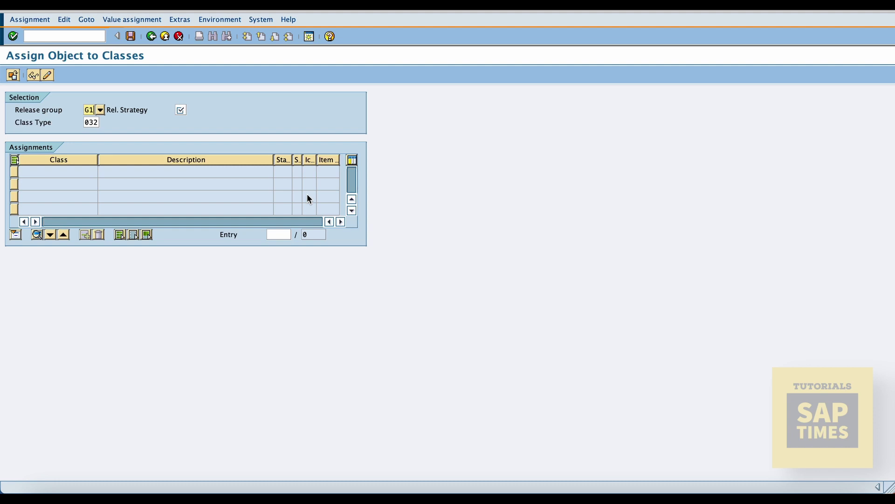
key("Tab")
type("S1")
key("Return")
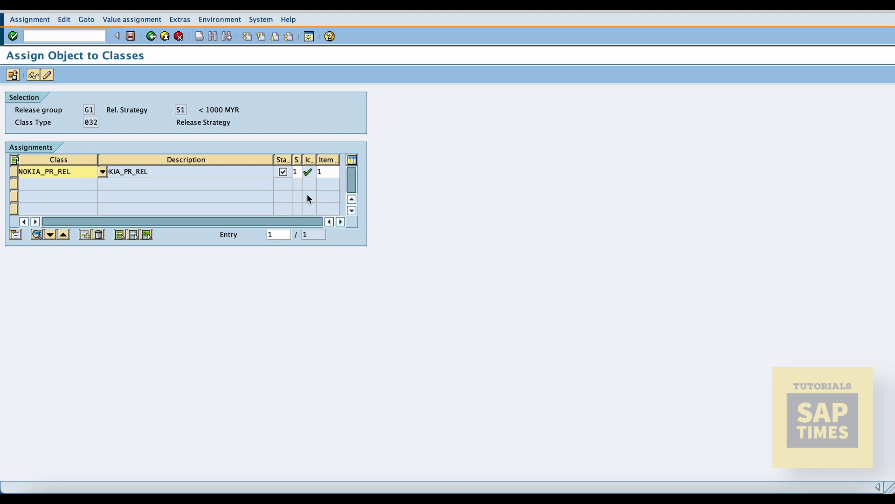
left_click(134, 37)
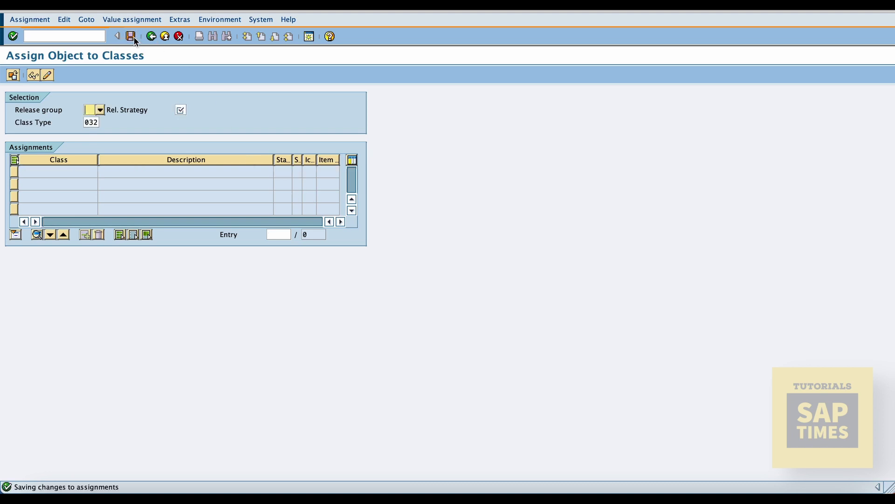
Step: Display the class assignment of release group G1, strategy S2, and save it
type("G1")
key("Tab")
type("S2")
key("Return")
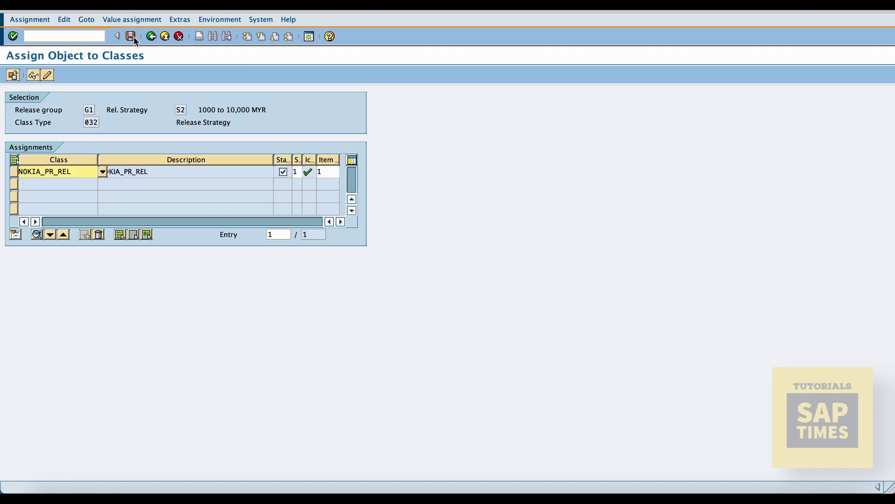
left_click(132, 37)
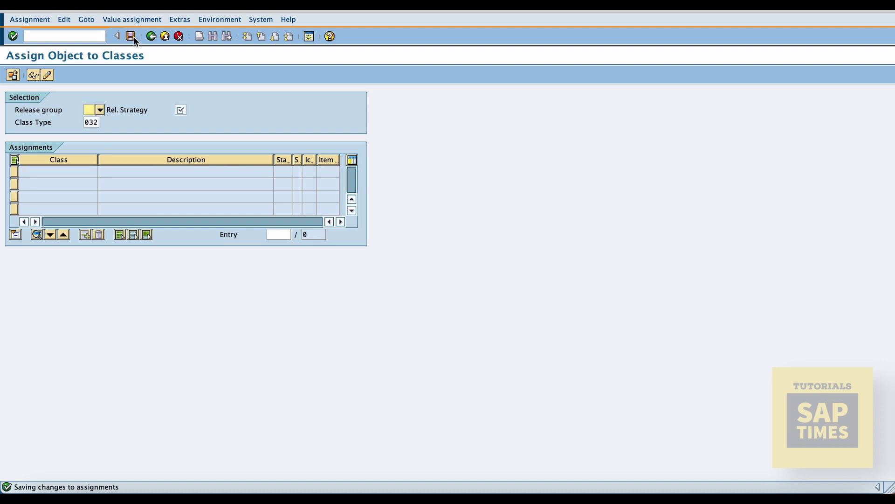
Step: Display the class assignment of release group G1, strategy S3, save it and leave the transaction
type("G1")
key("Tab")
type("S3")
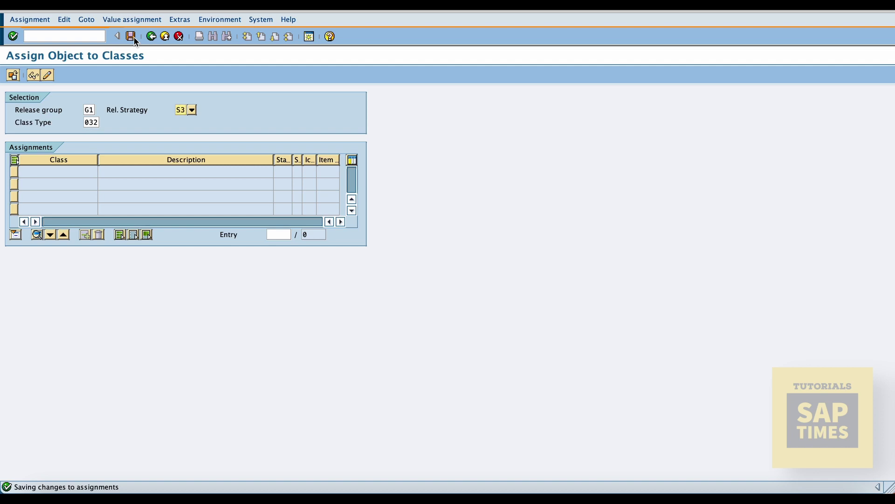
key("Return")
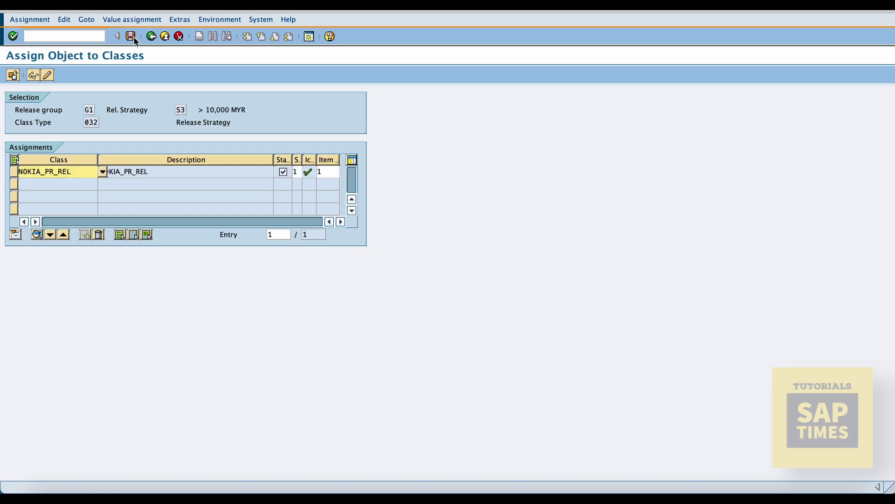
left_click(133, 37)
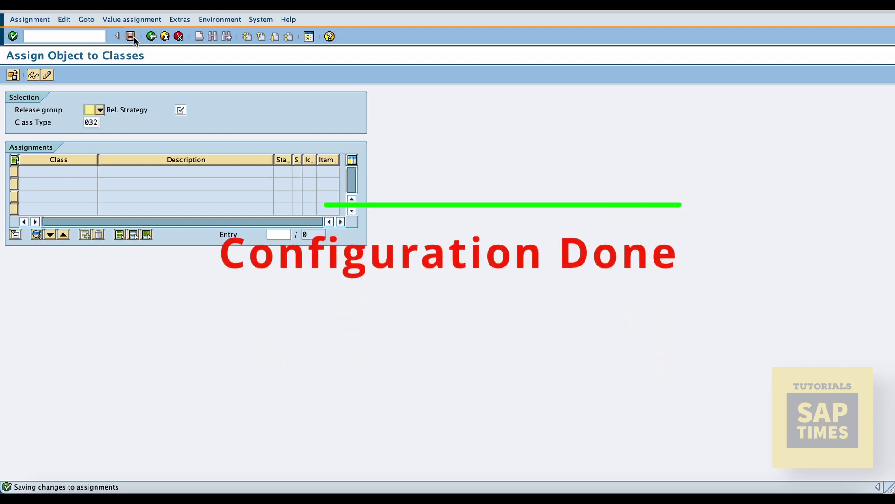
left_click(179, 37)
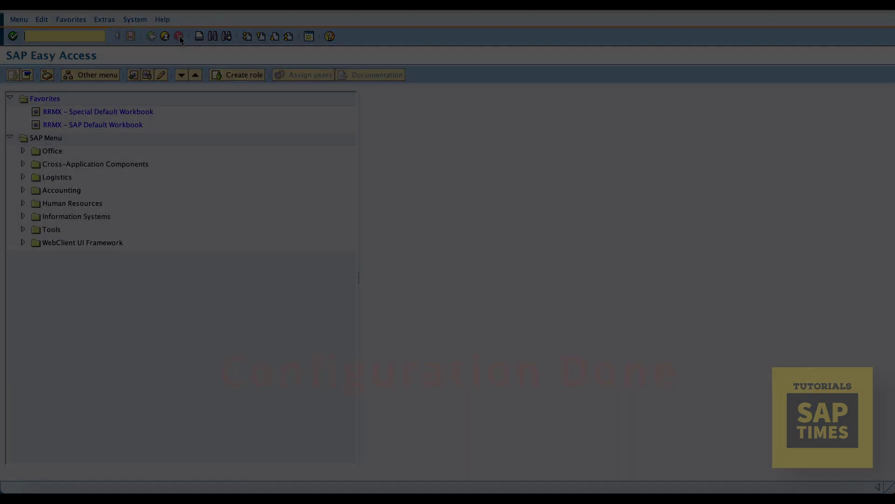
Step: Start a new purchase requisition with transaction ME51N and enter material R01 with quantity 10 in the first item
type("ME51N")
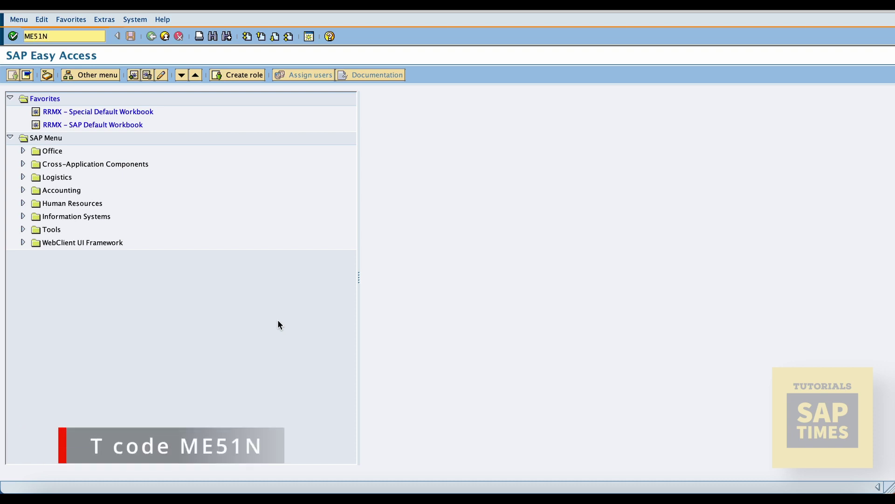
key("Return")
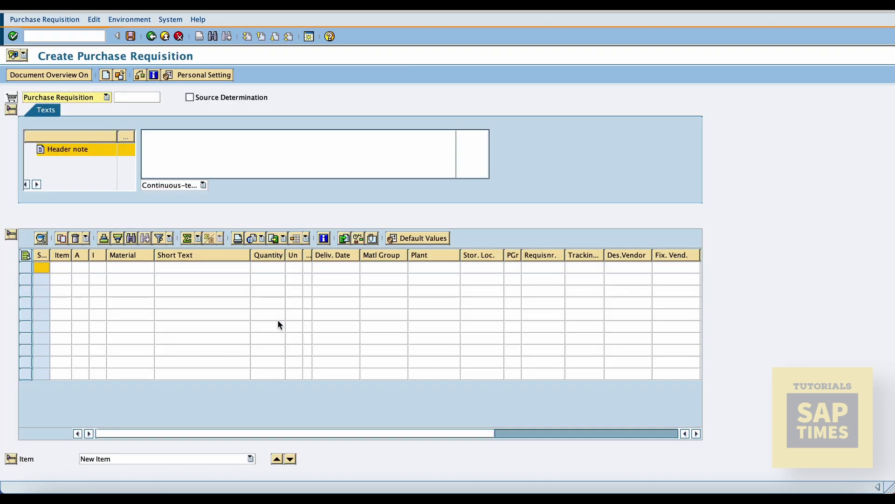
left_click(141, 270)
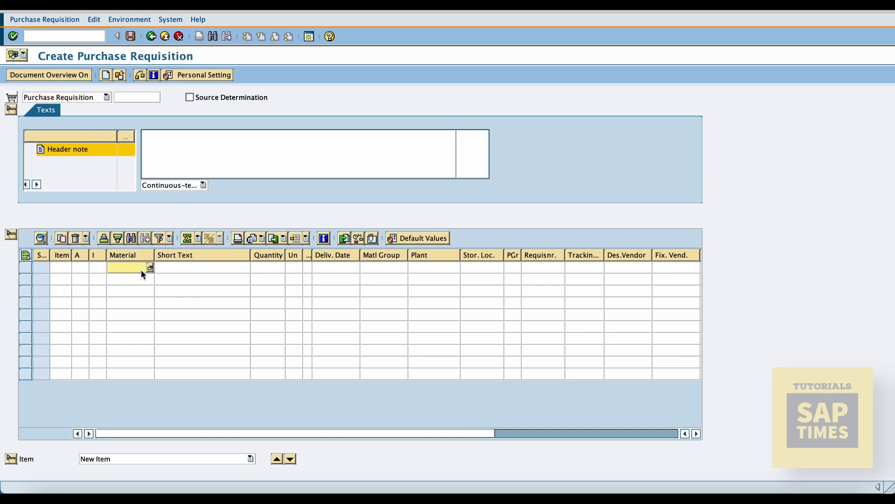
type("R01")
key("Tab")
key("Tab")
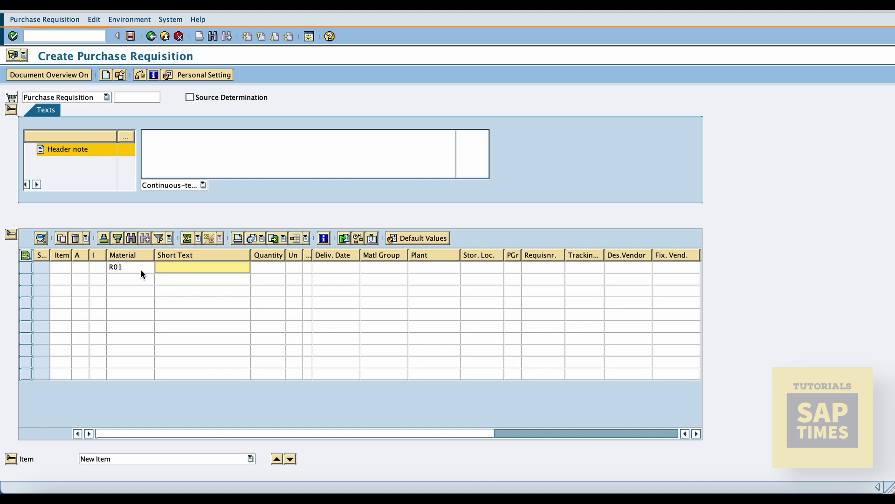
type("10")
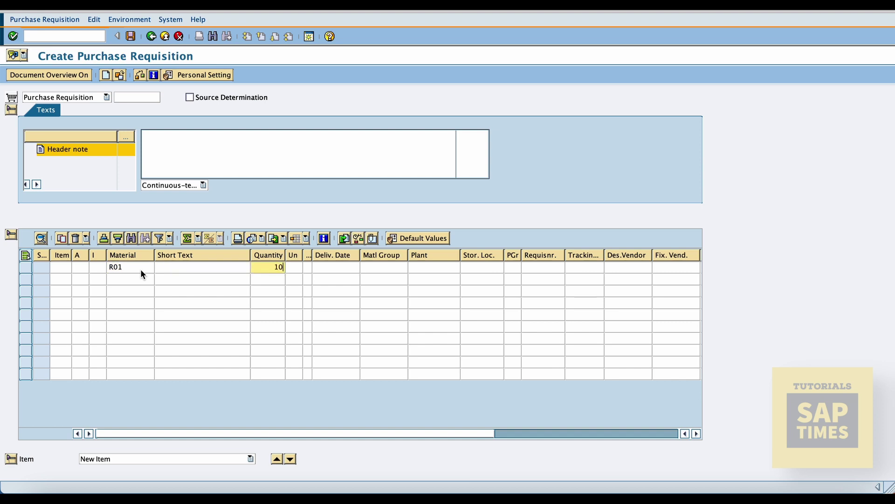
Step: Complete the item with plant 6600, storage location 1000 and purchasing group 600, widening the purchasing group column
key("Tab")
key("Tab")
key("Tab")
key("Tab")
key("Tab")
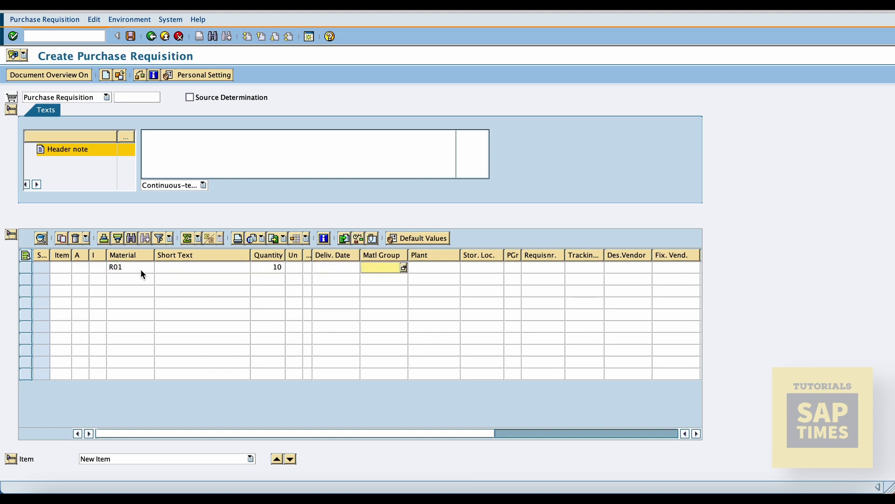
type("6")
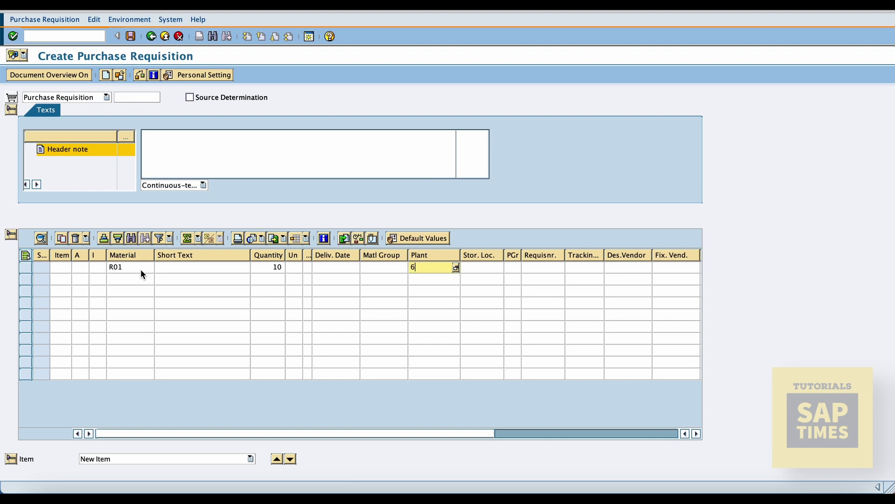
type("600")
key("Tab")
type("1000")
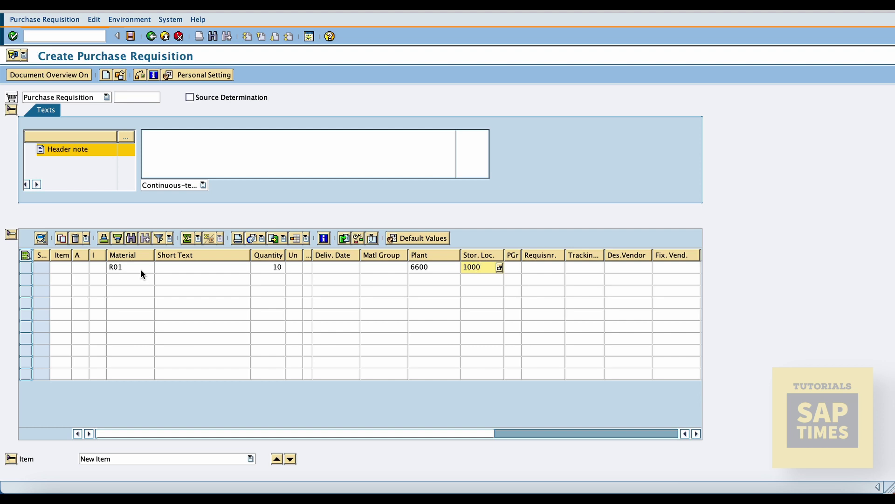
key("Tab")
double_click(521, 255)
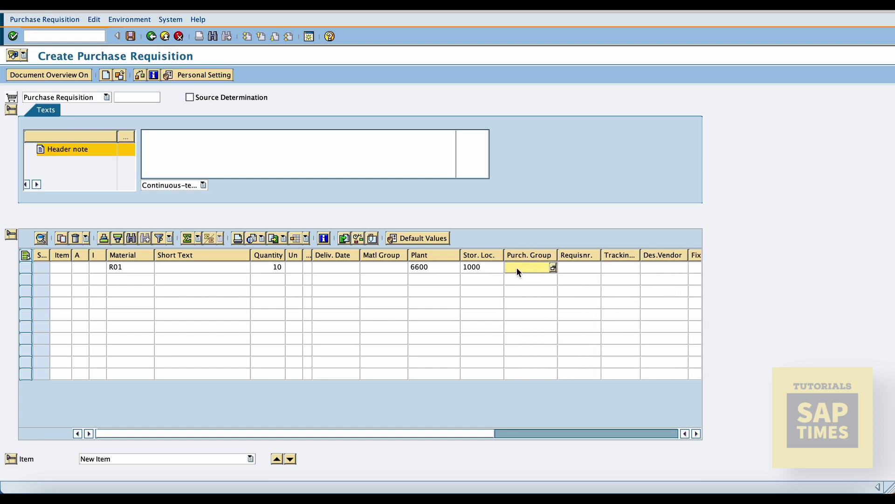
type("600")
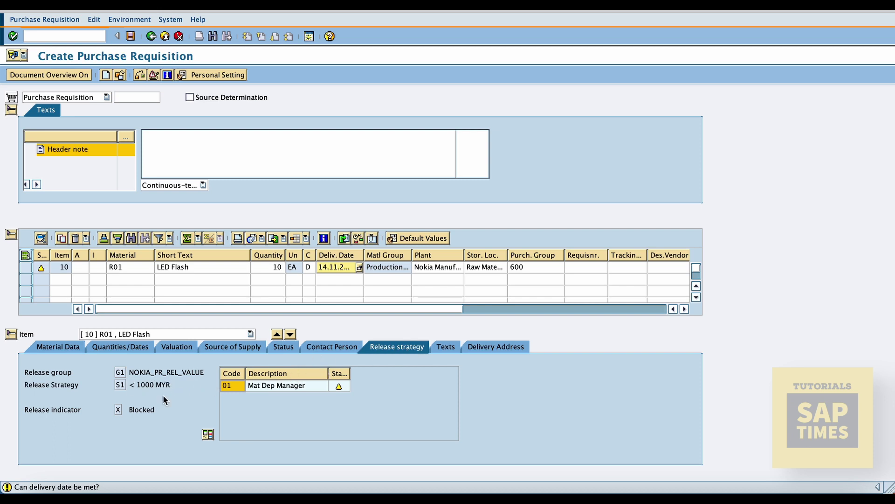
Step: Set the quantity of item 10 to 100 so that its release strategy is redetermined
left_click(279, 267)
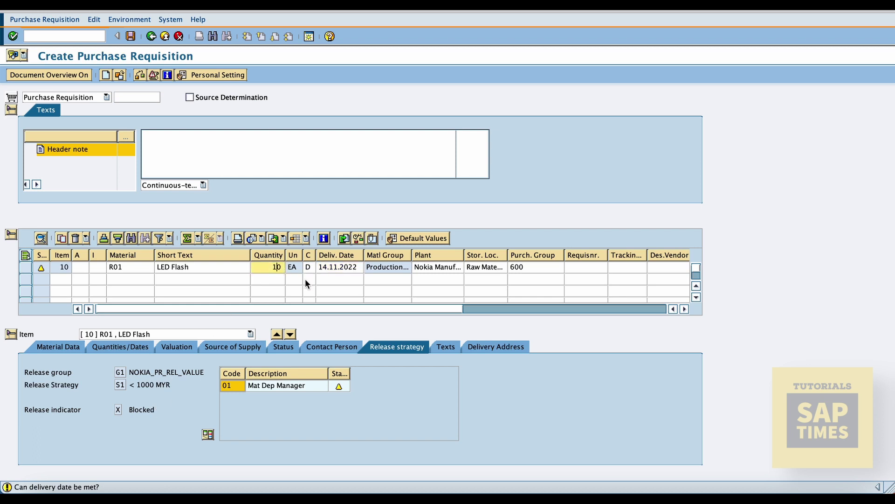
type("0")
key("Return")
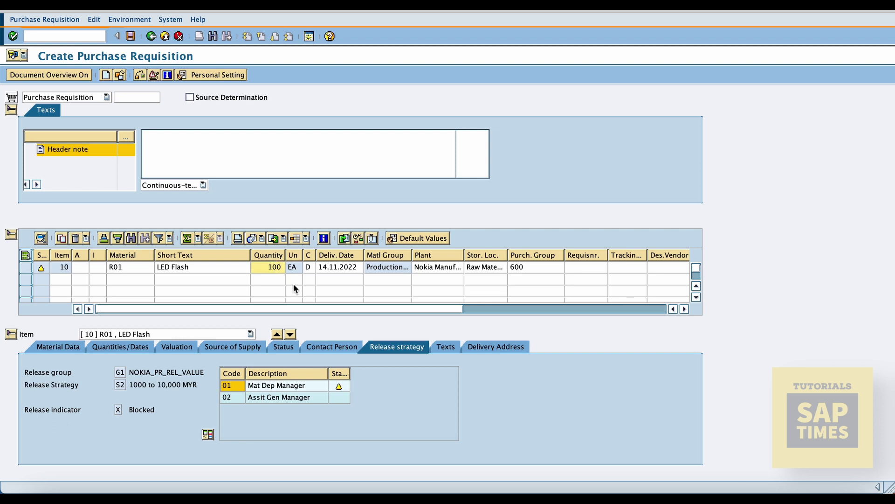
Step: Set the quantity of item 10 to 1000 and start a second item with material R03 and quantity 1
key("Return")
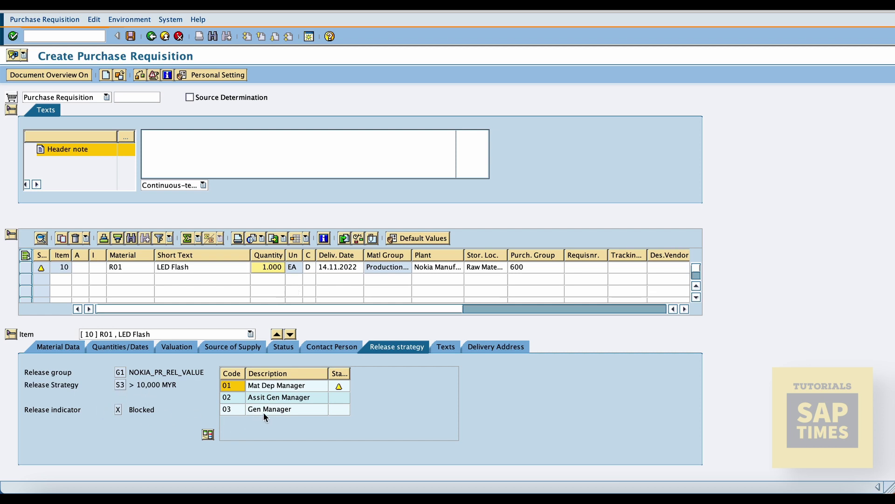
left_click(126, 280)
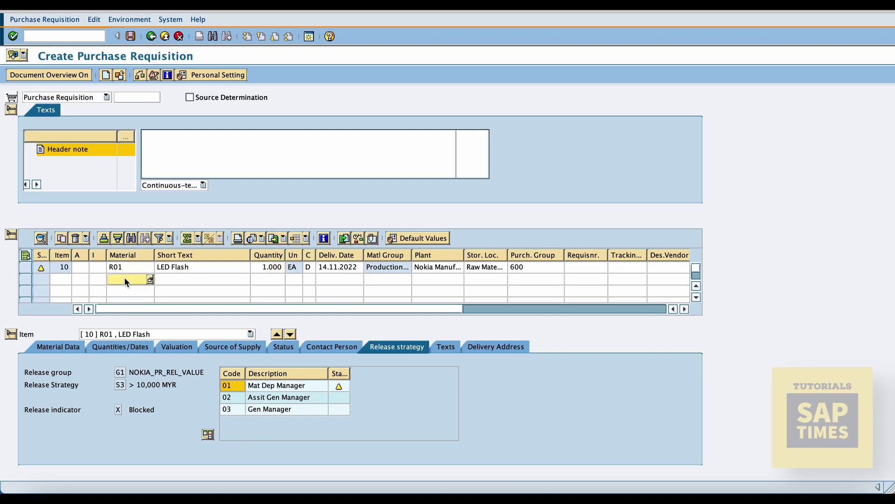
type("R03")
key("Tab")
key("Tab")
type("1")
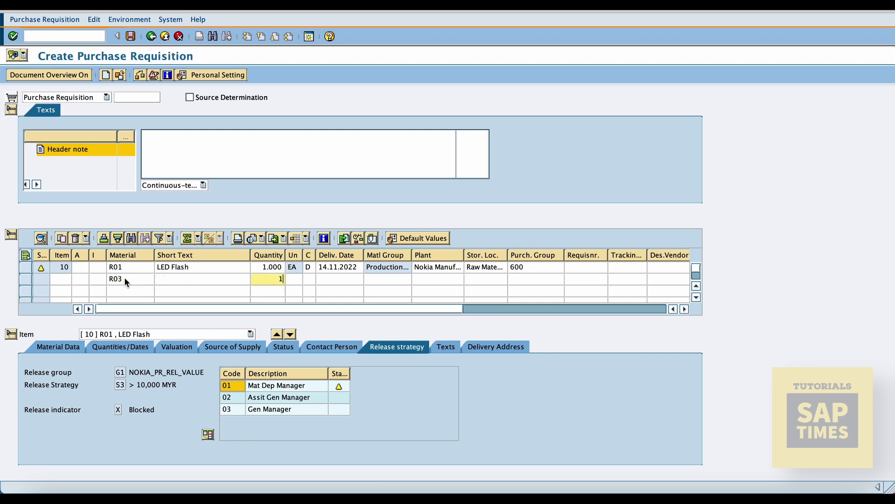
Step: Complete the R03 item with plant 6600, storage location 1000 and purchasing group 600, accepting the proposed delivery date
key("Tab")
key("Tab")
key("Tab")
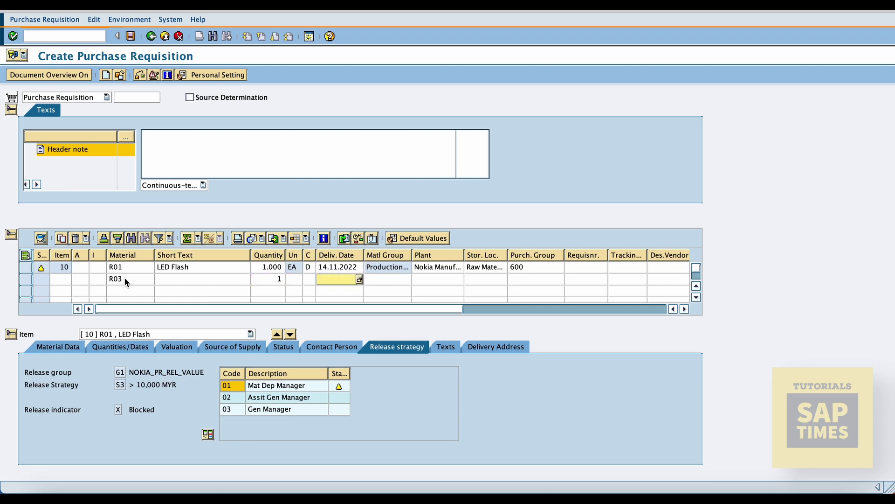
key("Tab")
key("Tab")
type("66")
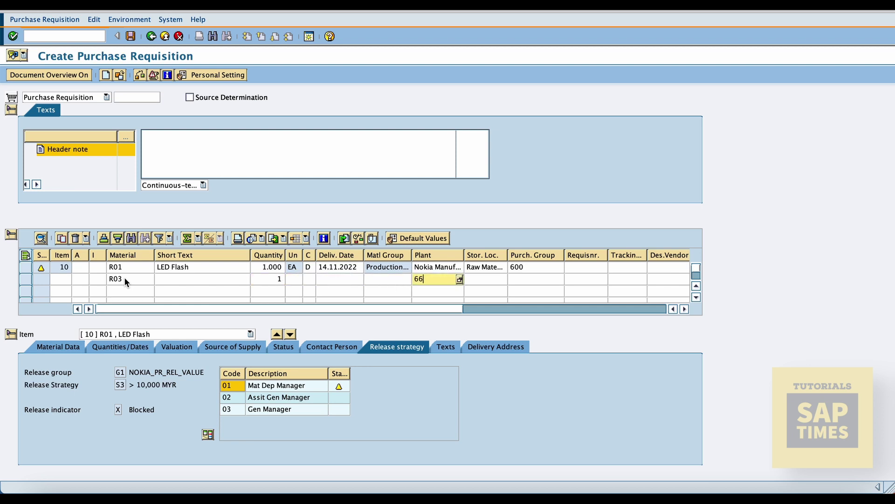
type("00")
key("Tab")
type("1000")
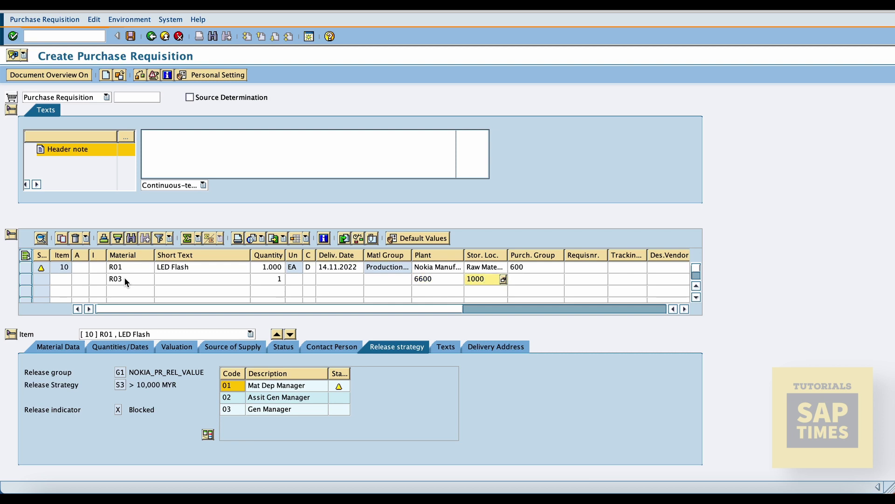
key("Tab")
type("6")
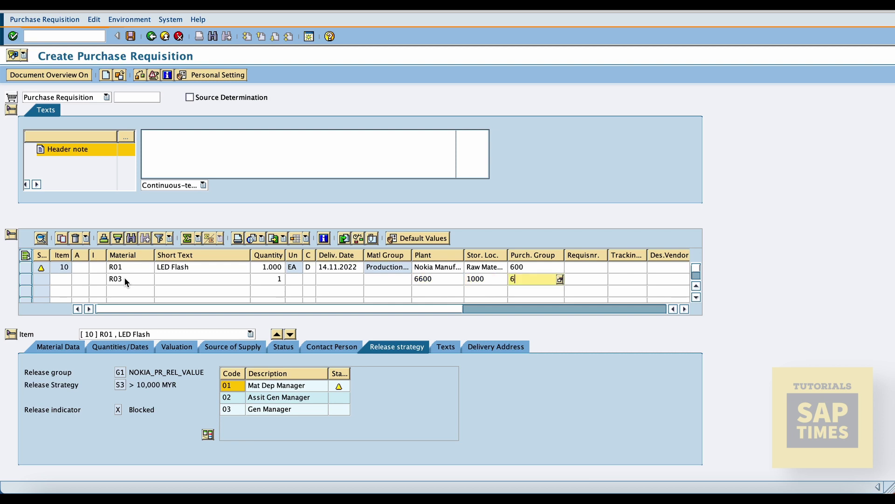
type("00")
key("Return")
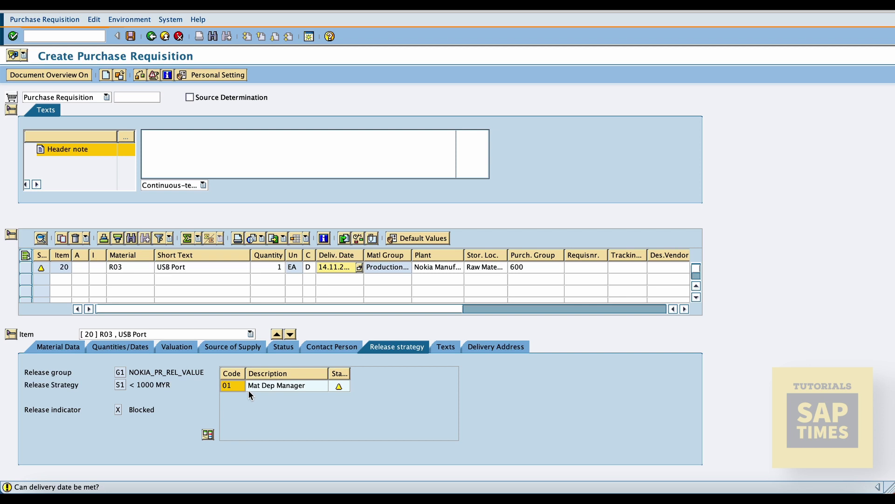
key("Return")
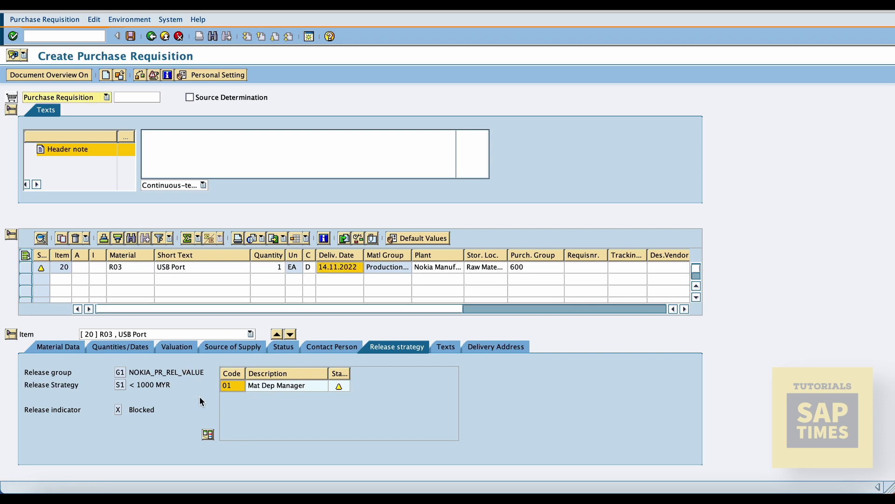
Step: Save the purchase requisition and open it for release with transaction ME54N
left_click(132, 37)
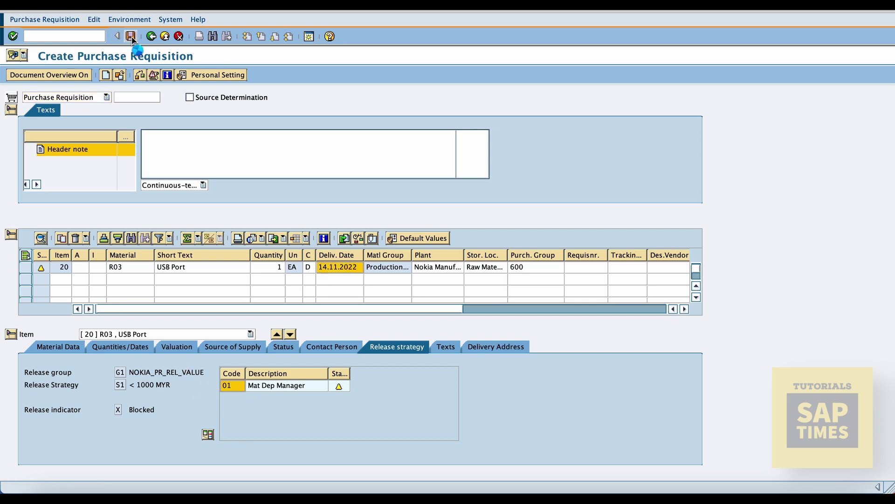
left_click(152, 37)
type("ME54N")
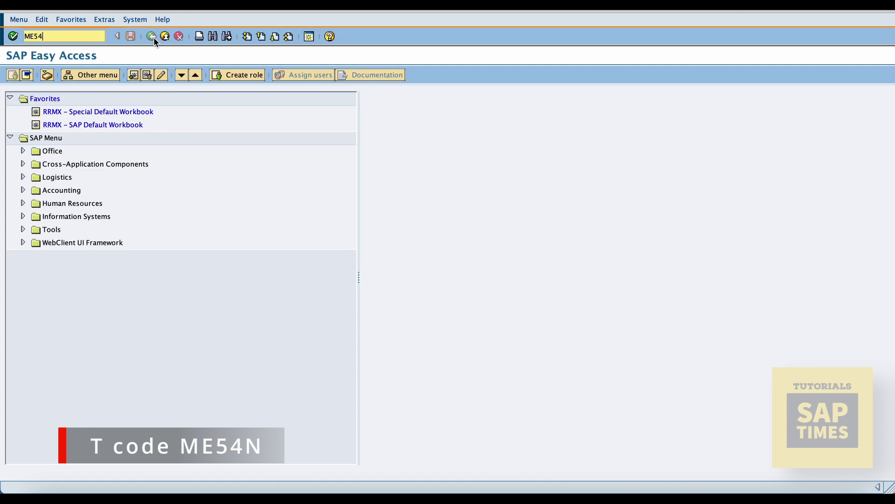
key("Return")
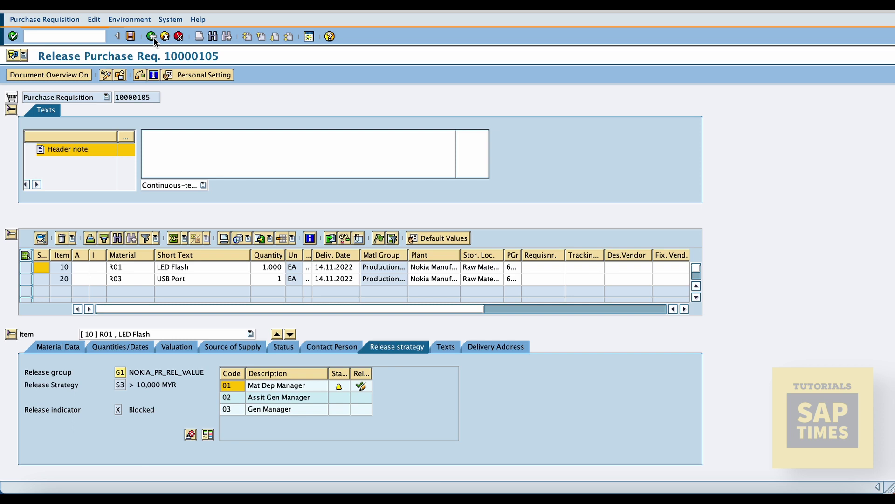
Step: Release item 10 with release codes 01, 02 and 03, checking its processing status before and after the release
left_click(291, 345)
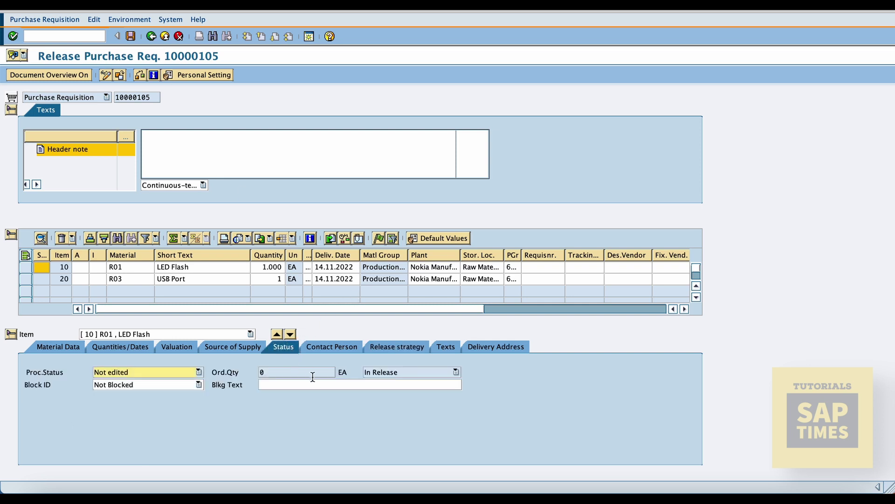
left_click(408, 348)
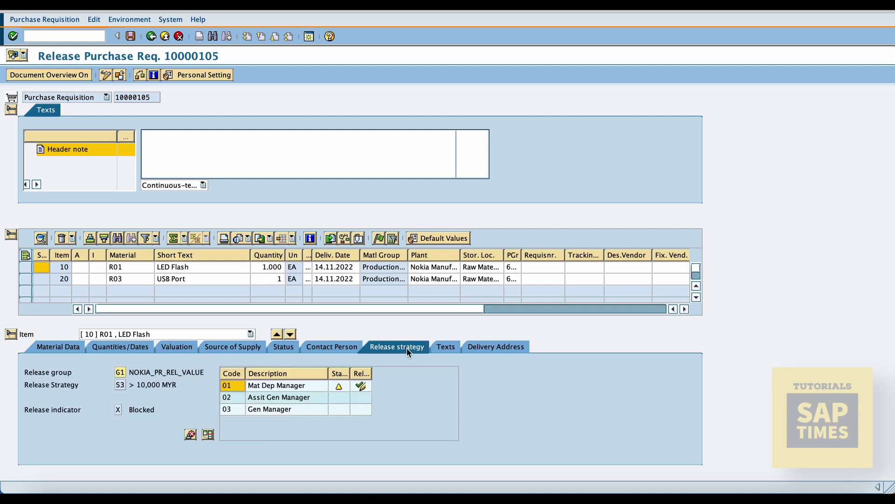
left_click(362, 386)
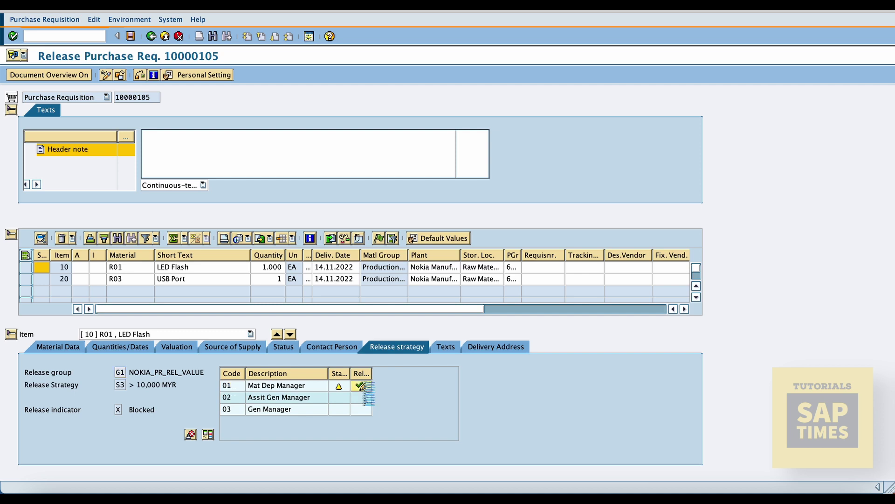
left_click(361, 398)
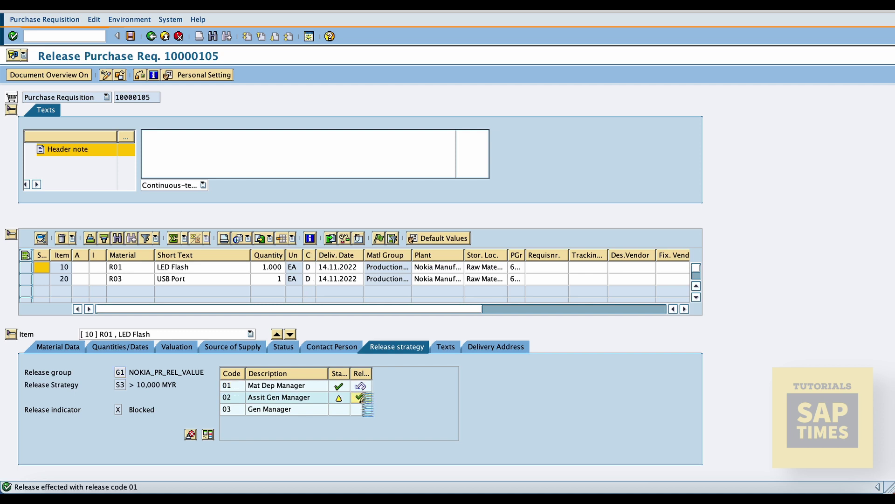
left_click(361, 410)
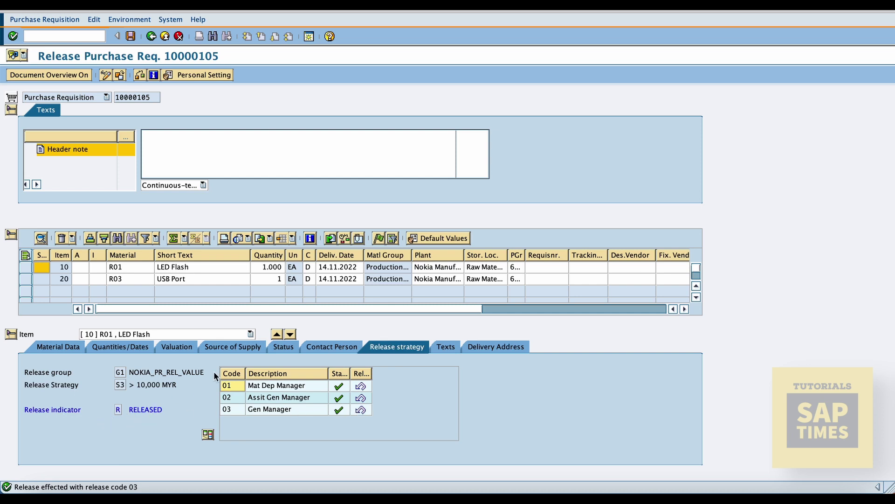
left_click(275, 348)
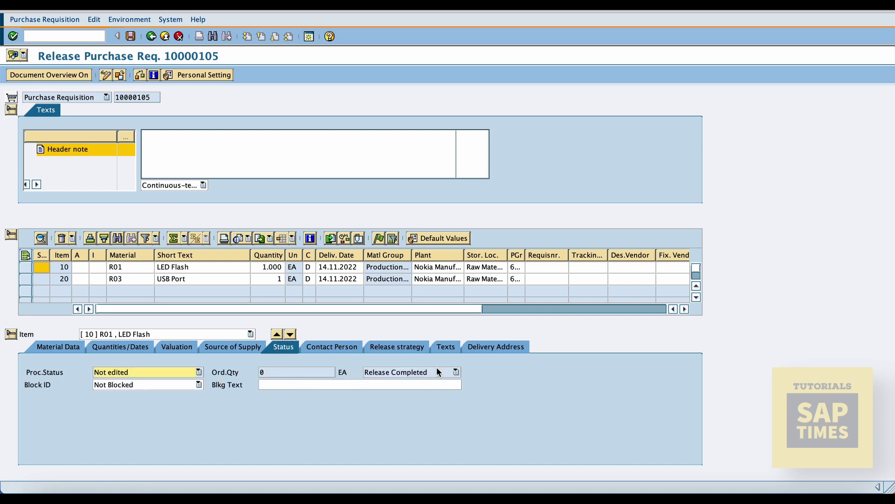
Step: Release item 20 with release code 01 and save the requisition after checking the item's status
left_click(250, 334)
left_click(167, 353)
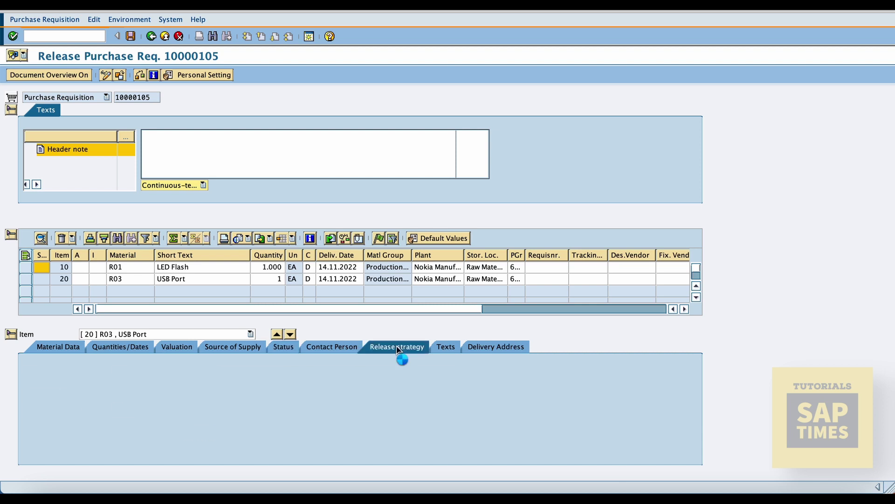
left_click(362, 387)
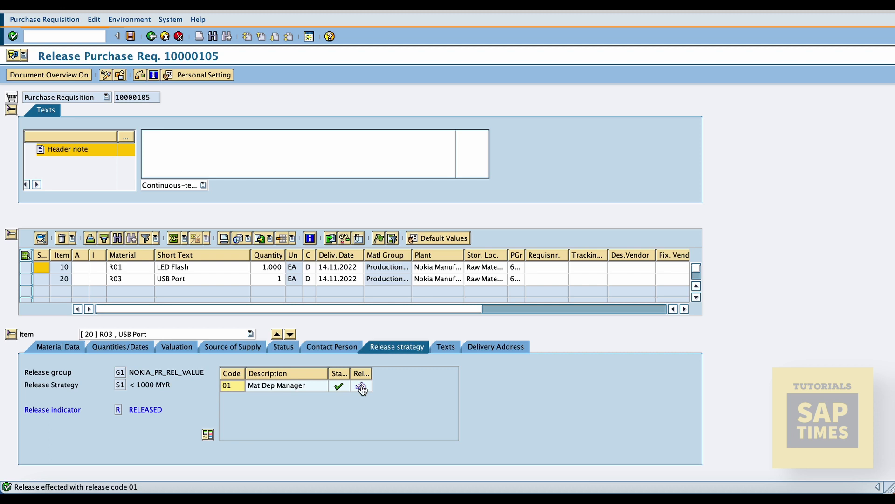
left_click(287, 348)
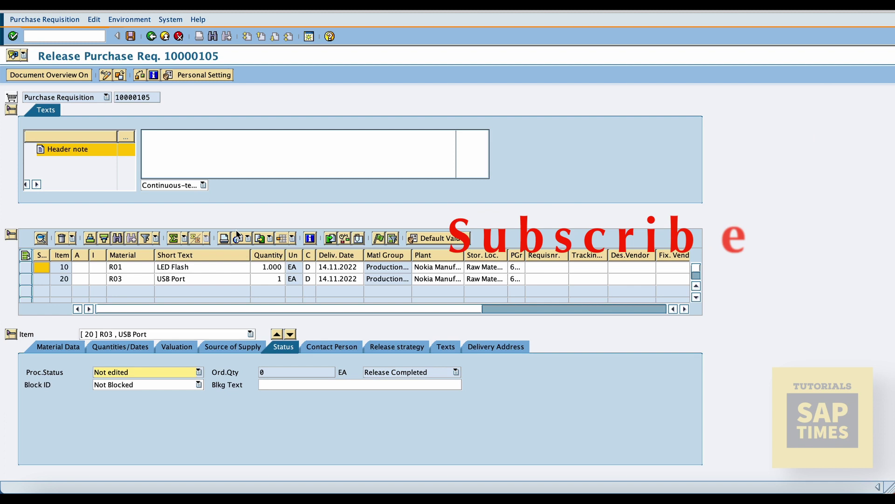
left_click(130, 36)
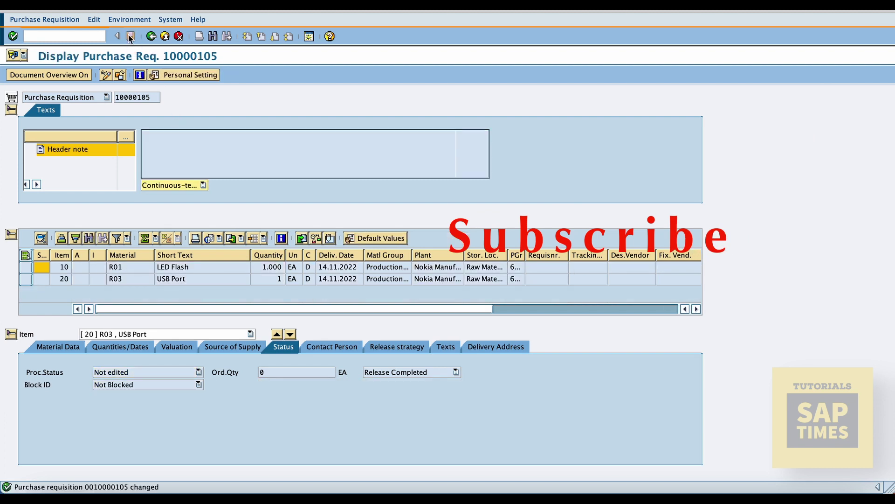